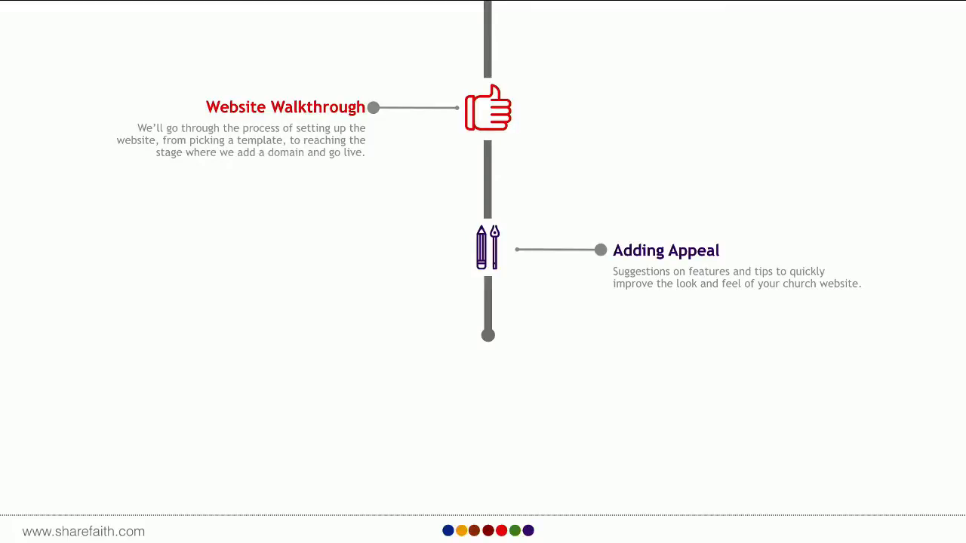
Step: Leave the slideshow for the Sharefaith member page in Chrome and view the Website & App launch options, including Use my demo
{"action": "key", "text": "Escape"}
{"action": "left_click", "coordinate": [468, 26]}
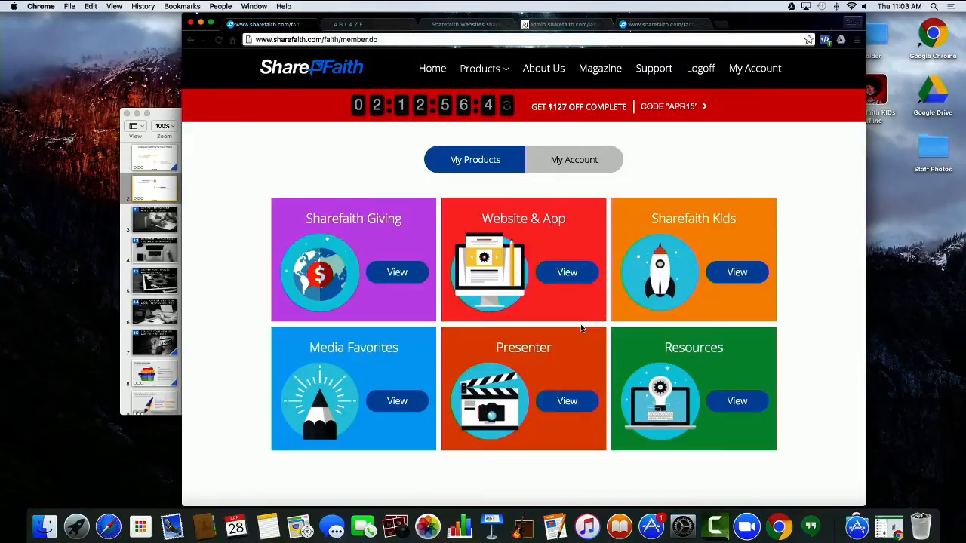
{"action": "left_click", "coordinate": [565, 275]}
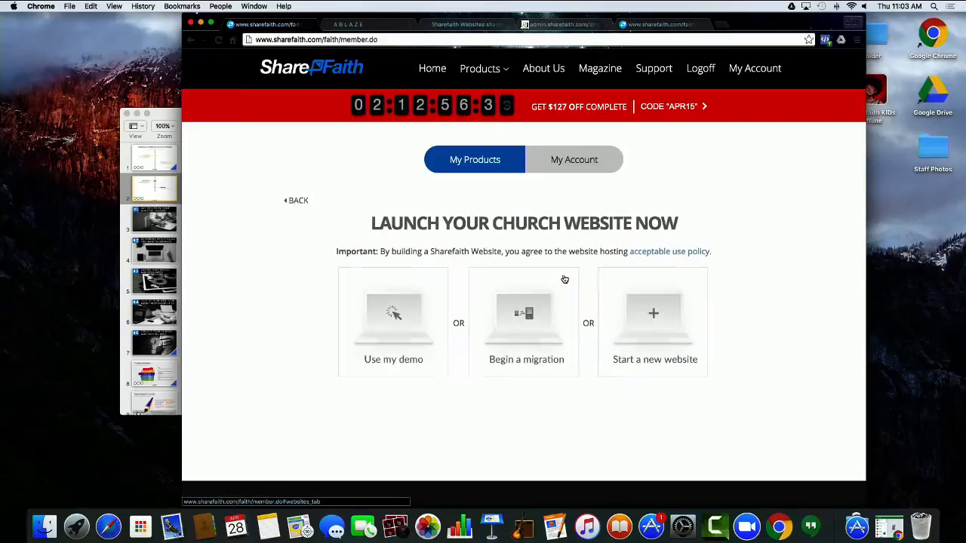
{"action": "scroll", "coordinate": [593, 268], "scroll_direction": "down", "scroll_amount": 1}
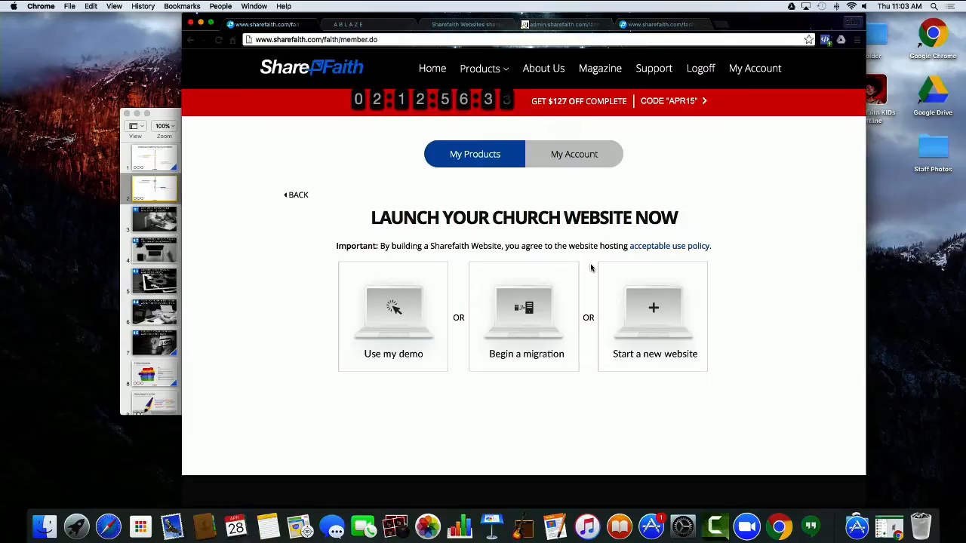
{"action": "left_click", "coordinate": [396, 289]}
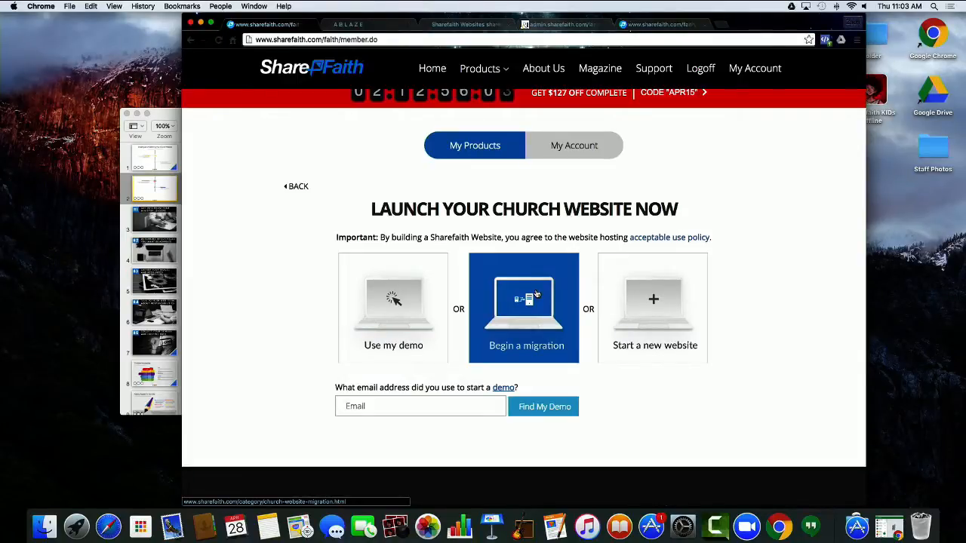
Step: Start a new website and build it from the ABLAZE "Created For Worship" template
{"action": "left_click", "coordinate": [635, 290]}
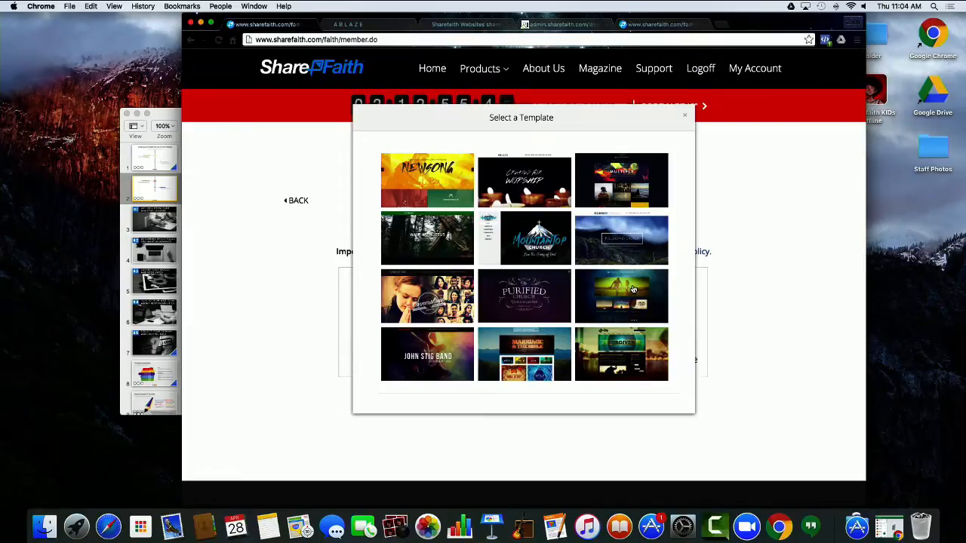
{"action": "left_click", "coordinate": [518, 200]}
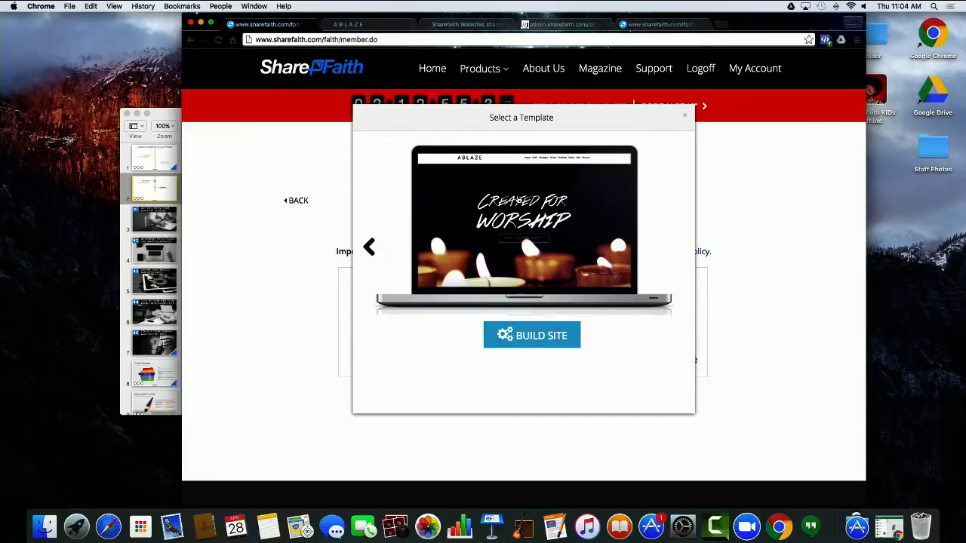
{"action": "left_click", "coordinate": [522, 338]}
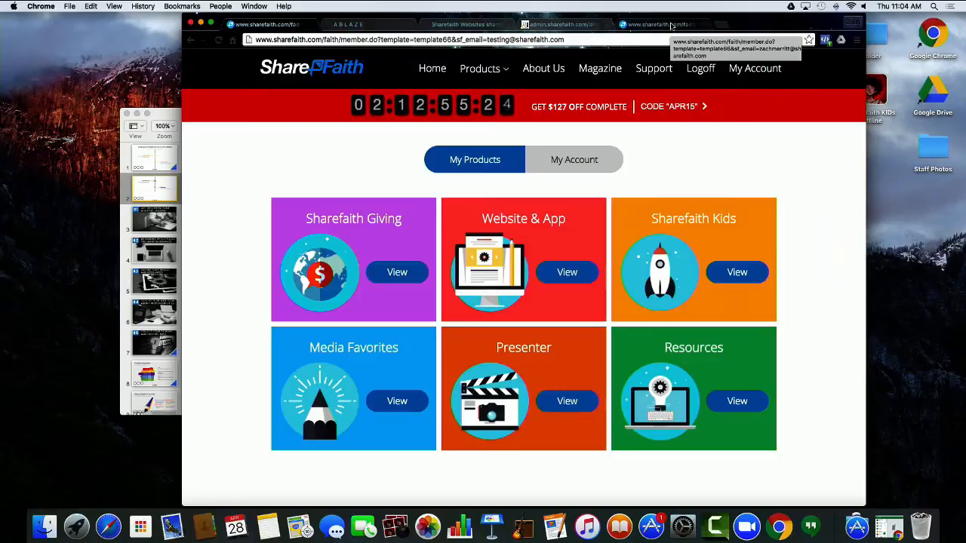
Step: From the other open member page, follow Website & App to the website update login, then bring up the ABLAZE site editor
{"action": "left_click", "coordinate": [672, 27]}
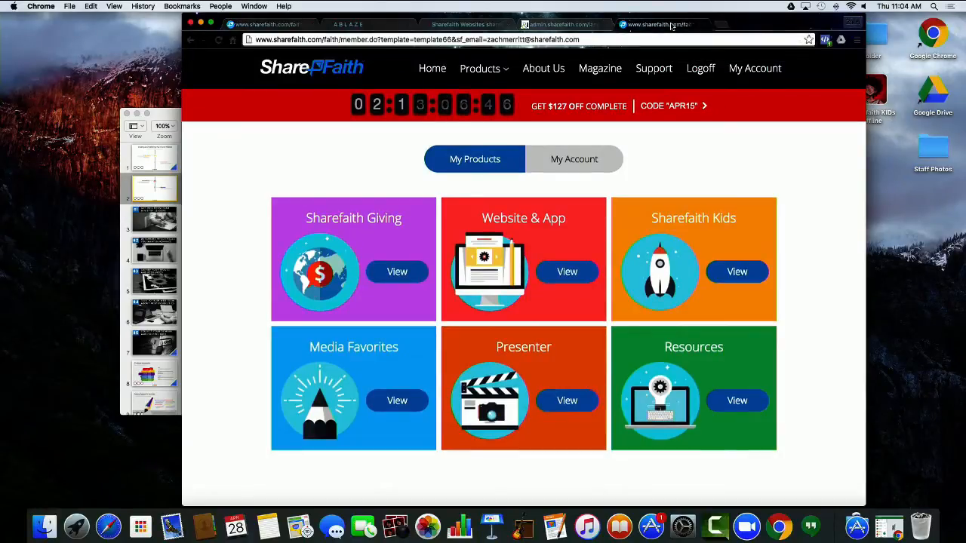
{"action": "left_click", "coordinate": [532, 255]}
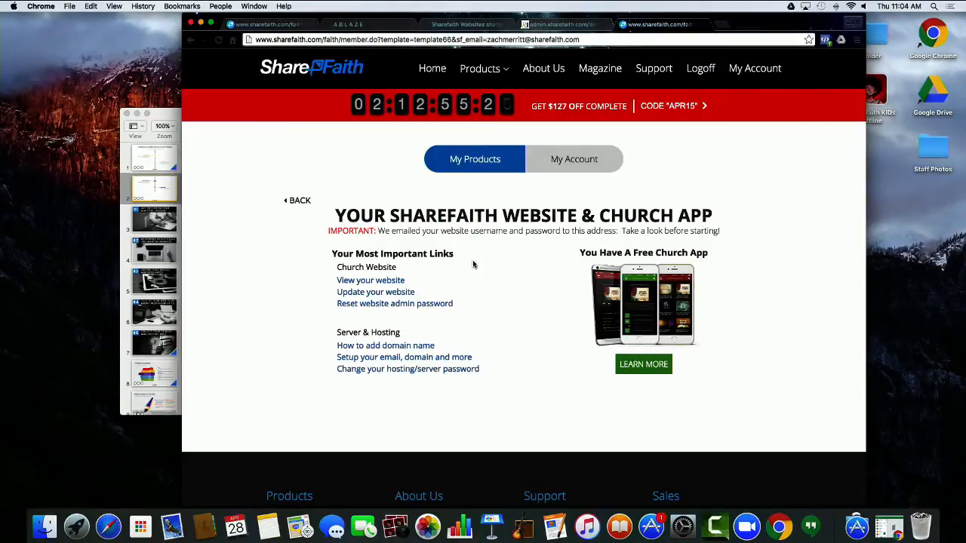
{"action": "left_click", "coordinate": [397, 294]}
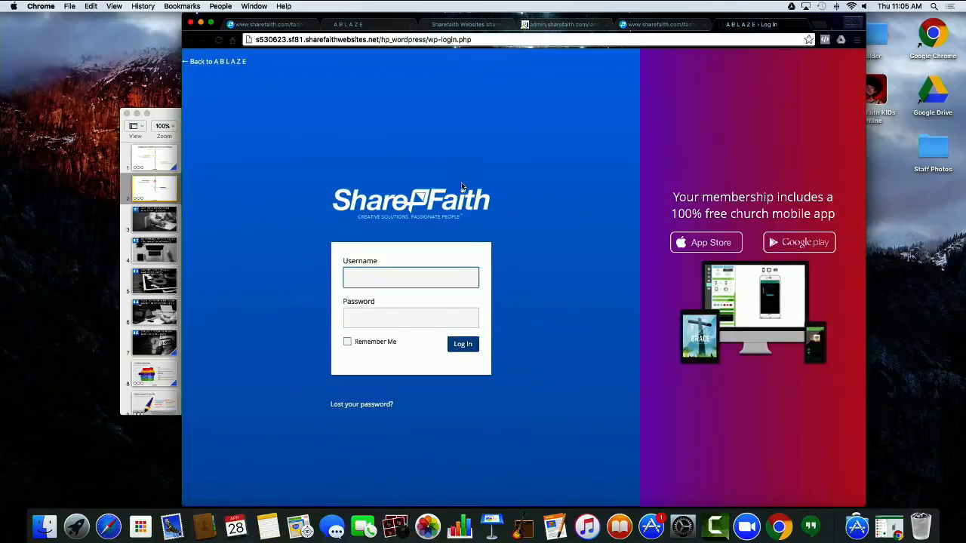
{"action": "left_click", "coordinate": [376, 24]}
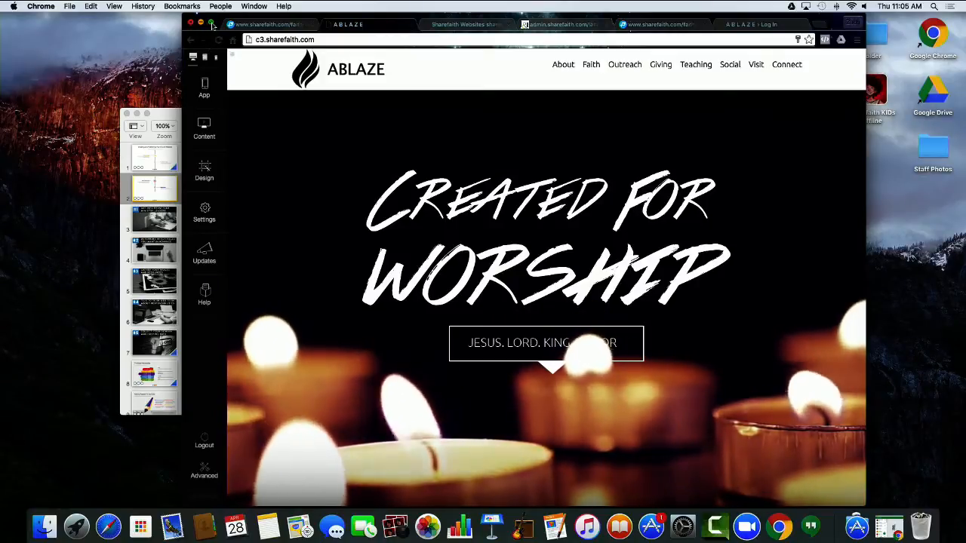
Step: Switch to Keynote and play the presentation from the slide "Get Info From Your Ministry Leaders"
{"action": "left_click", "coordinate": [169, 116]}
{"action": "left_click", "coordinate": [165, 235]}
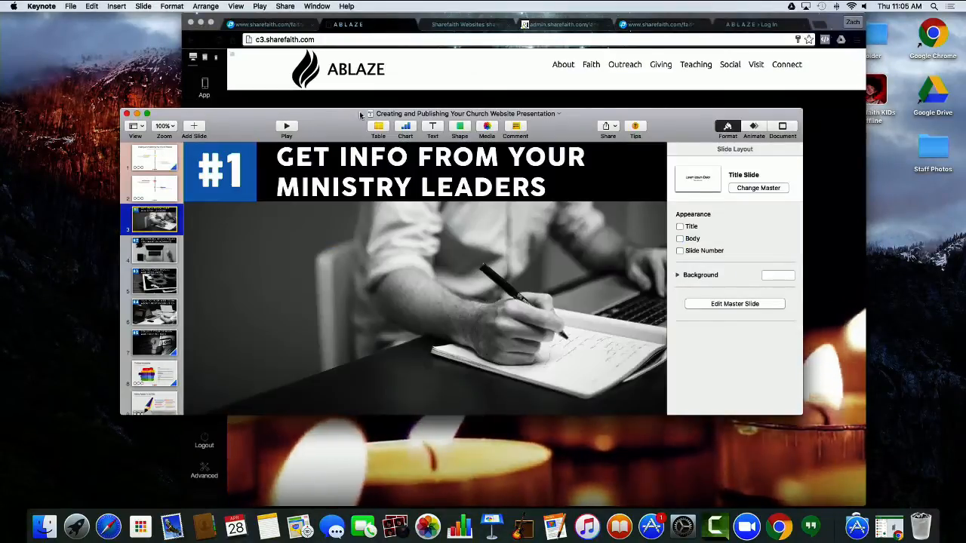
{"action": "left_click", "coordinate": [286, 127]}
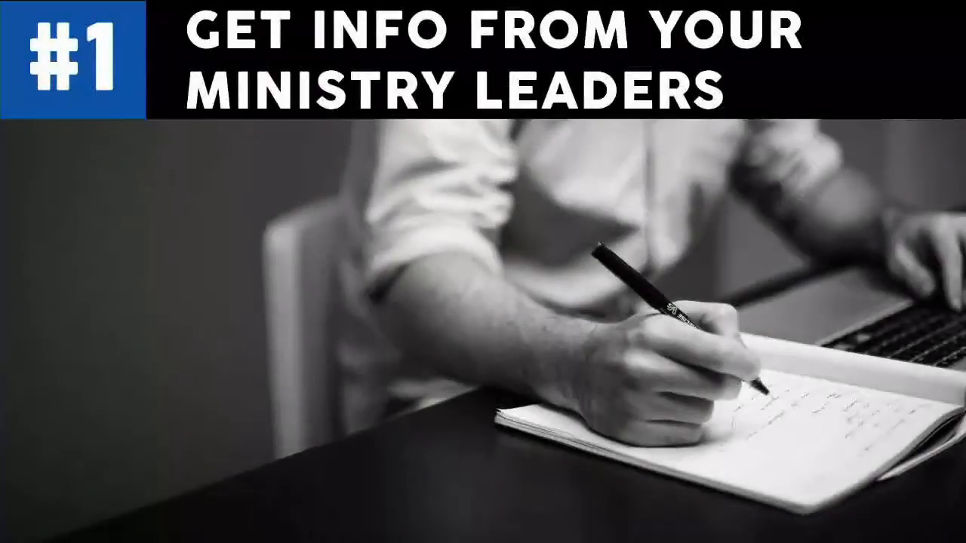
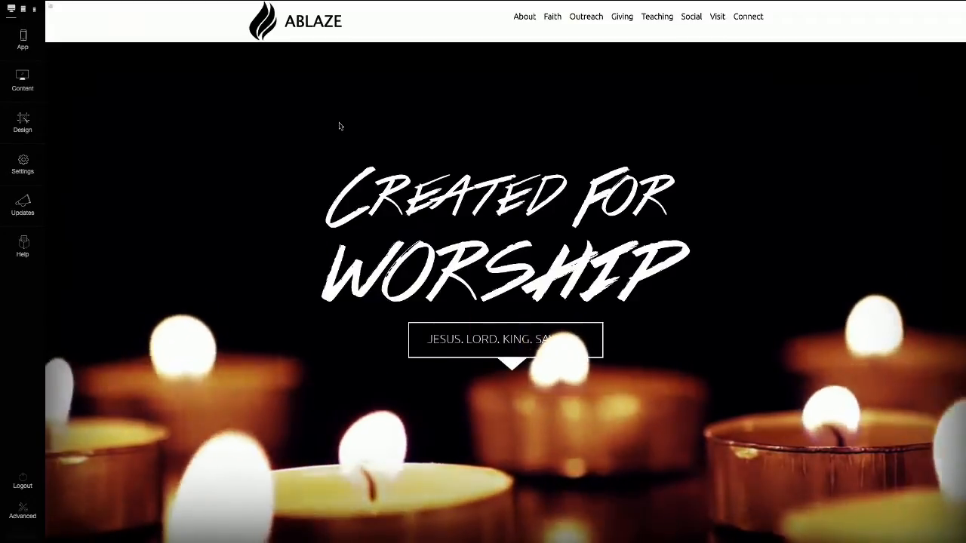
Step: Look over the ABLAZE home page from the hero banner to the welcome text and staff portraits, and return to the banner
{"action": "scroll", "coordinate": [383, 195], "scroll_direction": "down", "scroll_amount": 1}
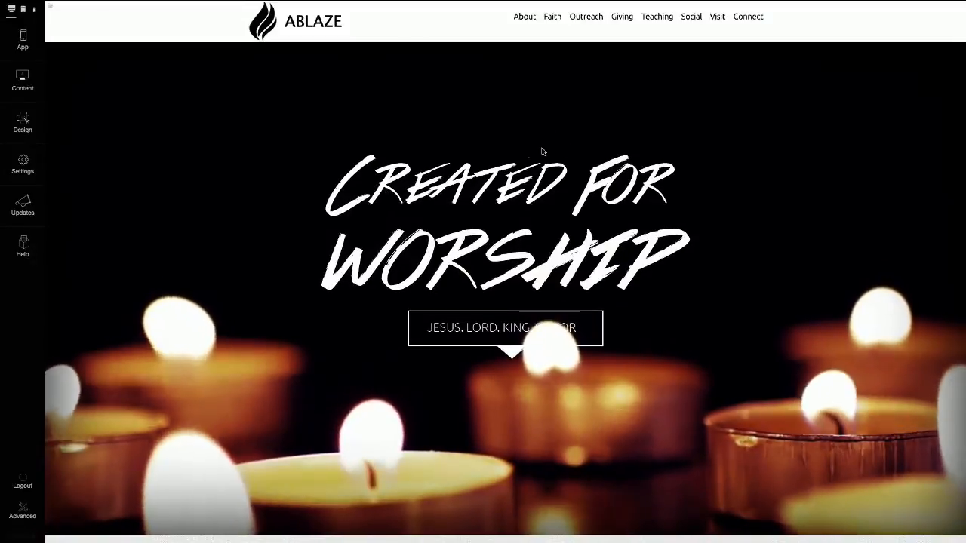
{"action": "scroll", "coordinate": [465, 163], "scroll_direction": "down", "scroll_amount": 2}
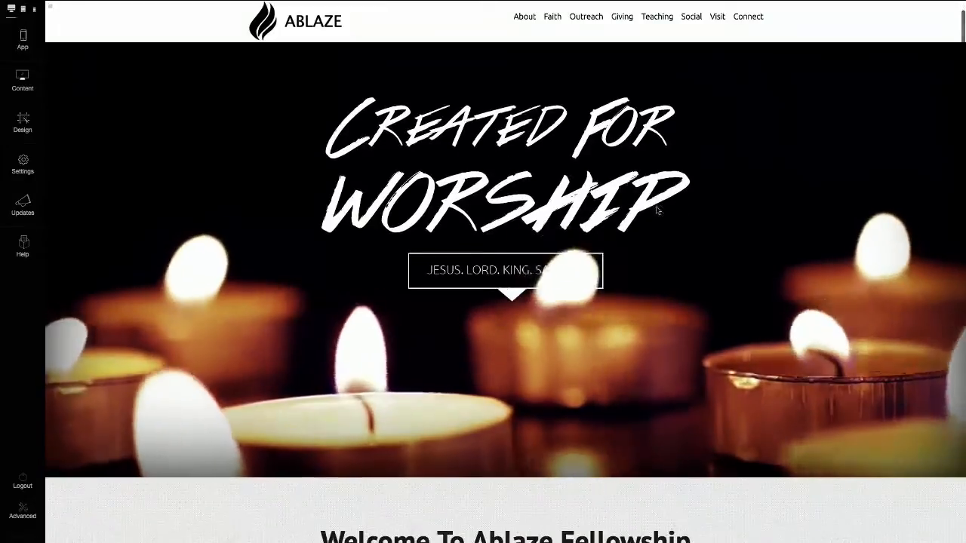
{"action": "scroll", "coordinate": [657, 210], "scroll_direction": "up", "scroll_amount": 2}
{"action": "scroll", "coordinate": [657, 211], "scroll_direction": "down", "scroll_amount": 5}
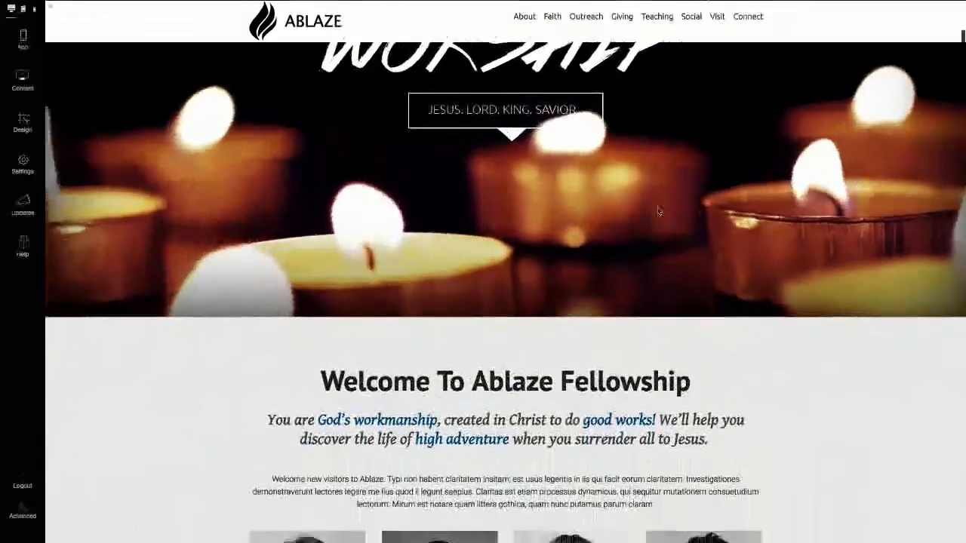
{"action": "scroll", "coordinate": [701, 213], "scroll_direction": "down", "scroll_amount": 2}
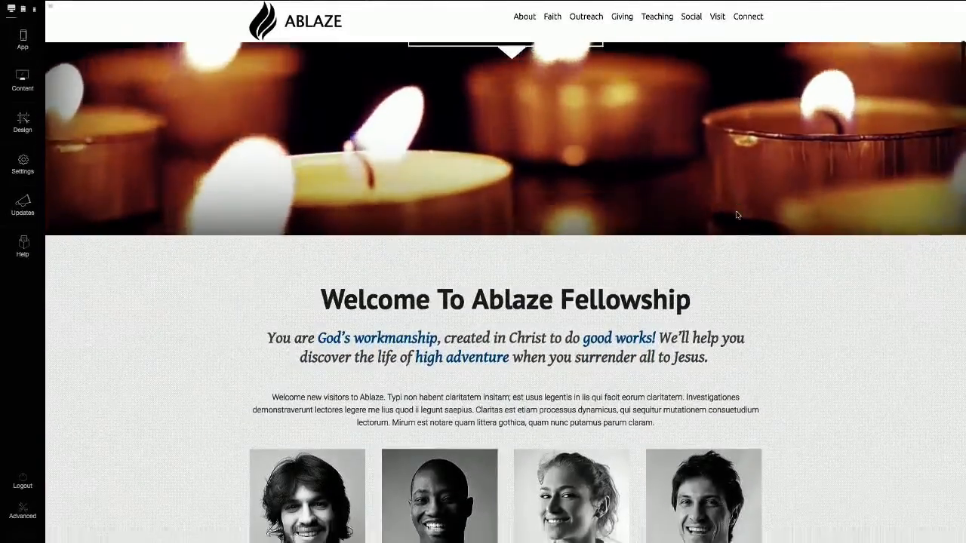
{"action": "scroll", "coordinate": [737, 215], "scroll_direction": "down", "scroll_amount": 1}
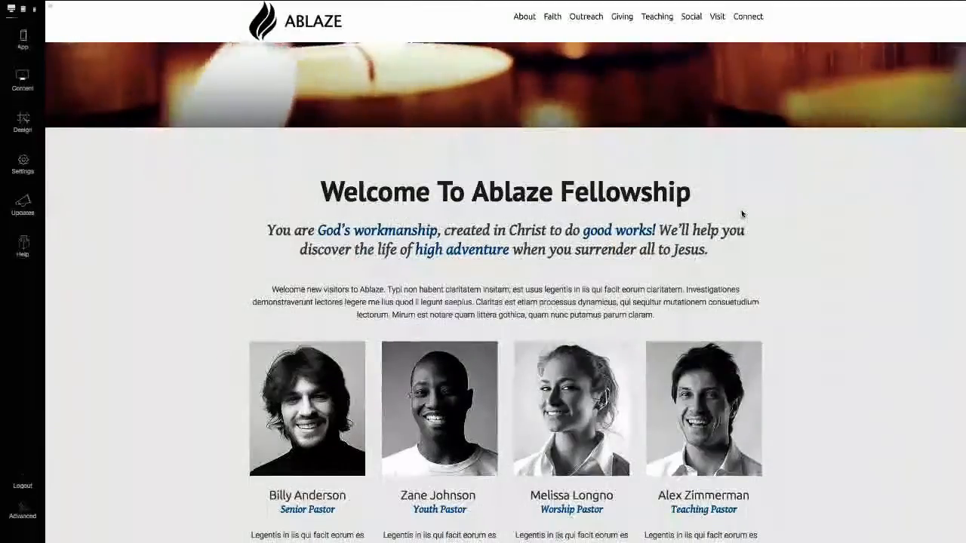
{"action": "scroll", "coordinate": [765, 201], "scroll_direction": "down", "scroll_amount": 1}
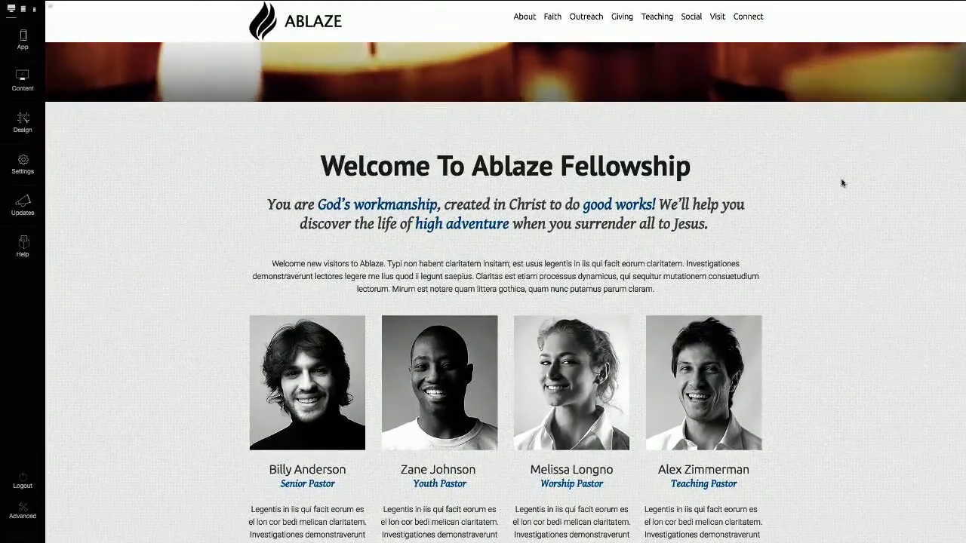
{"action": "mouse_move", "coordinate": [843, 183]}
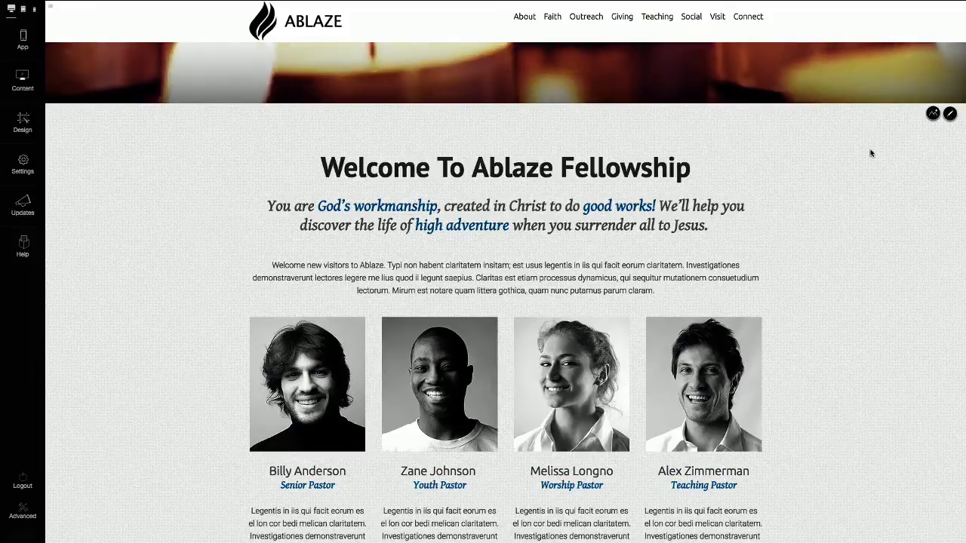
{"action": "scroll", "coordinate": [868, 155], "scroll_direction": "up", "scroll_amount": 2}
{"action": "scroll", "coordinate": [864, 161], "scroll_direction": "up", "scroll_amount": 5}
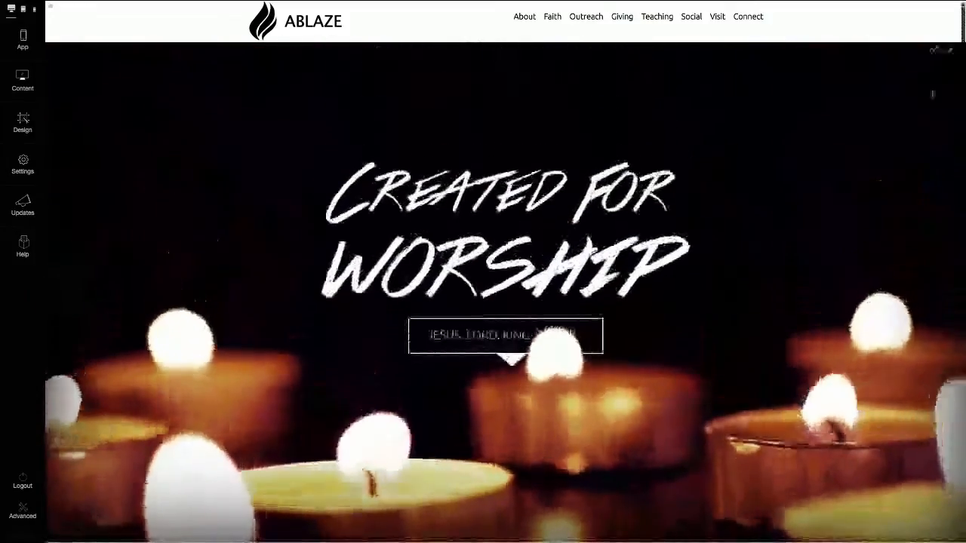
Step: Replace the "Created For Worship" image in the hero banner with the text "Welcome and We Hope To See You This Weekend!"
{"action": "left_click", "coordinate": [553, 251]}
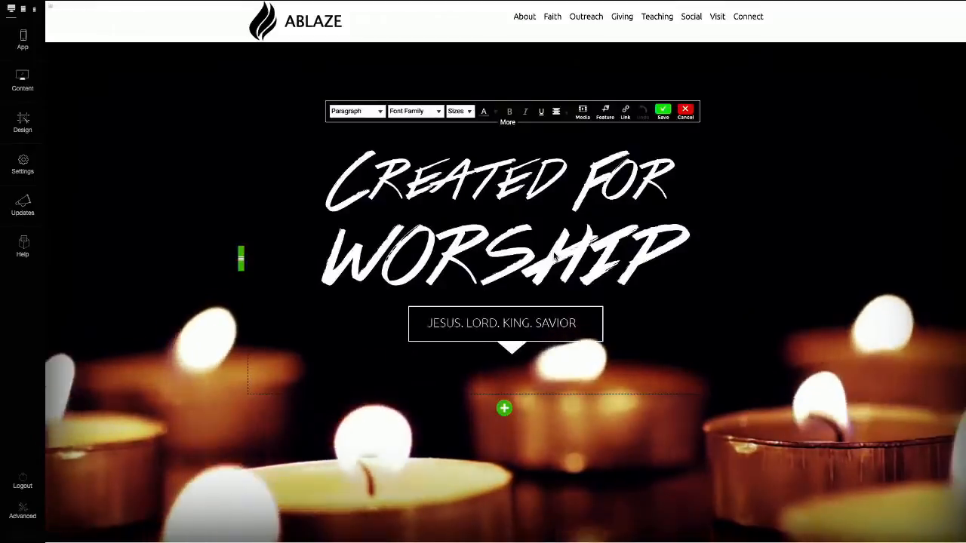
{"action": "left_click", "coordinate": [555, 256]}
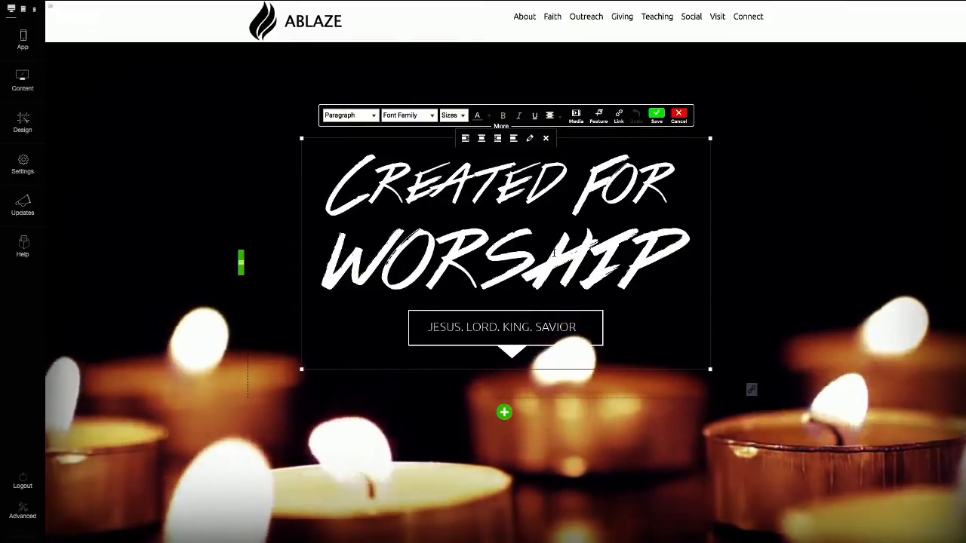
{"action": "key", "text": "Delete"}
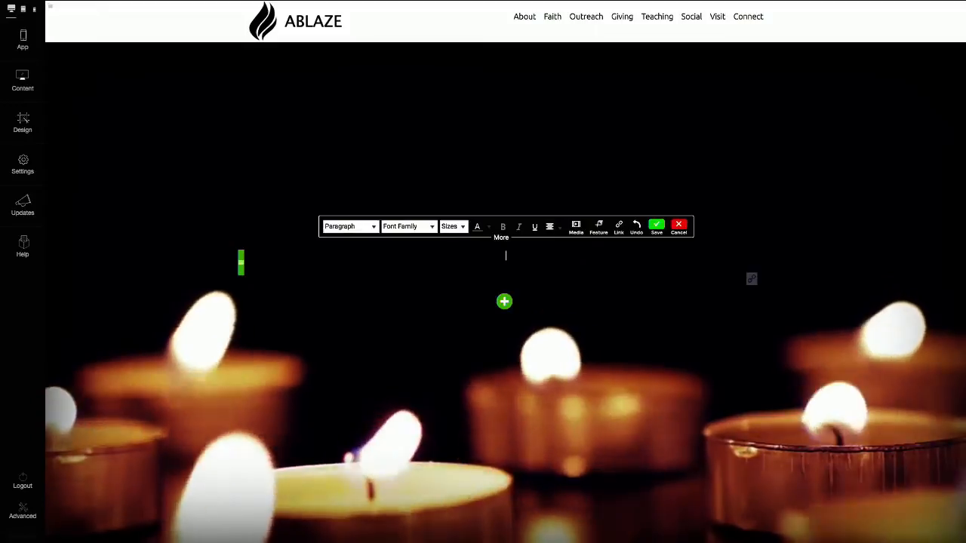
{"action": "type", "text": "We"}
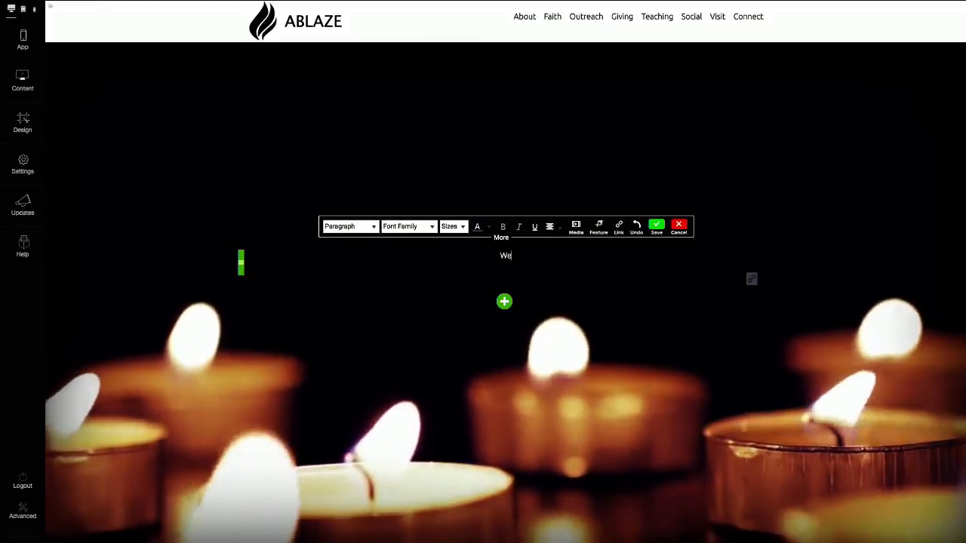
{"action": "type", "text": "lcome and"}
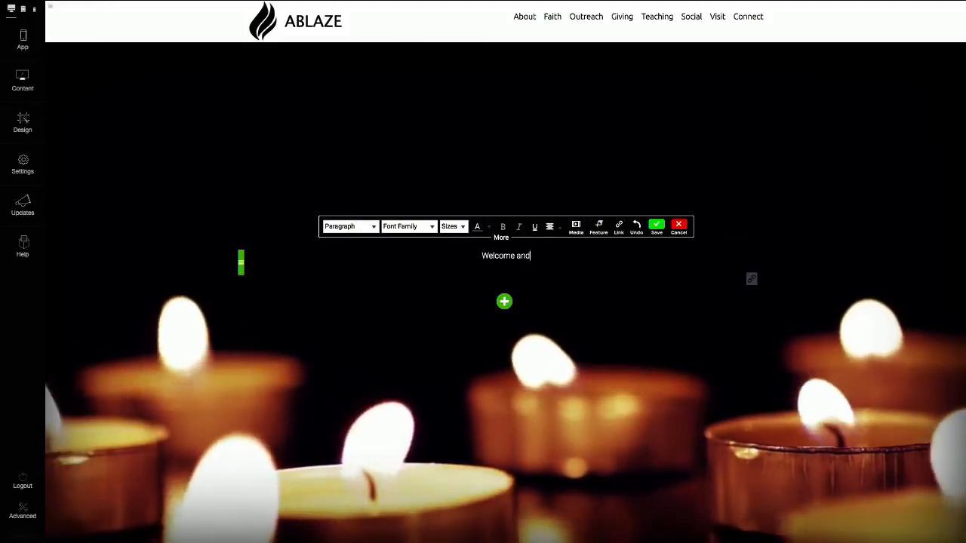
{"action": "type", "text": " We Hop "}
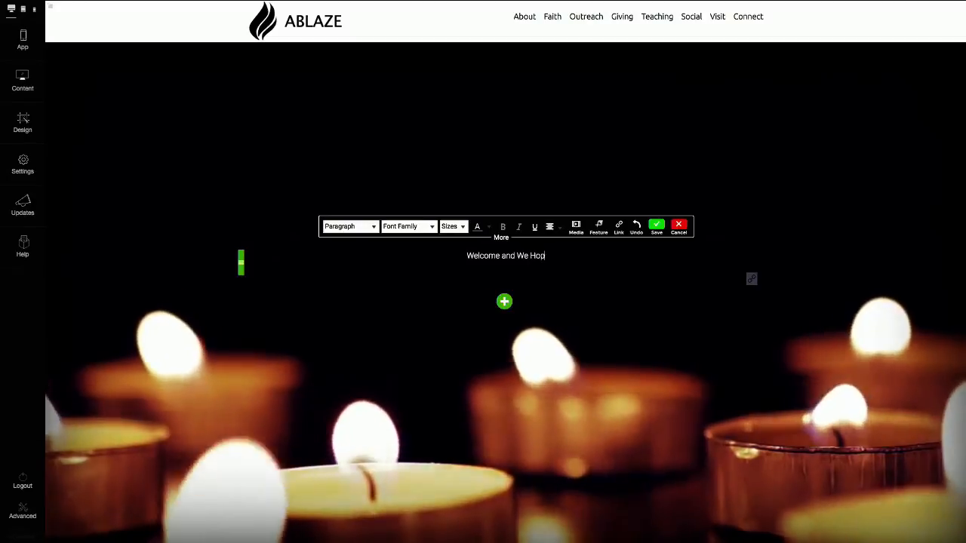
{"action": "type", "text": "e T"}
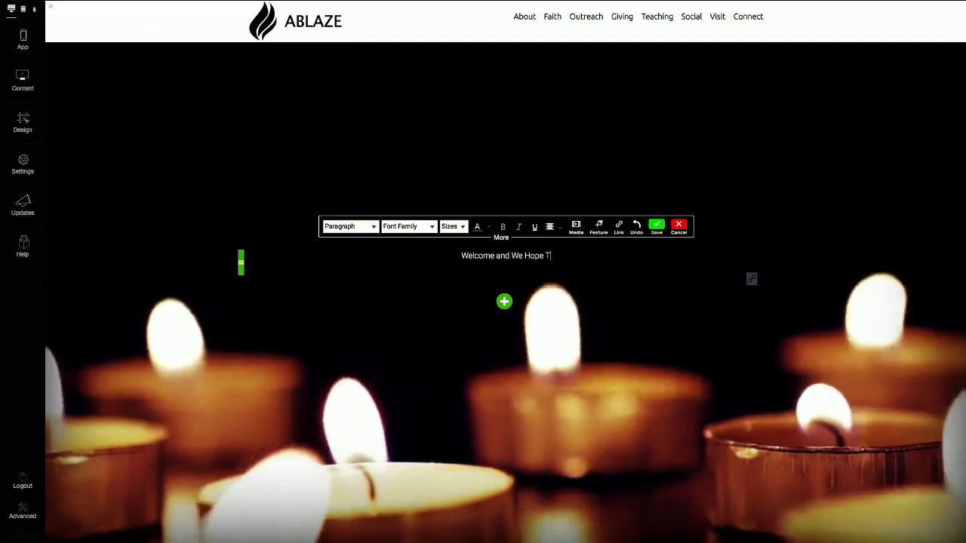
{"action": "type", "text": "o S"}
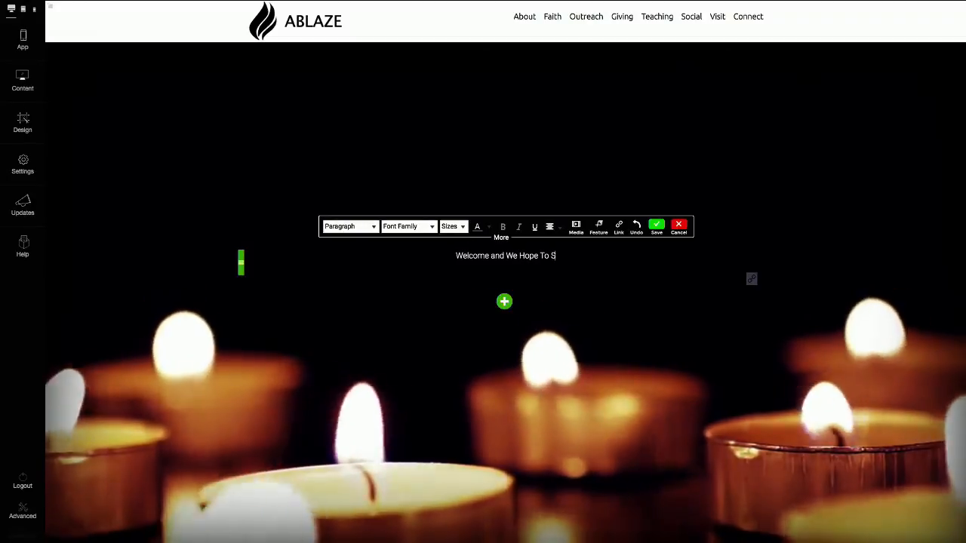
{"action": "type", "text": "ee You This Weekend!"}
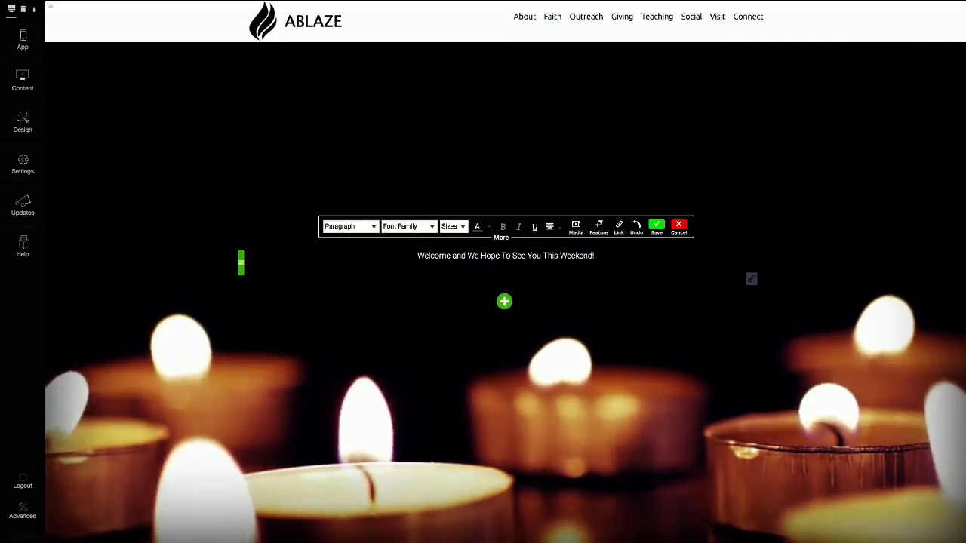
Step: Apply the Heading style to the banner text "Welcome and We Hope To See You This Weekend!"
{"action": "key", "text": "ctrl+a"}
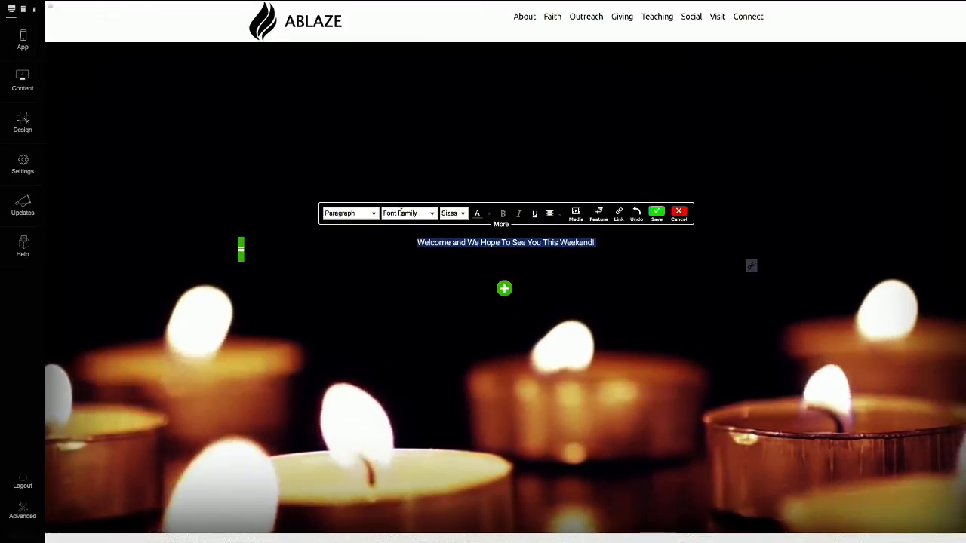
{"action": "scroll", "coordinate": [426, 211], "scroll_direction": "down", "scroll_amount": 1}
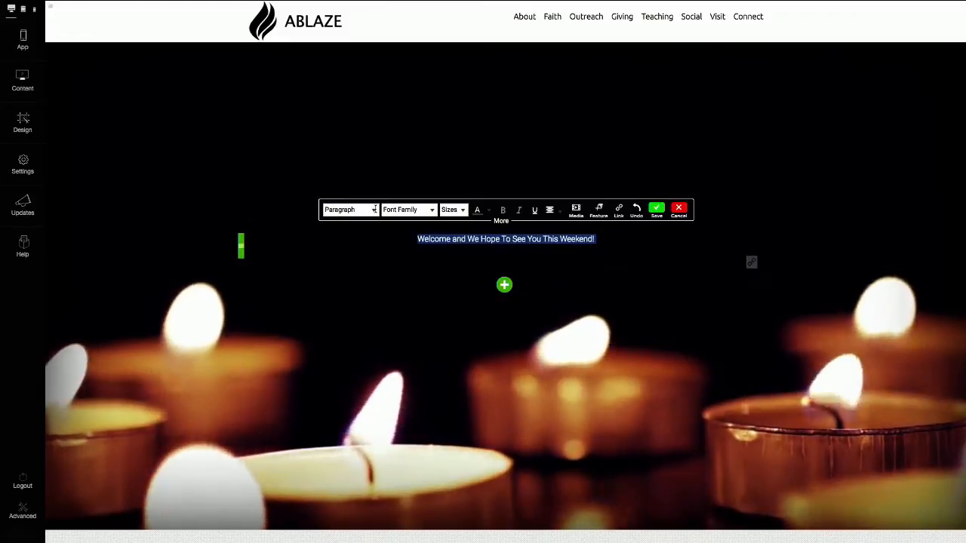
{"action": "scroll", "coordinate": [372, 210], "scroll_direction": "down", "scroll_amount": 1}
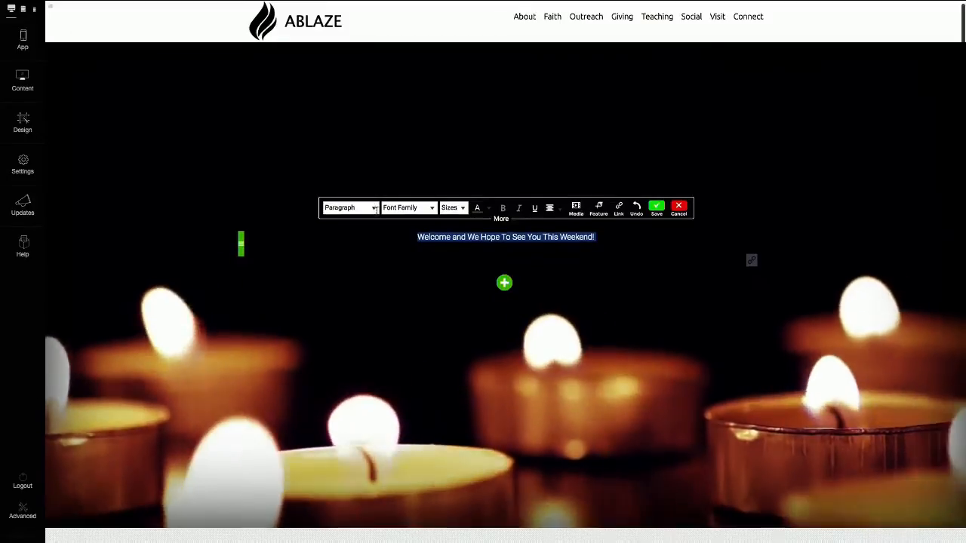
{"action": "left_click", "coordinate": [372, 209]}
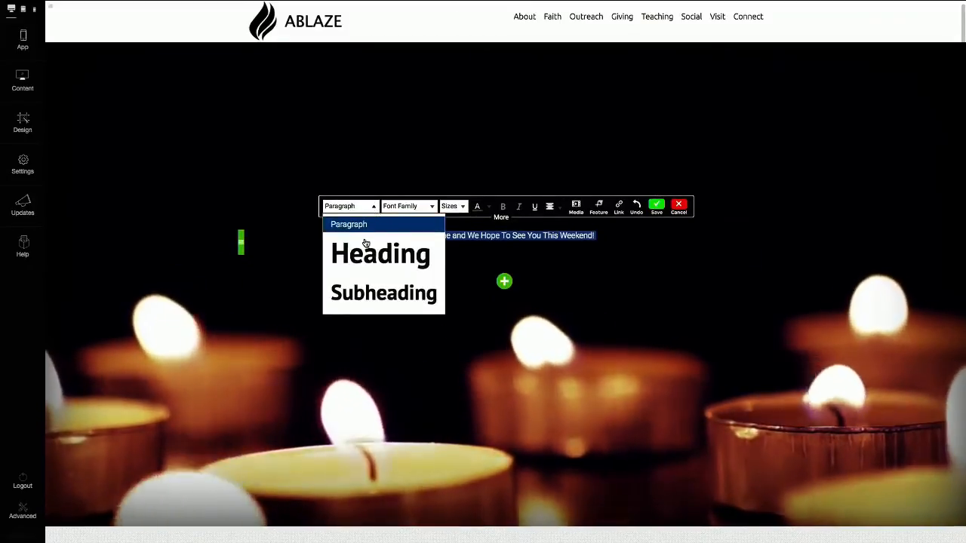
{"action": "scroll", "coordinate": [371, 254], "scroll_direction": "down", "scroll_amount": 1}
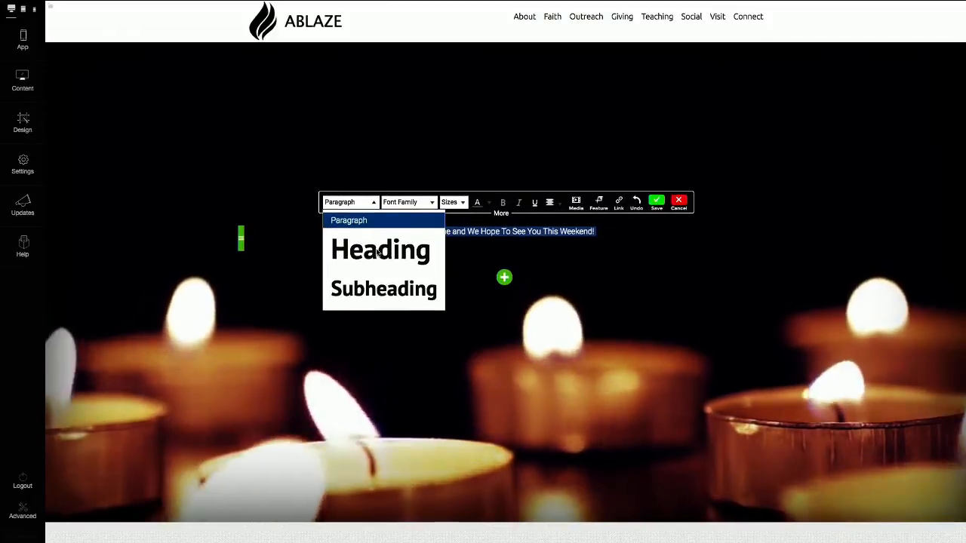
{"action": "scroll", "coordinate": [377, 252], "scroll_direction": "down", "scroll_amount": 1}
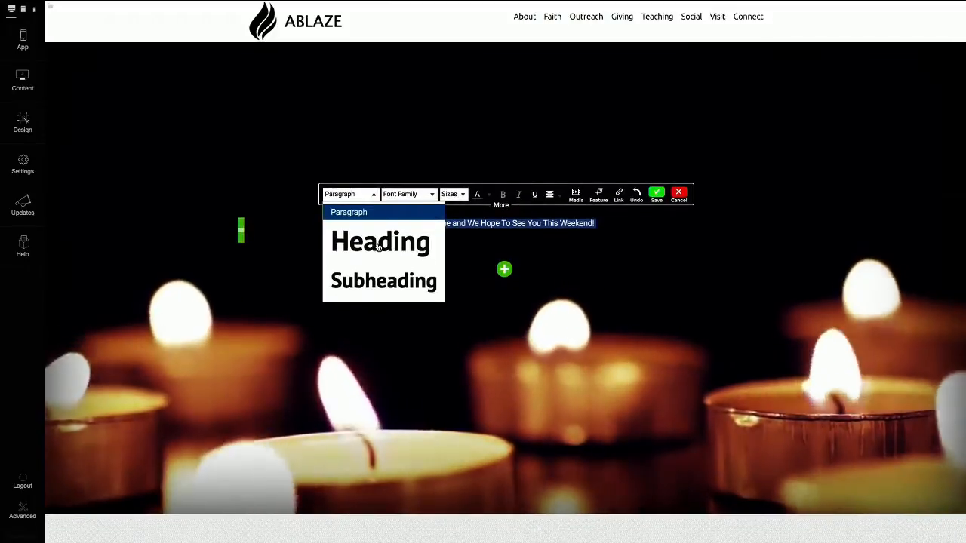
{"action": "left_click", "coordinate": [378, 248]}
{"action": "left_click", "coordinate": [604, 229]}
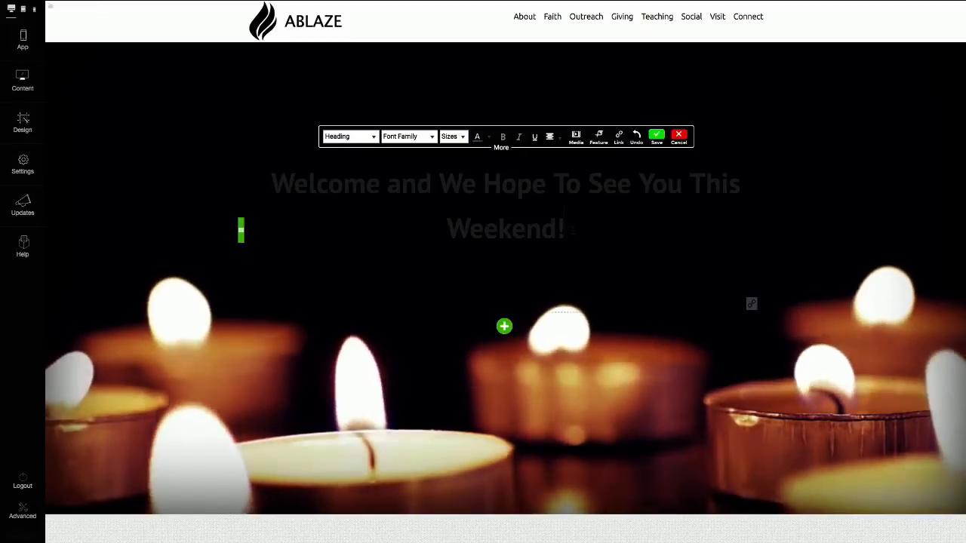
Step: Set the colour of the whole banner heading to white (R 255, G 255, B 255)
{"action": "scroll", "coordinate": [573, 230], "scroll_direction": "up", "scroll_amount": 1}
{"action": "left_click_drag", "start_coordinate": [568, 238], "coordinate": [455, 146]}
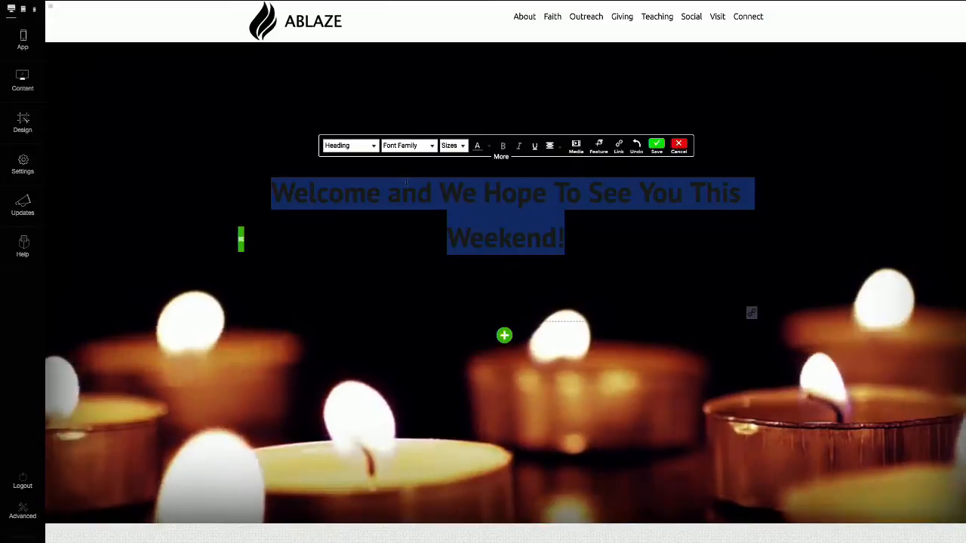
{"action": "left_click", "coordinate": [477, 146]}
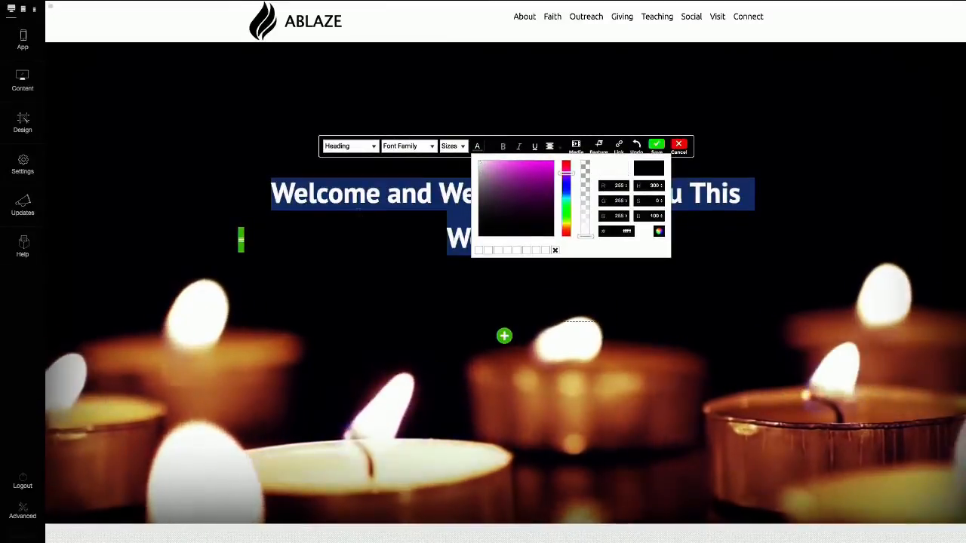
{"action": "left_click", "coordinate": [752, 313]}
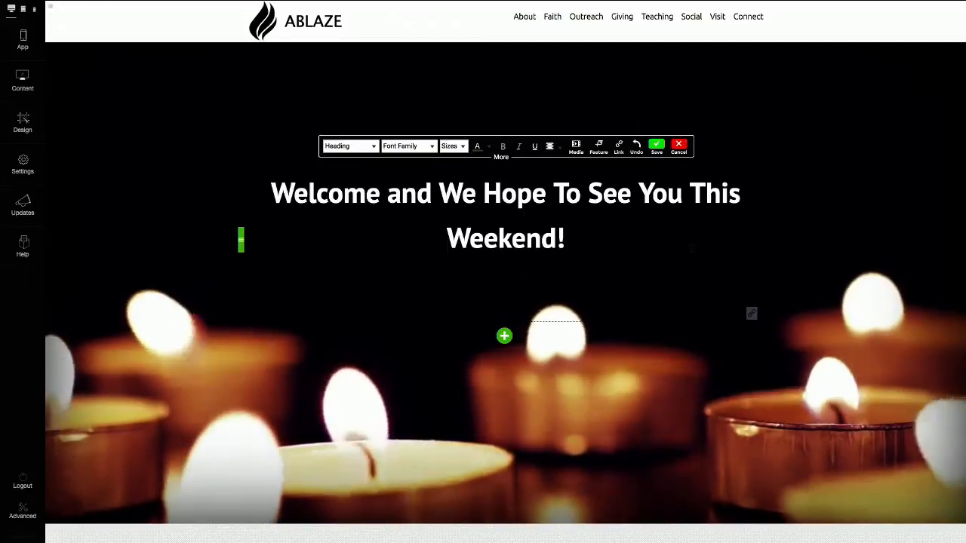
{"action": "scroll", "coordinate": [505, 283], "scroll_direction": "down", "scroll_amount": 1}
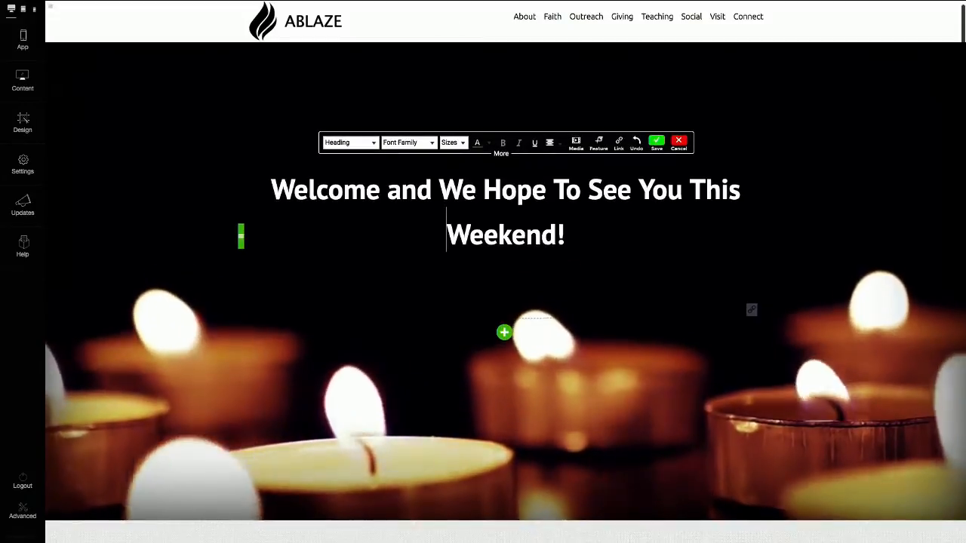
Step: Show the Site Fonts settings of the site design and save the edited hero banner text
{"action": "left_click", "coordinate": [22, 121]}
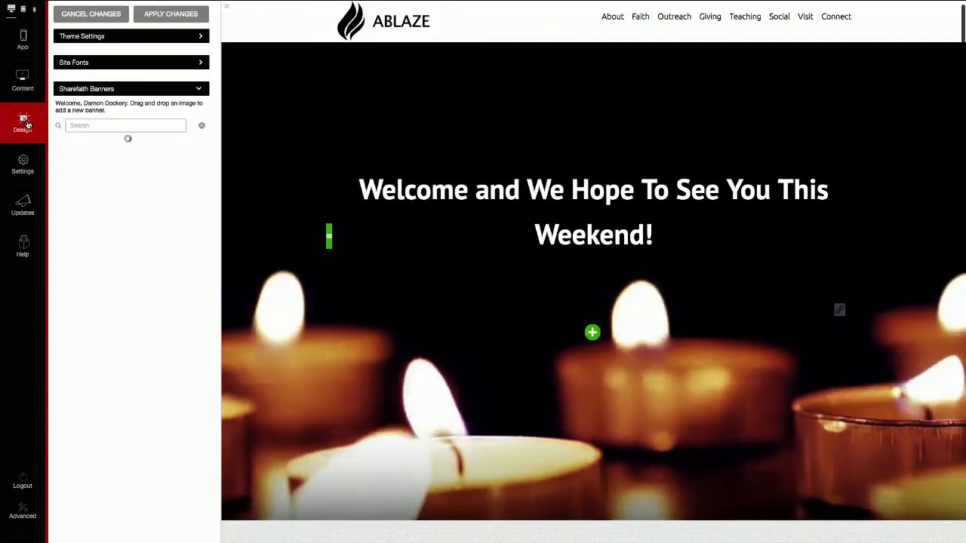
{"action": "left_click", "coordinate": [189, 64]}
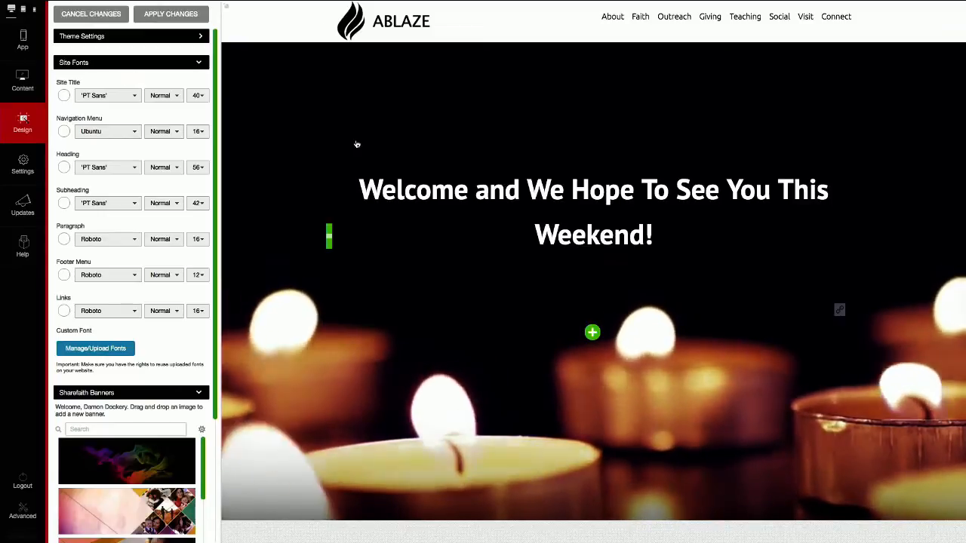
{"action": "left_click", "coordinate": [635, 189]}
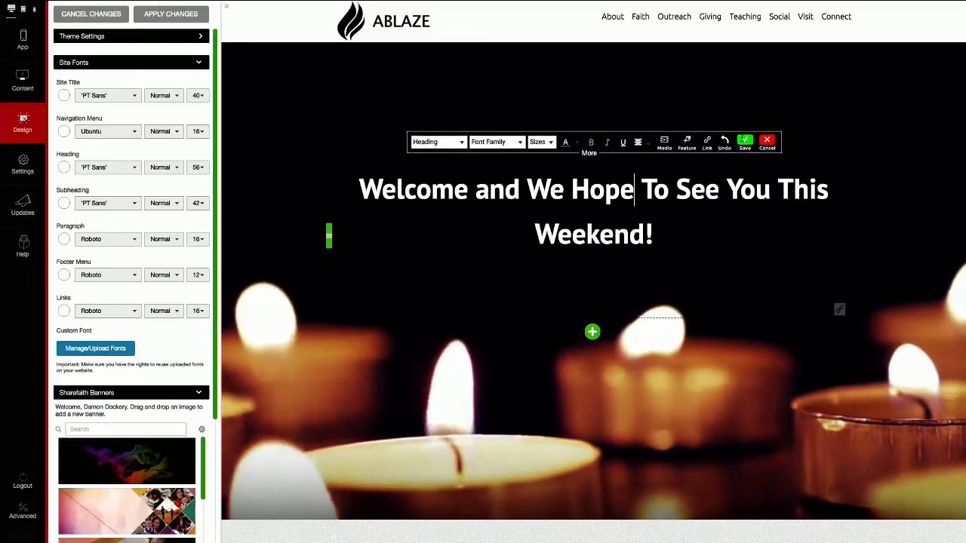
{"action": "left_click", "coordinate": [745, 142]}
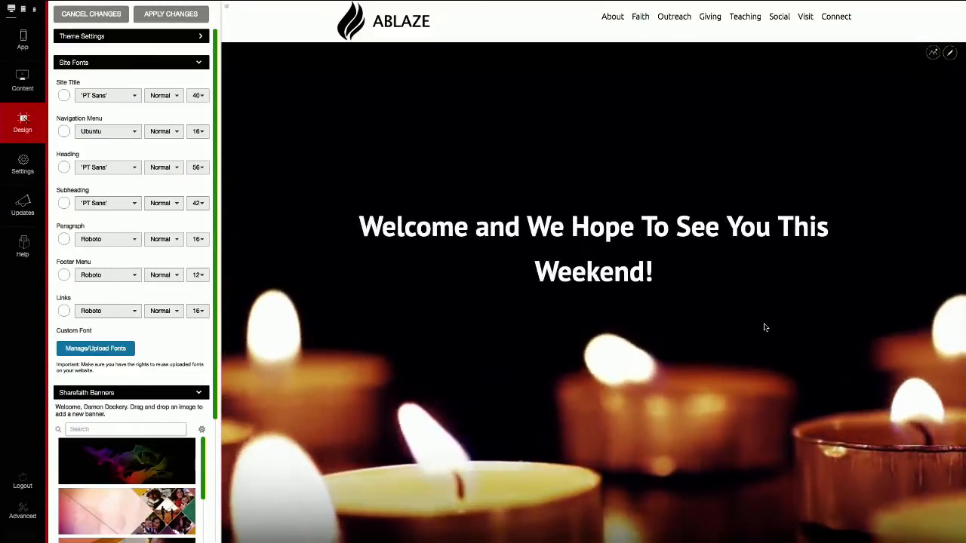
Step: Browse the image designs offered as the hero banner's background and search them for "church"
{"action": "scroll", "coordinate": [770, 328], "scroll_direction": "down", "scroll_amount": 3}
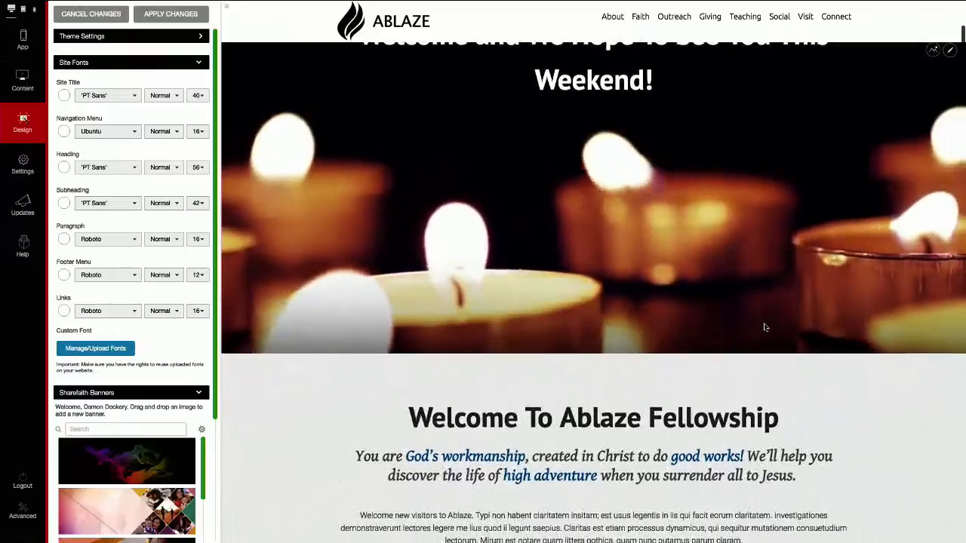
{"action": "scroll", "coordinate": [764, 327], "scroll_direction": "up", "scroll_amount": 3}
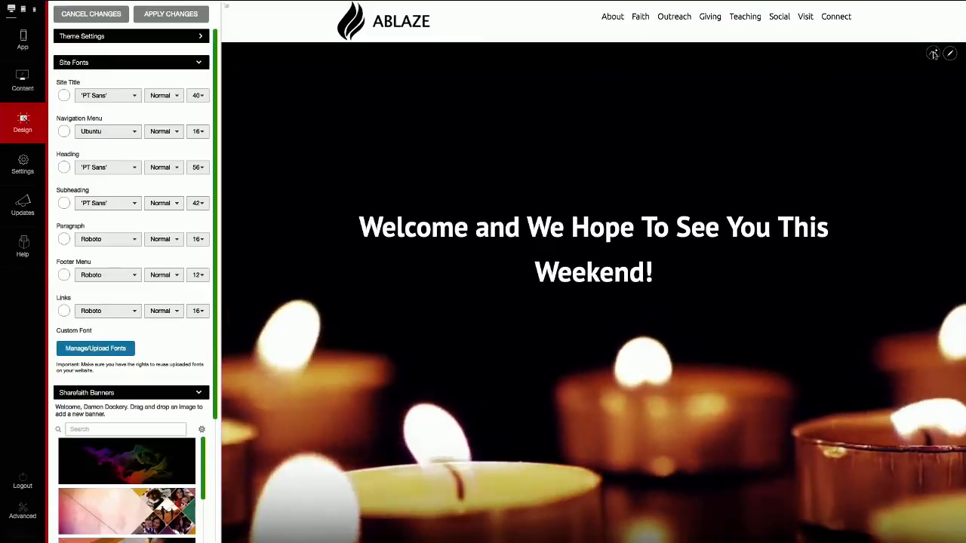
{"action": "left_click", "coordinate": [933, 55]}
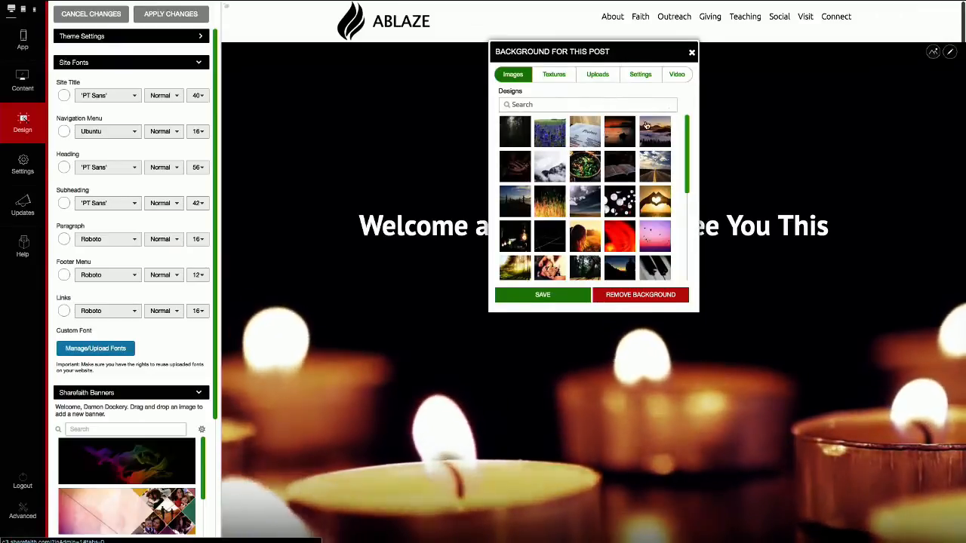
{"action": "scroll", "coordinate": [544, 171], "scroll_direction": "down", "scroll_amount": 1}
{"action": "scroll", "coordinate": [545, 173], "scroll_direction": "down", "scroll_amount": 3}
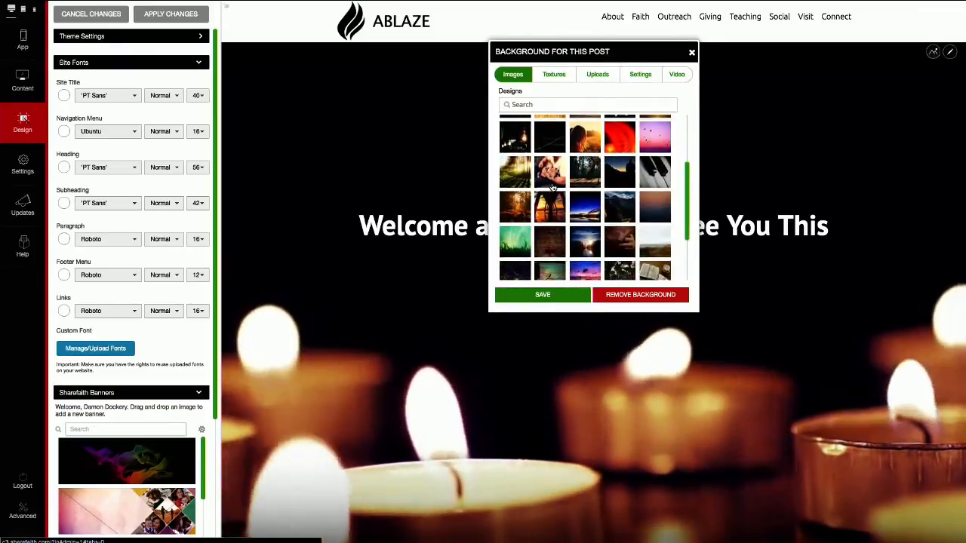
{"action": "scroll", "coordinate": [553, 186], "scroll_direction": "up", "scroll_amount": 3}
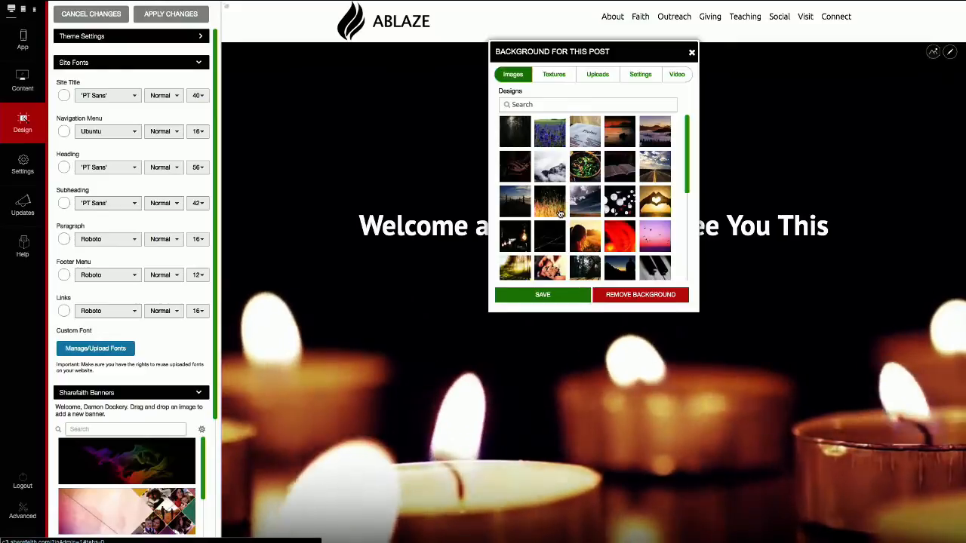
{"action": "scroll", "coordinate": [572, 212], "scroll_direction": "down", "scroll_amount": 5}
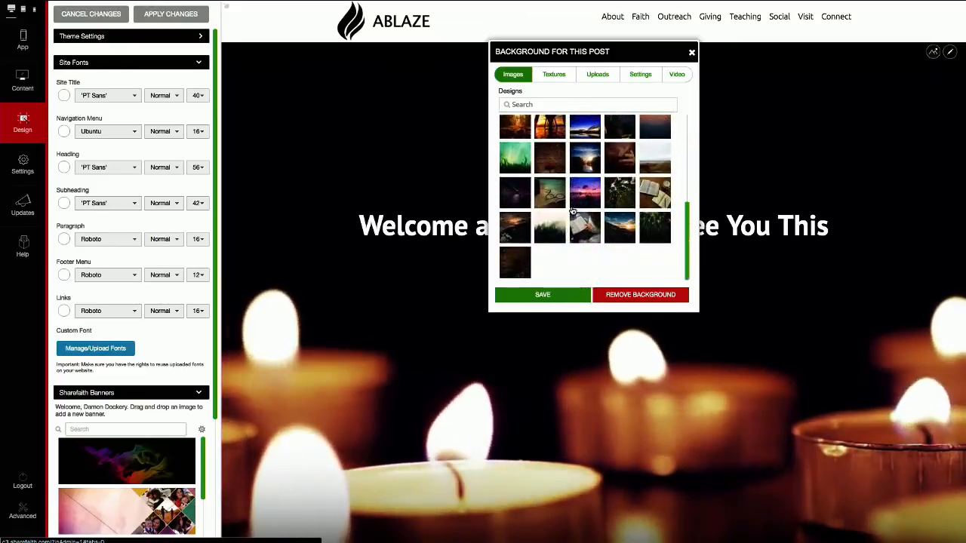
{"action": "scroll", "coordinate": [568, 146], "scroll_direction": "up", "scroll_amount": 5}
{"action": "left_click", "coordinate": [571, 105]}
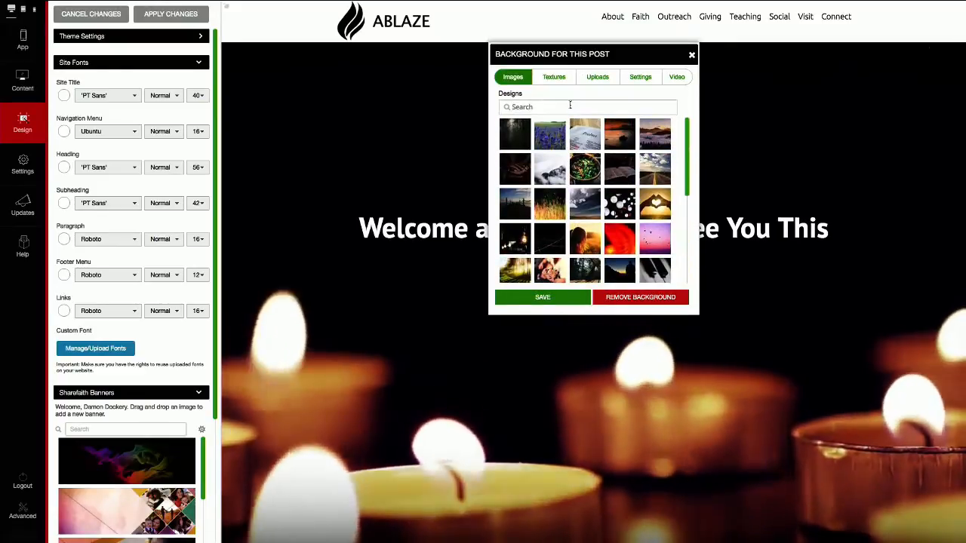
{"action": "type", "text": "church"}
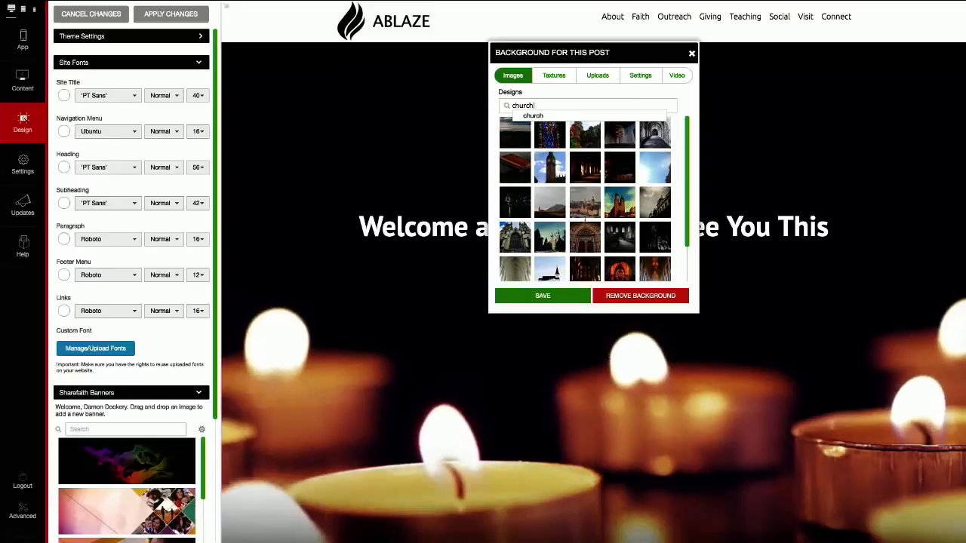
Step: Try the arched stone corridor image as the hero banner's background, moving the background dialog around to view it
{"action": "left_click", "coordinate": [658, 137]}
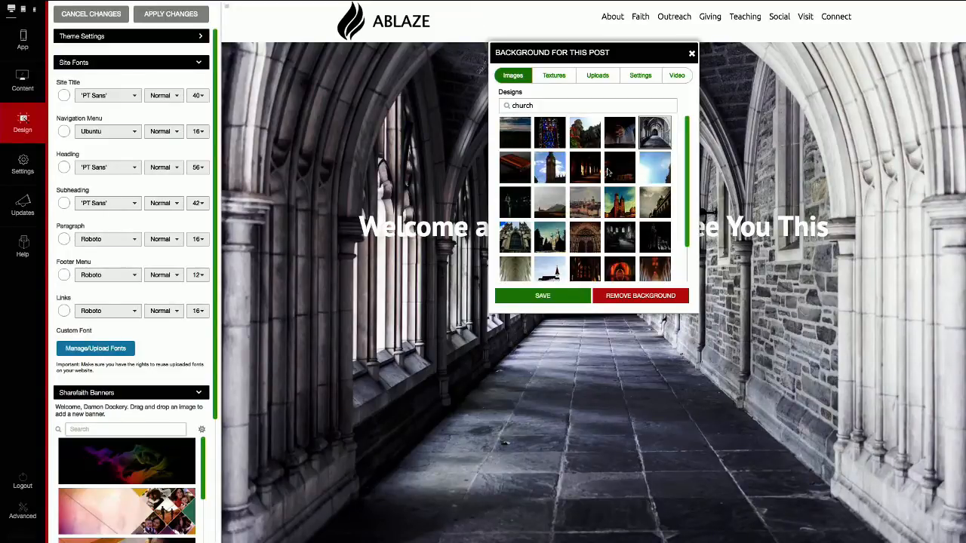
{"action": "left_click_drag", "start_coordinate": [633, 58], "coordinate": [958, 204]}
{"action": "left_click_drag", "start_coordinate": [889, 201], "coordinate": [635, 102]}
{"action": "left_click", "coordinate": [545, 344]}
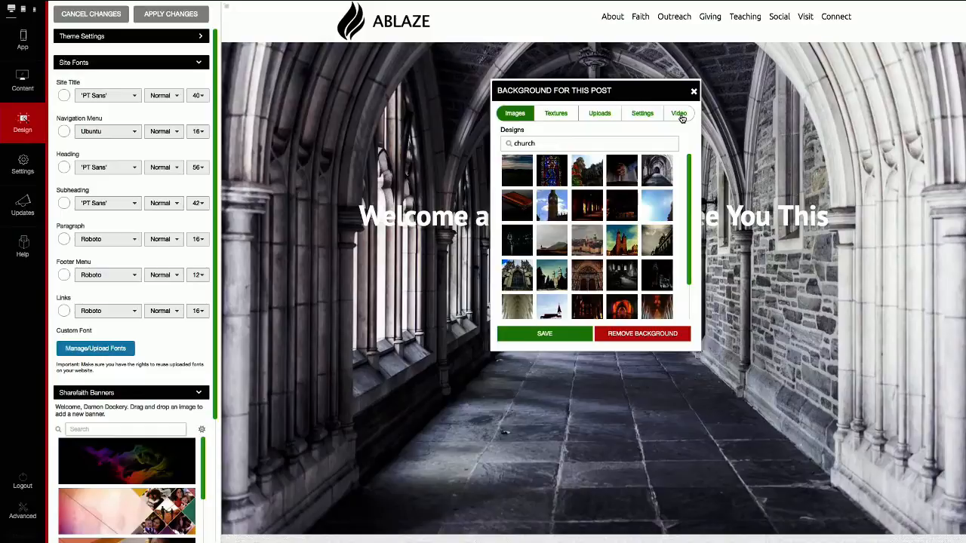
Step: Look over the video and upload options for the banner background, and discard the background change
{"action": "left_click", "coordinate": [680, 115]}
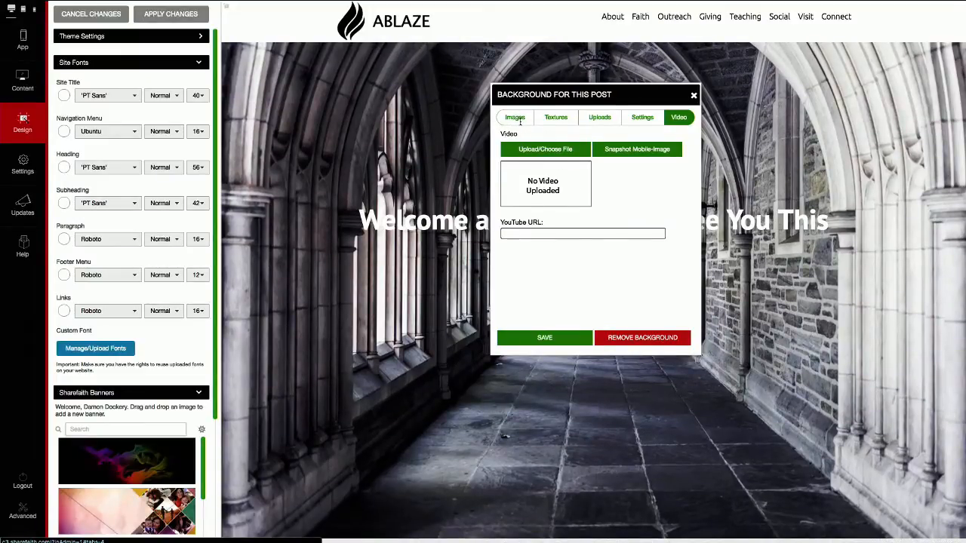
{"action": "left_click", "coordinate": [517, 118]}
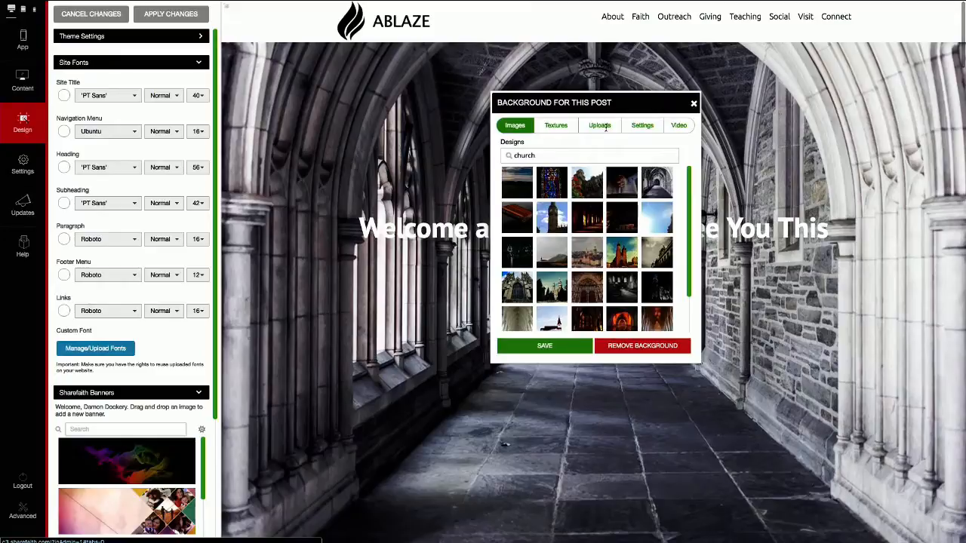
{"action": "left_click", "coordinate": [602, 126]}
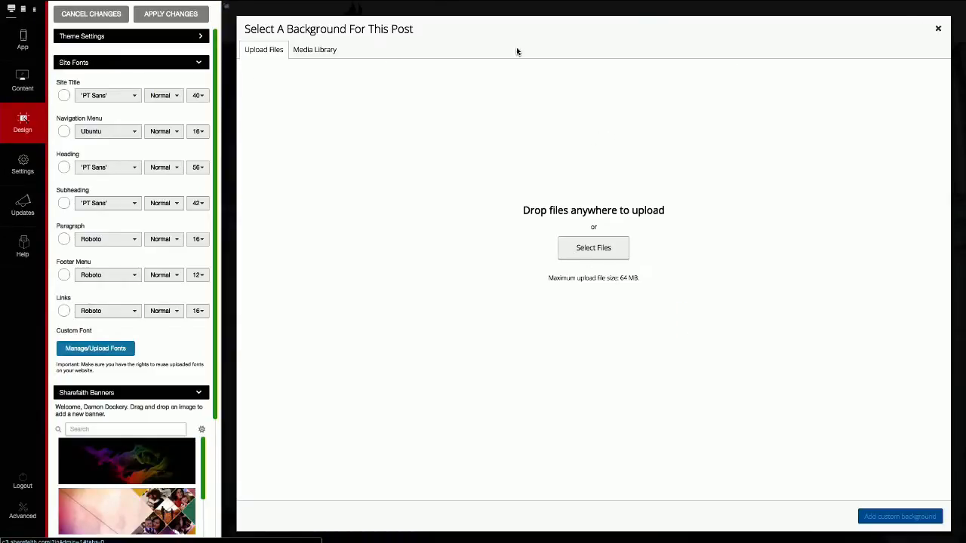
{"action": "left_click", "coordinate": [939, 30]}
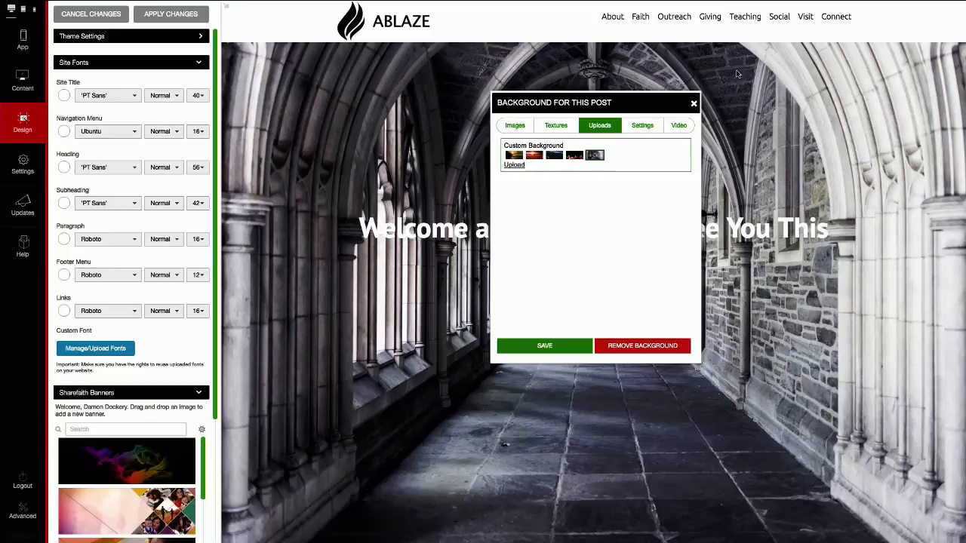
{"action": "left_click", "coordinate": [694, 103]}
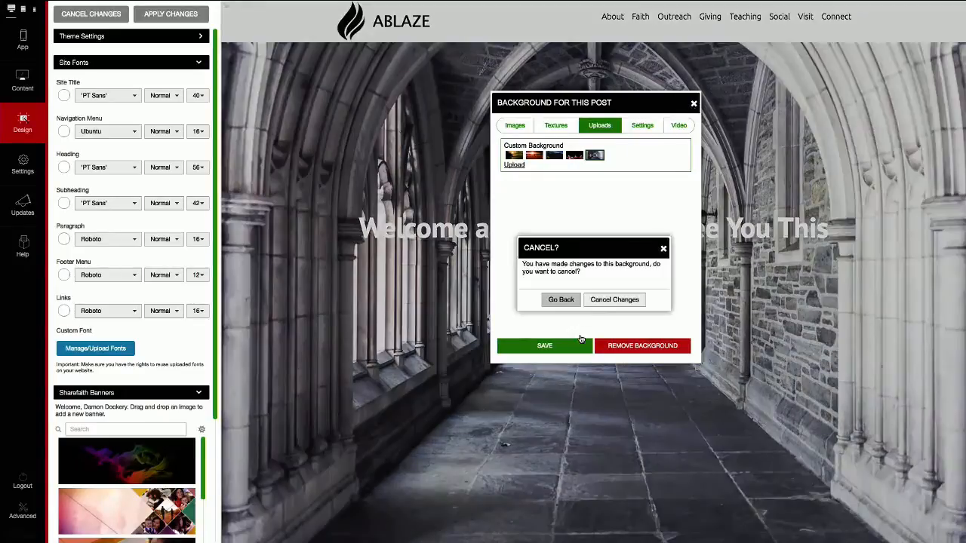
{"action": "left_click", "coordinate": [604, 294]}
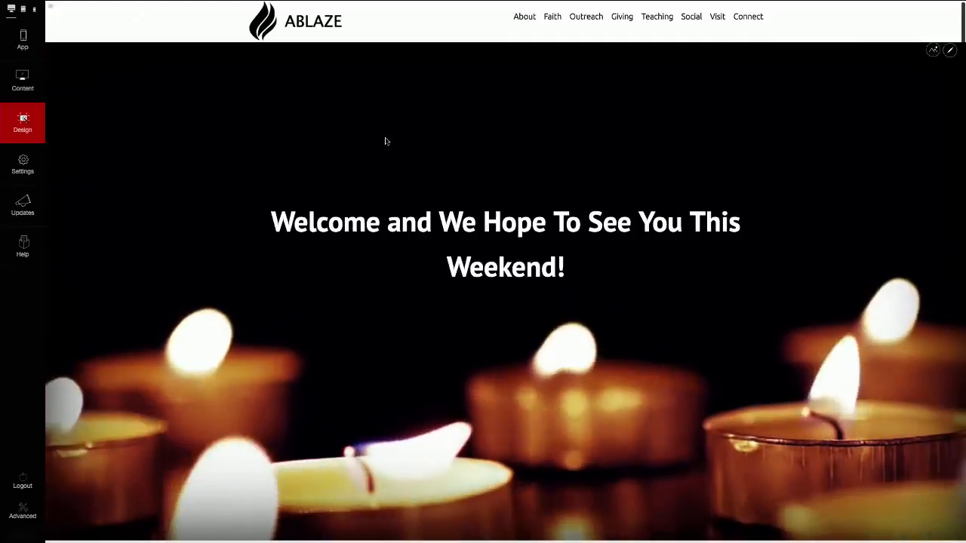
Step: Open the "Welcome To Ablaze Fellowship" section with the staff portraits for editing
{"action": "scroll", "coordinate": [379, 175], "scroll_direction": "down", "scroll_amount": 6}
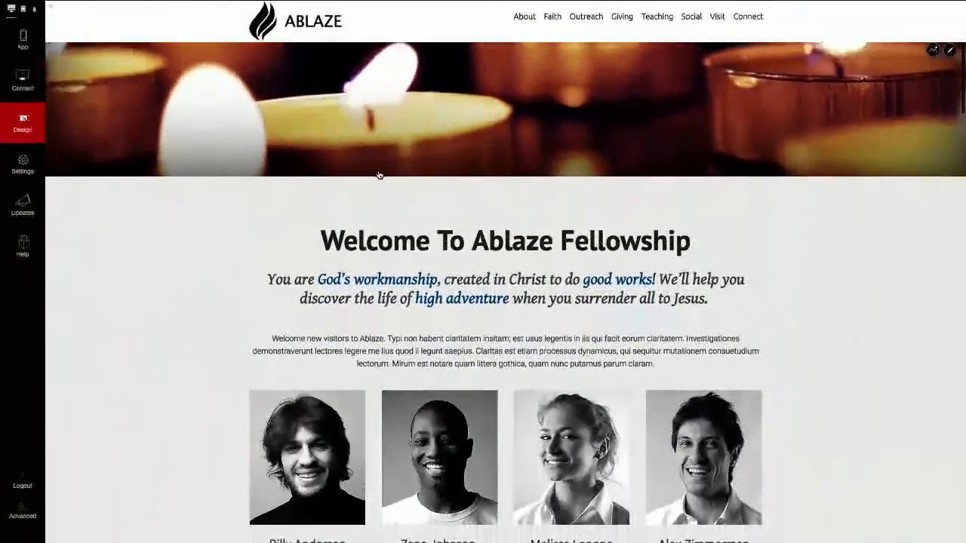
{"action": "scroll", "coordinate": [781, 214], "scroll_direction": "down", "scroll_amount": 1}
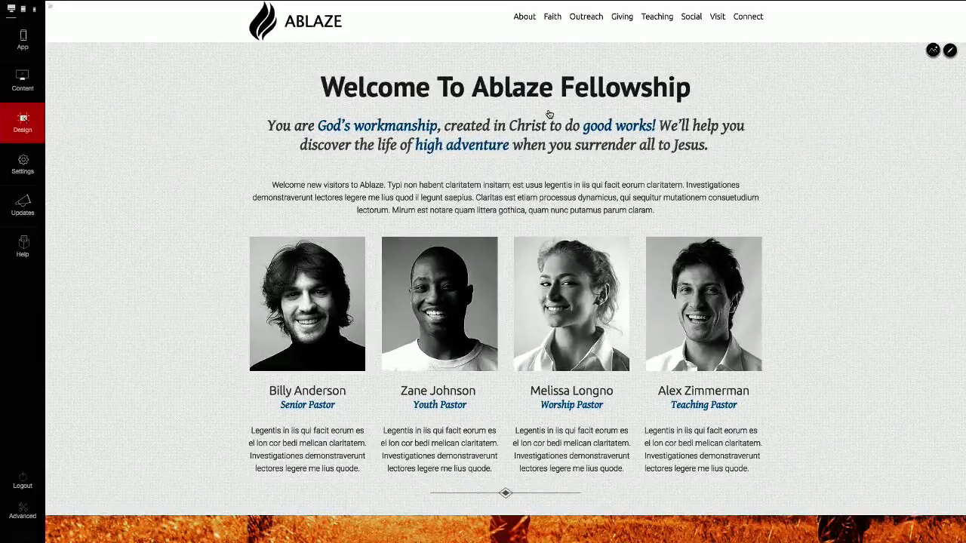
{"action": "scroll", "coordinate": [331, 150], "scroll_direction": "up", "scroll_amount": 1}
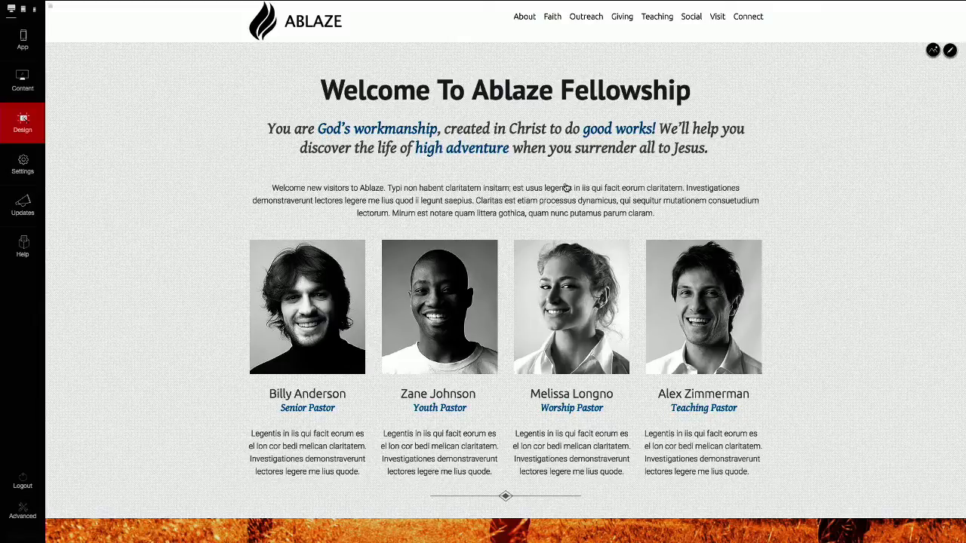
{"action": "left_click", "coordinate": [949, 51]}
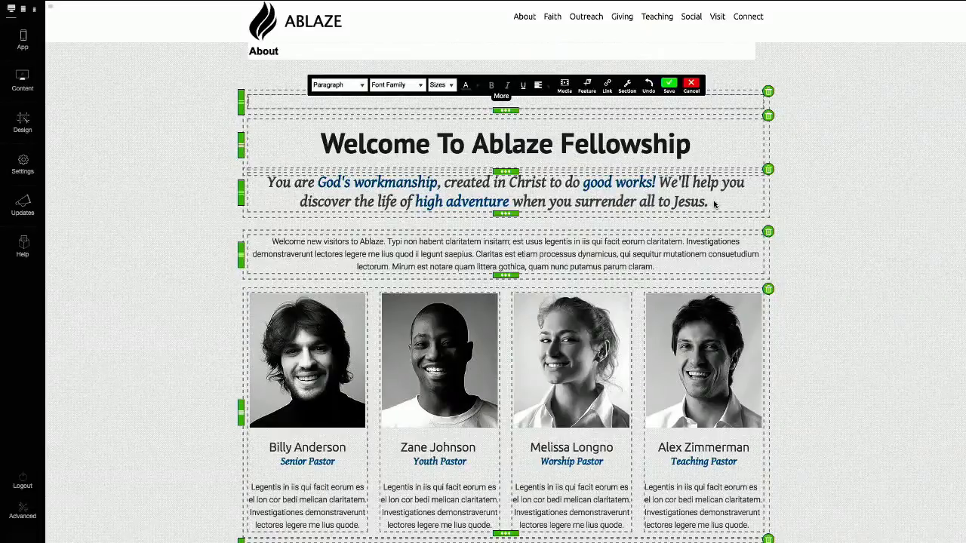
Step: Check the editable text in the welcome section, from the tagline and intro paragraph to the Senior Pastor's title
{"action": "scroll", "coordinate": [714, 203], "scroll_direction": "down", "scroll_amount": 1}
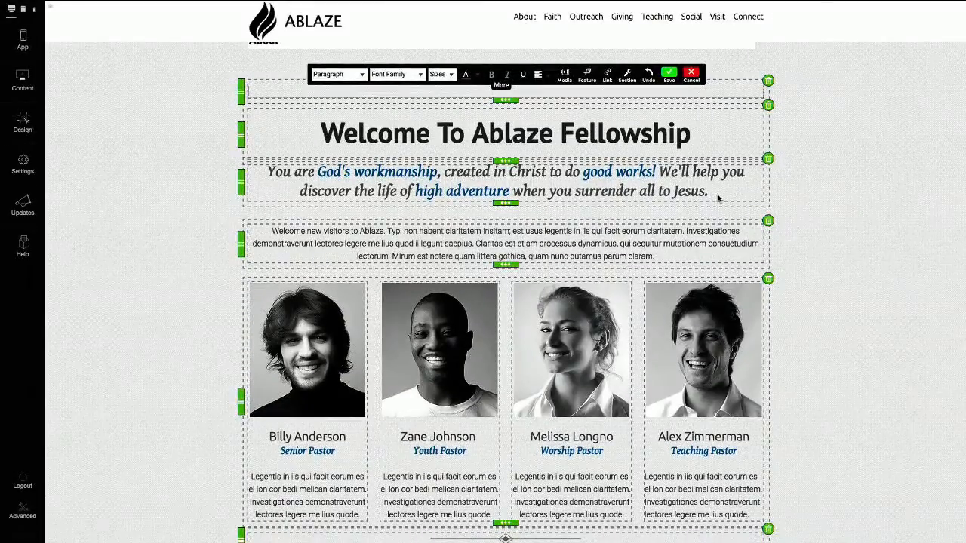
{"action": "scroll", "coordinate": [717, 200], "scroll_direction": "up", "scroll_amount": 1}
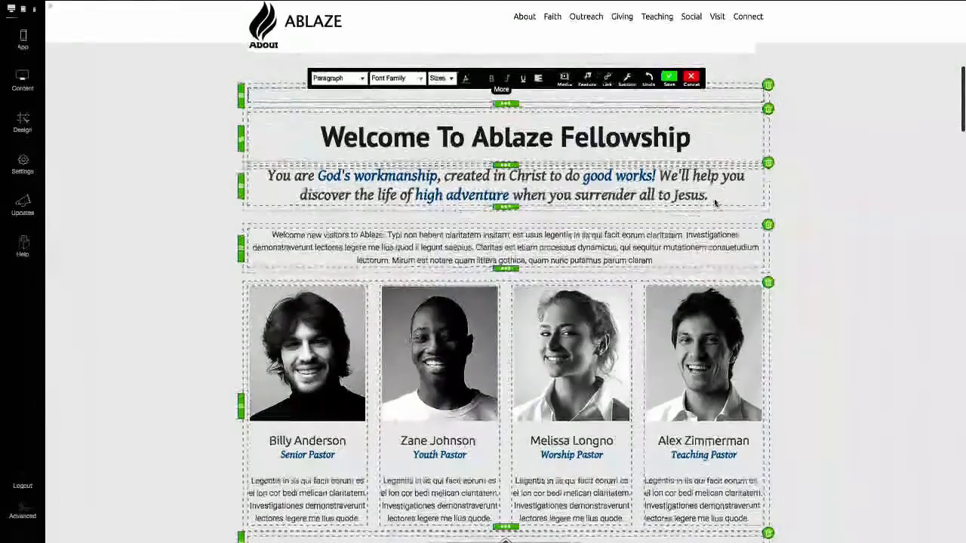
{"action": "left_click", "coordinate": [714, 200]}
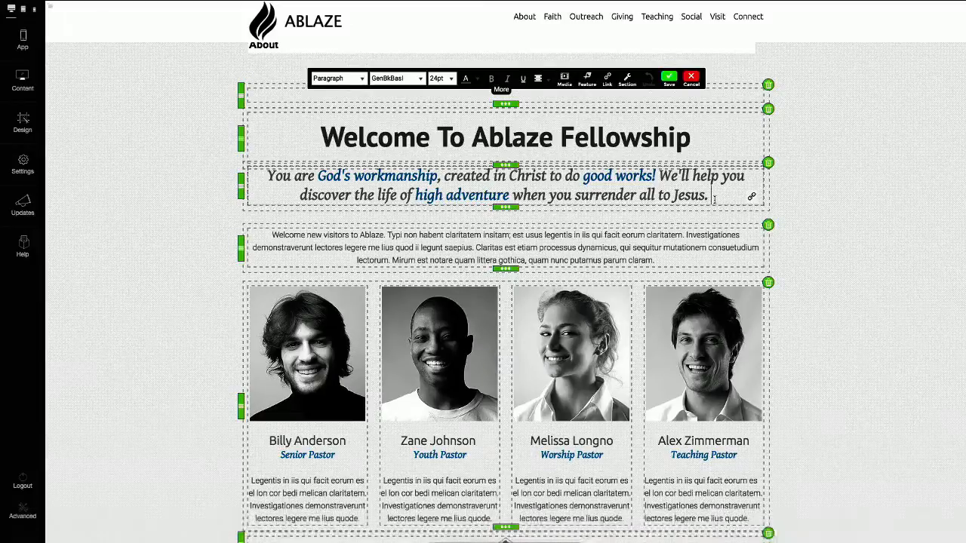
{"action": "left_click", "coordinate": [666, 256]}
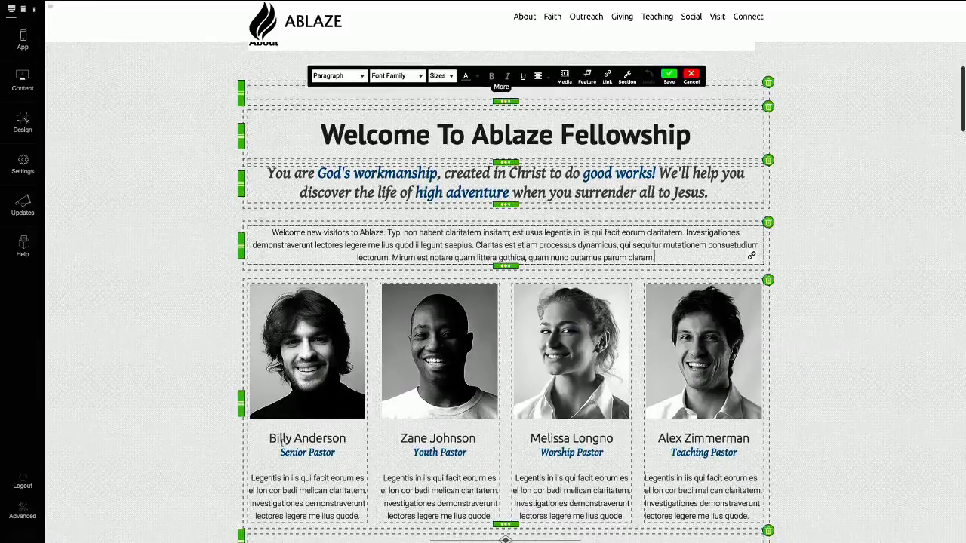
{"action": "scroll", "coordinate": [348, 440], "scroll_direction": "up", "scroll_amount": 1}
{"action": "scroll", "coordinate": [334, 427], "scroll_direction": "down", "scroll_amount": 2}
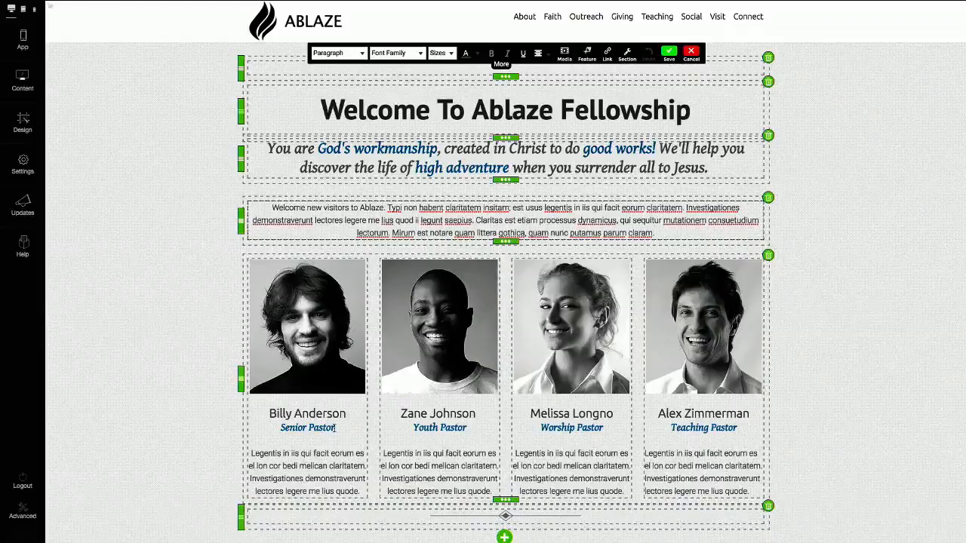
{"action": "left_click", "coordinate": [335, 427]}
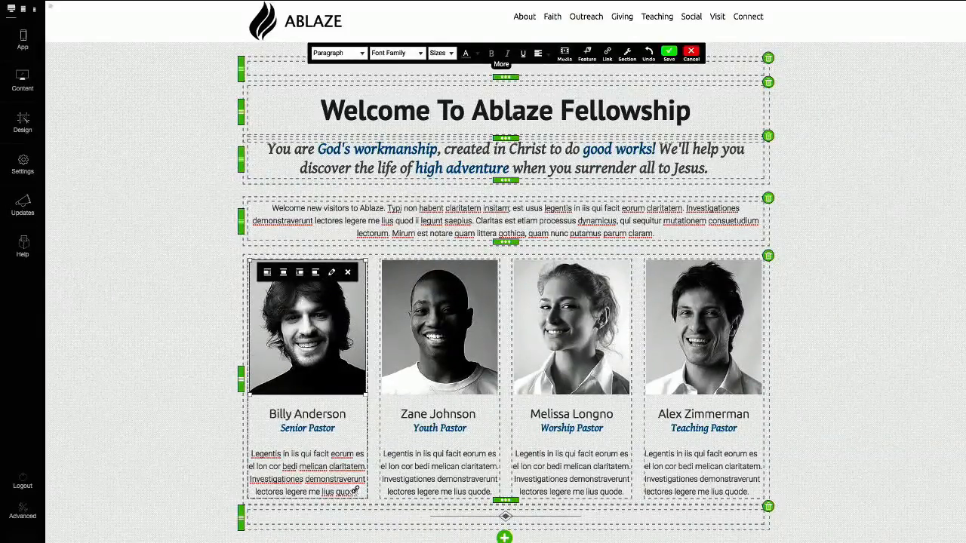
Step: Open the Senior Pastor portrait's image details and bring up the Media Library to replace the picture
{"action": "scroll", "coordinate": [339, 267], "scroll_direction": "down", "scroll_amount": 1}
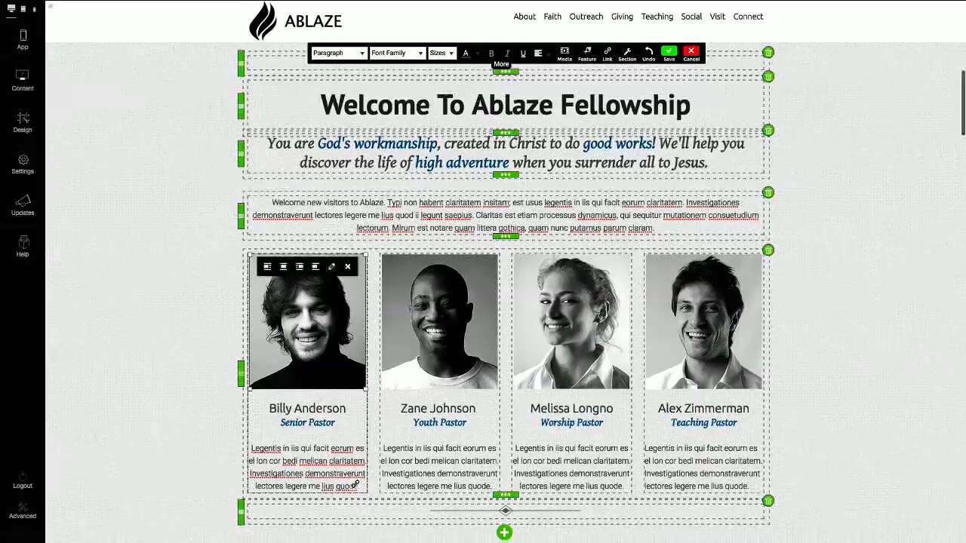
{"action": "scroll", "coordinate": [340, 267], "scroll_direction": "up", "scroll_amount": 2}
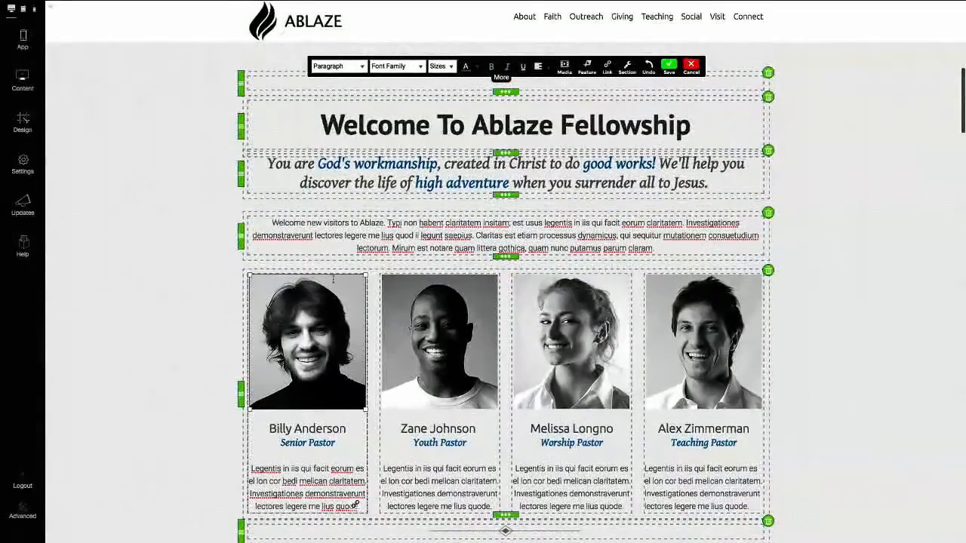
{"action": "left_click", "coordinate": [332, 288]}
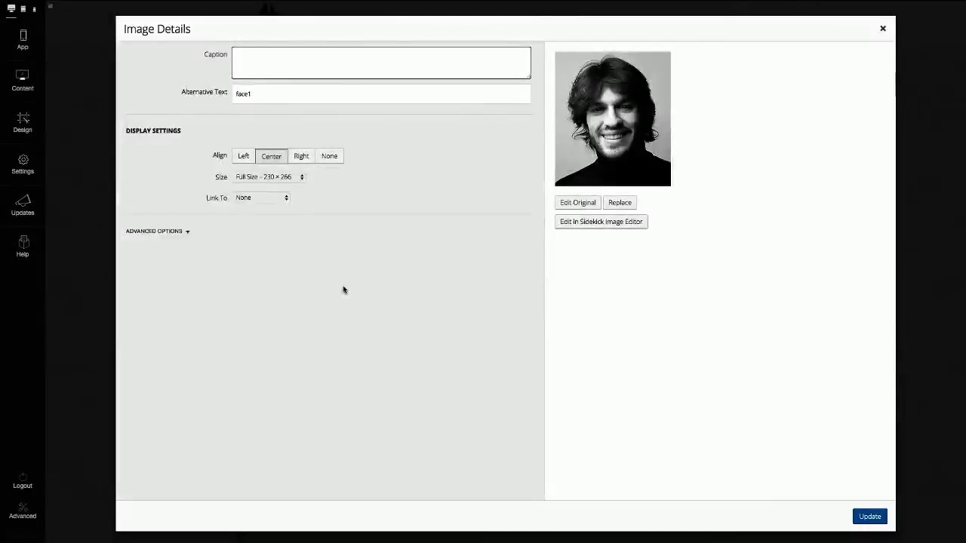
{"action": "left_click", "coordinate": [621, 203]}
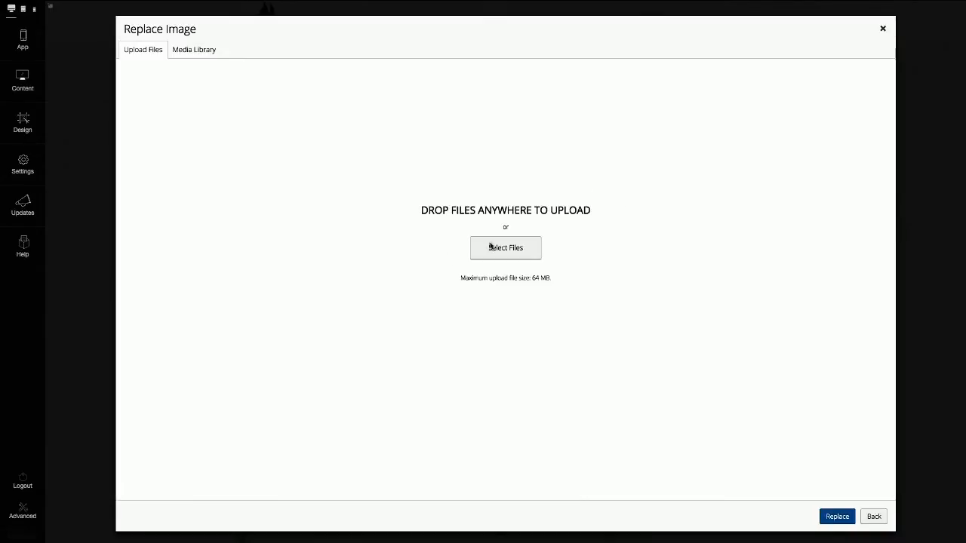
{"action": "left_click", "coordinate": [186, 56]}
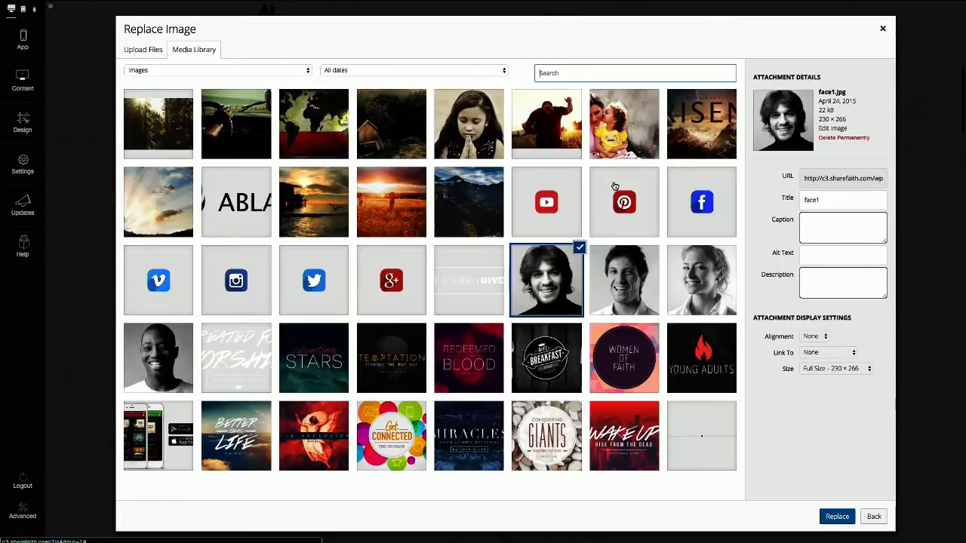
Step: Select the sunset image of the man with a raised arm in the Media Library and open it for editing
{"action": "scroll", "coordinate": [460, 258], "scroll_direction": "down", "scroll_amount": 1}
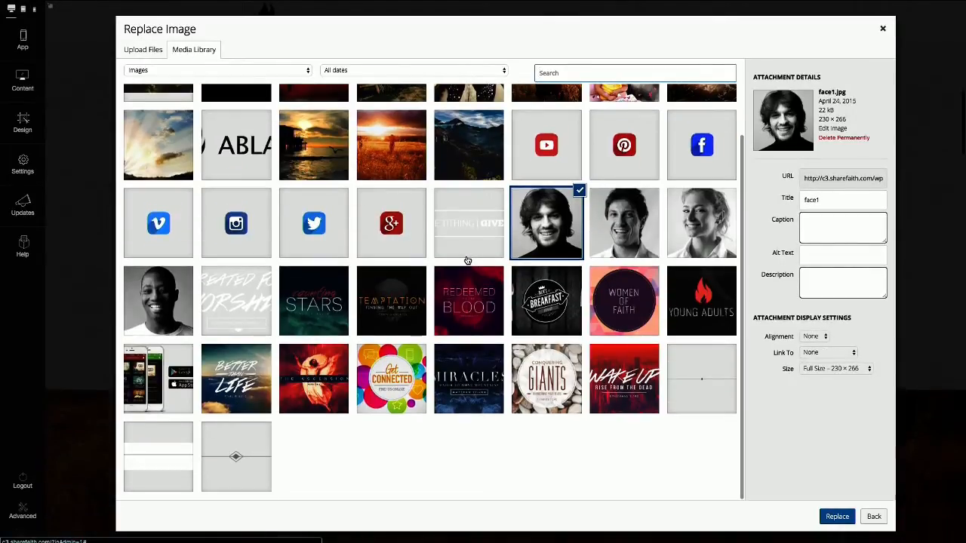
{"action": "scroll", "coordinate": [465, 259], "scroll_direction": "up", "scroll_amount": 1}
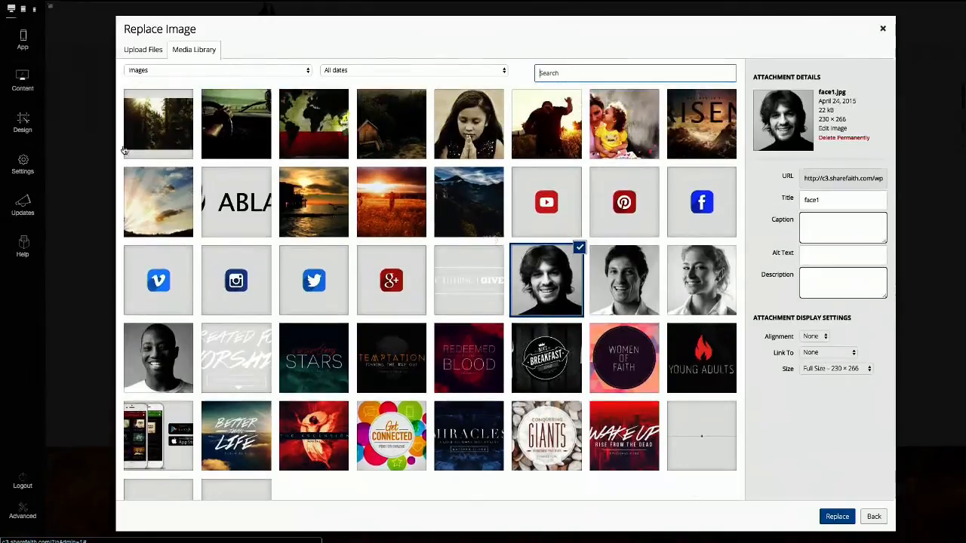
{"action": "scroll", "coordinate": [324, 130], "scroll_direction": "down", "scroll_amount": 1}
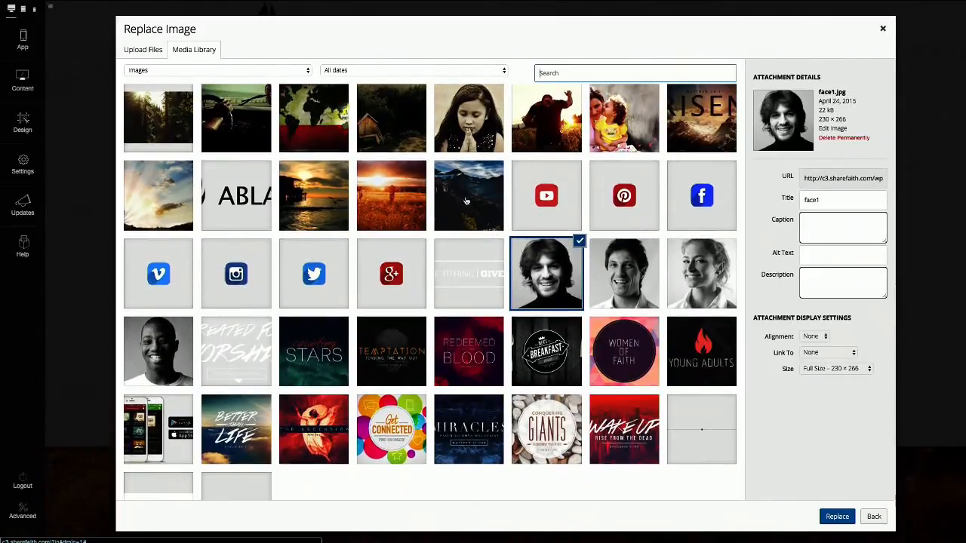
{"action": "left_click", "coordinate": [557, 132]}
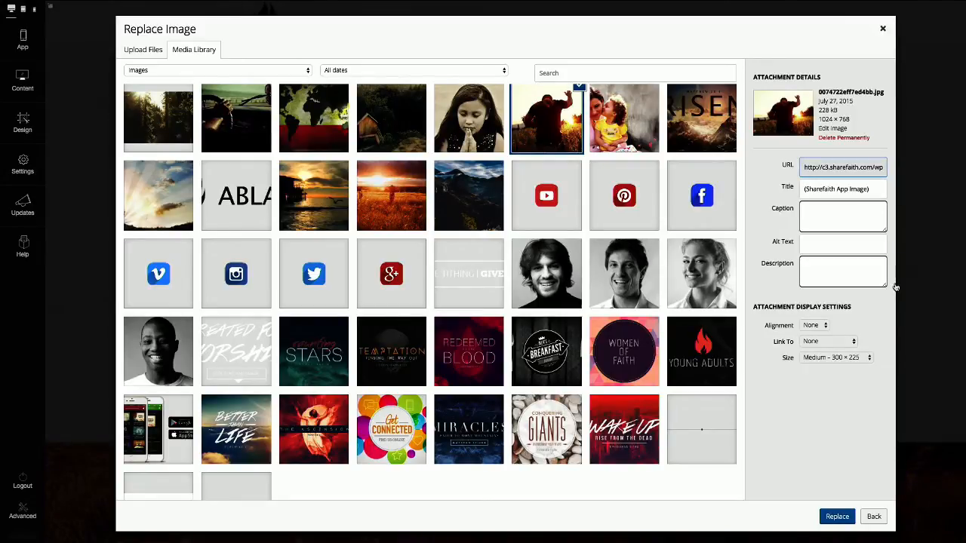
{"action": "left_click", "coordinate": [830, 128]}
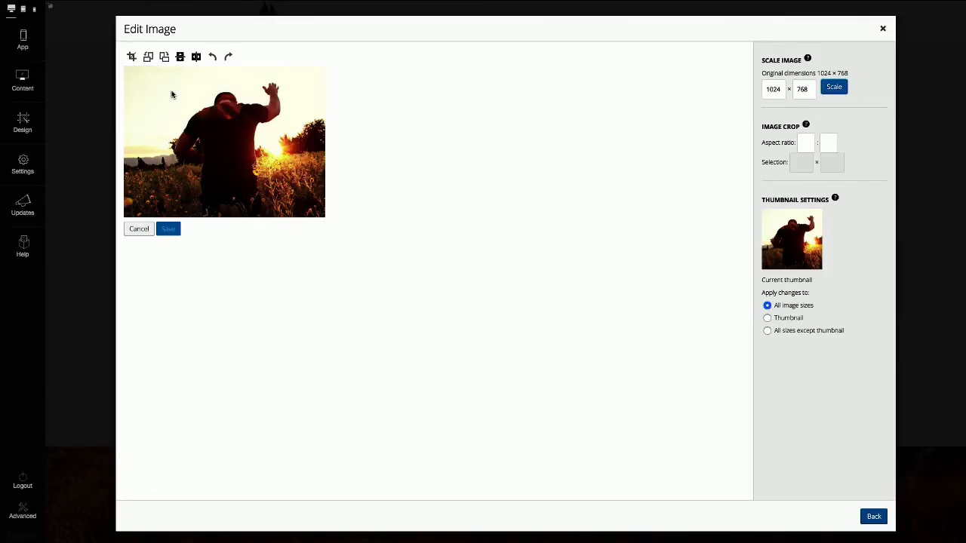
Step: Crop the sunset image around the man to about 714 × 760 and save the edited image
{"action": "left_click_drag", "start_coordinate": [154, 68], "coordinate": [295, 220]}
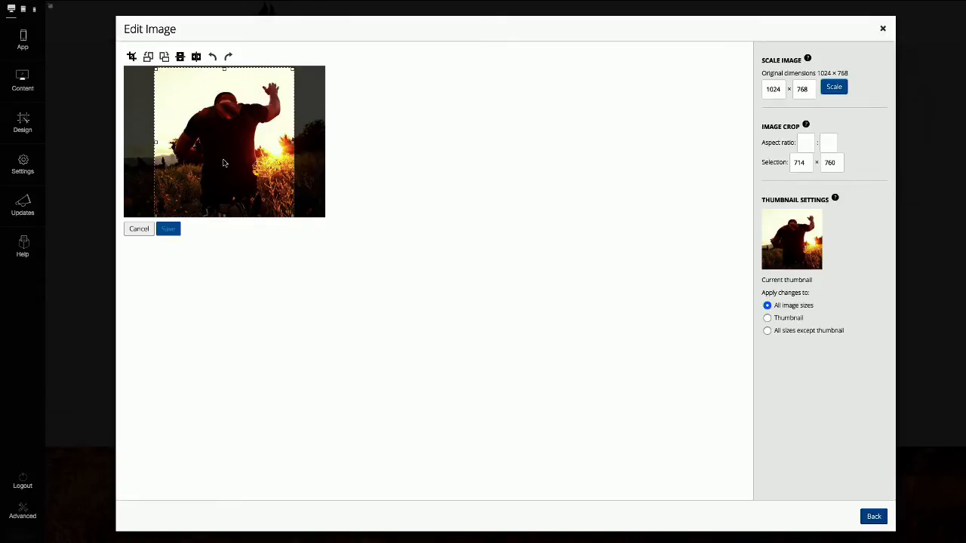
{"action": "left_click", "coordinate": [131, 58]}
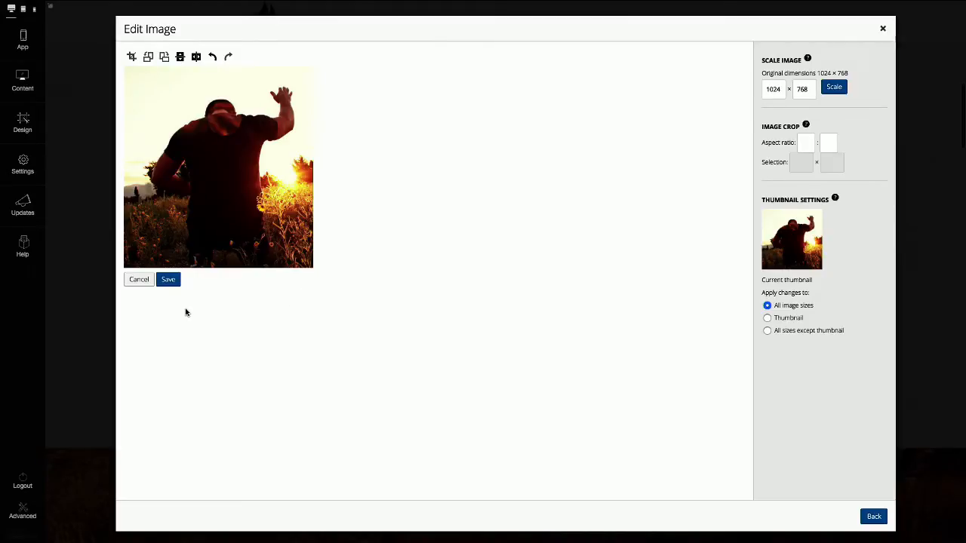
{"action": "left_click", "coordinate": [167, 279]}
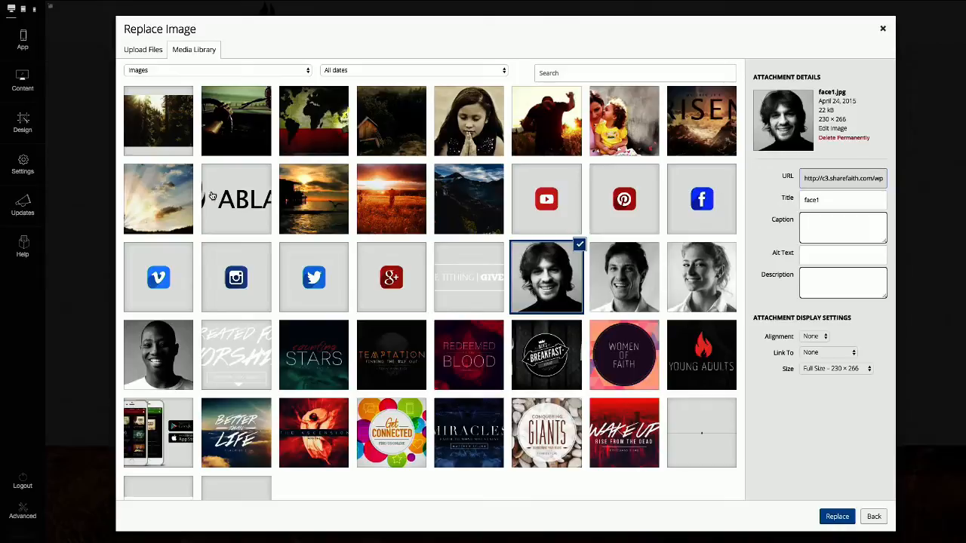
Step: Replace the Senior Pastor's portrait with the cropped sunset image and deselect it on the page
{"action": "left_click", "coordinate": [573, 114]}
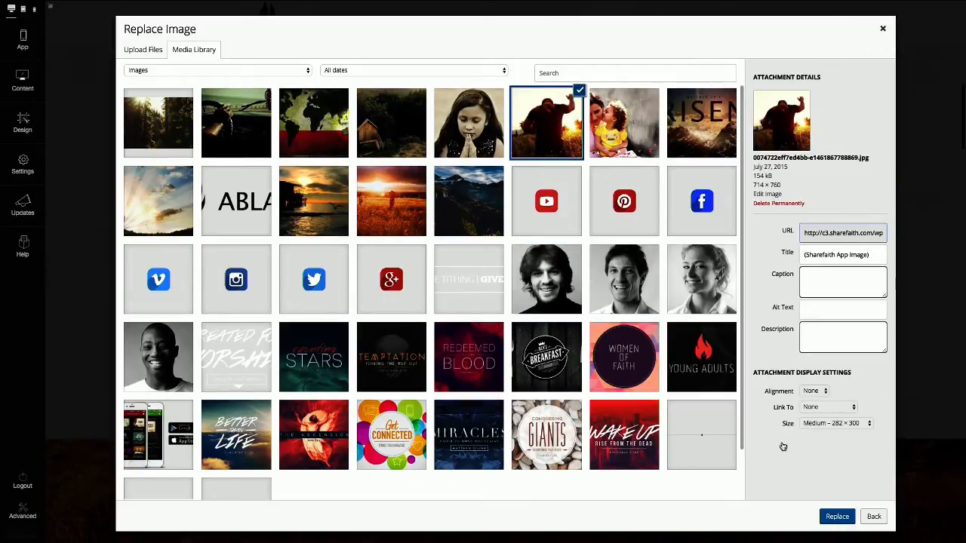
{"action": "left_click", "coordinate": [837, 517]}
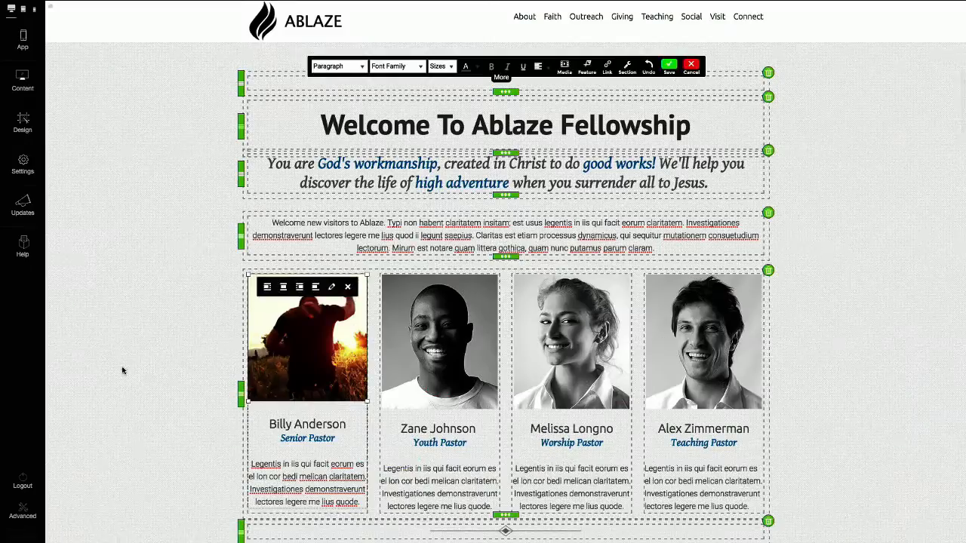
{"action": "left_click", "coordinate": [222, 351]}
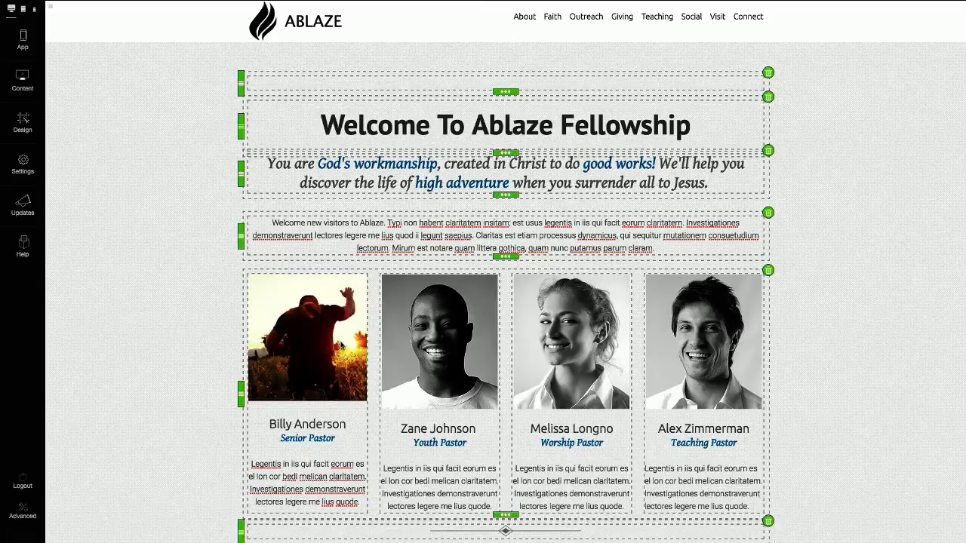
Step: Open the site design options, collapse the Sharefaith Banners group and expand the Theme Settings
{"action": "scroll", "coordinate": [335, 318], "scroll_direction": "down", "scroll_amount": 4}
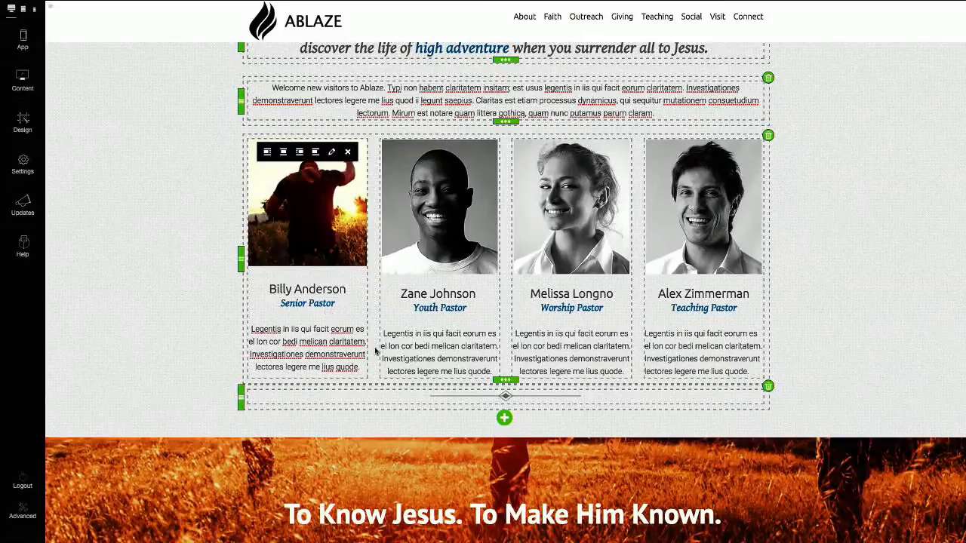
{"action": "scroll", "coordinate": [99, 261], "scroll_direction": "up", "scroll_amount": 1}
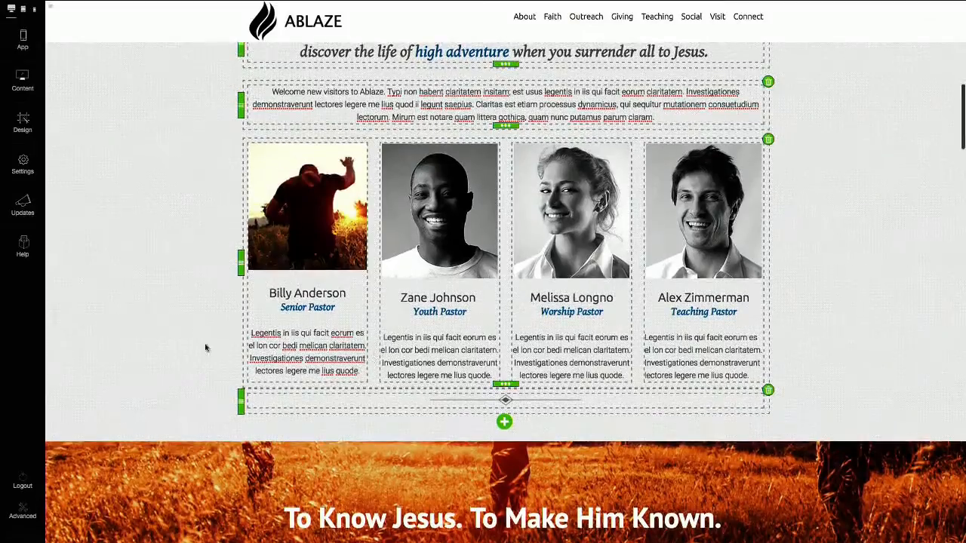
{"action": "left_click", "coordinate": [24, 128]}
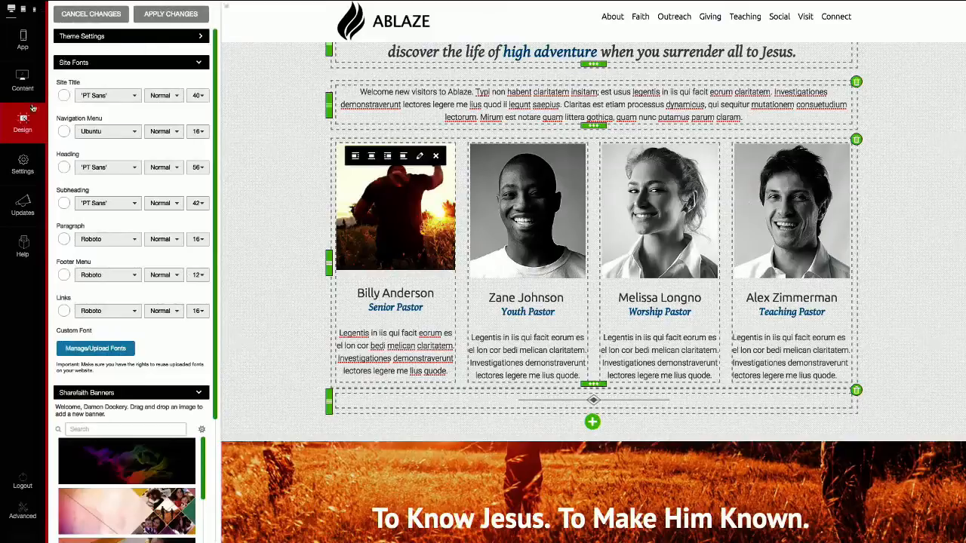
{"action": "scroll", "coordinate": [157, 277], "scroll_direction": "down", "scroll_amount": 5}
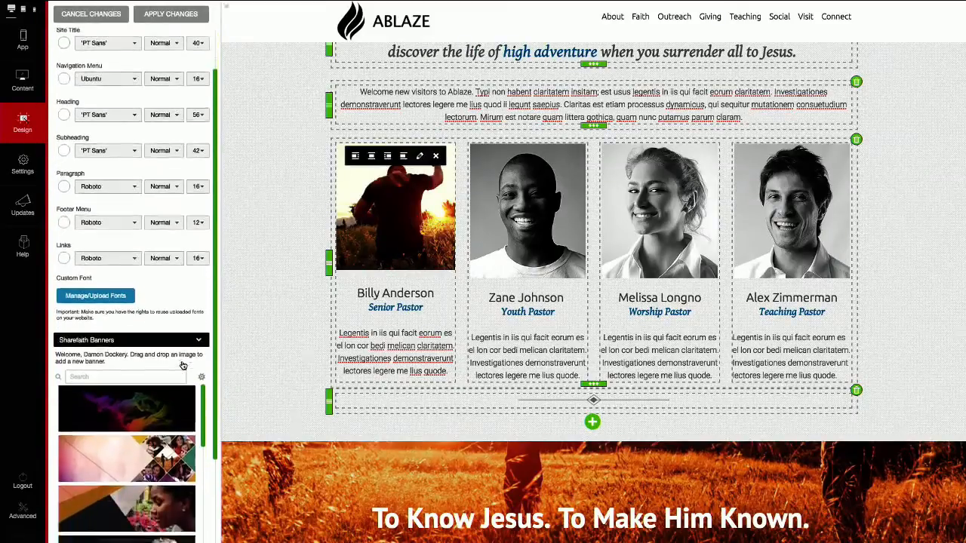
{"action": "left_click", "coordinate": [187, 229]}
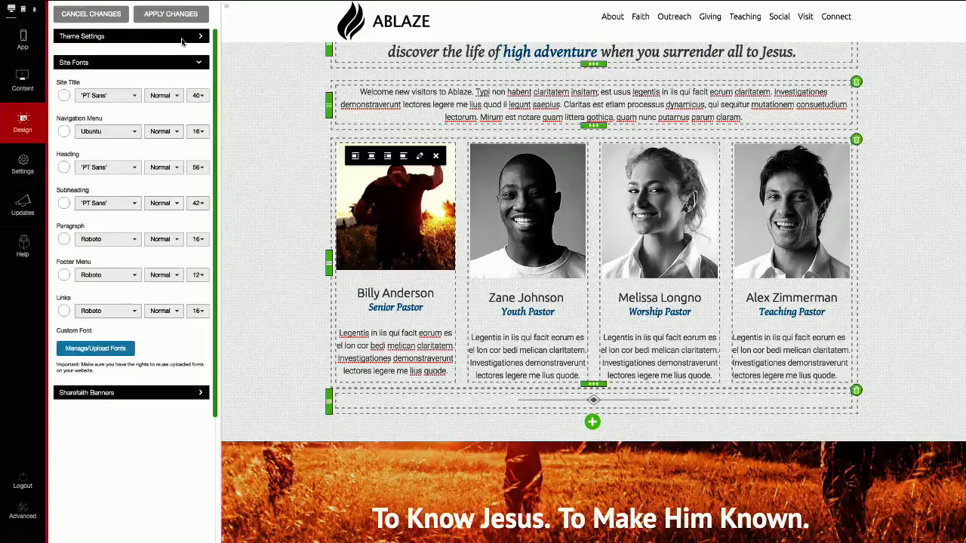
{"action": "left_click", "coordinate": [179, 38]}
Step: Examine the site background designs, alignment choices and textures alongside the page's mission section
{"action": "scroll", "coordinate": [141, 91], "scroll_direction": "down", "scroll_amount": 1}
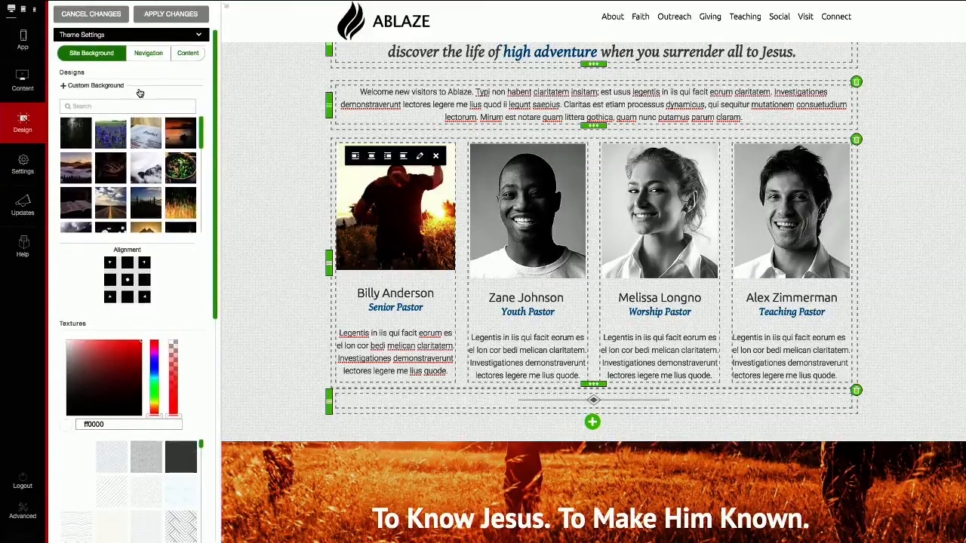
{"action": "scroll", "coordinate": [605, 309], "scroll_direction": "down", "scroll_amount": 5}
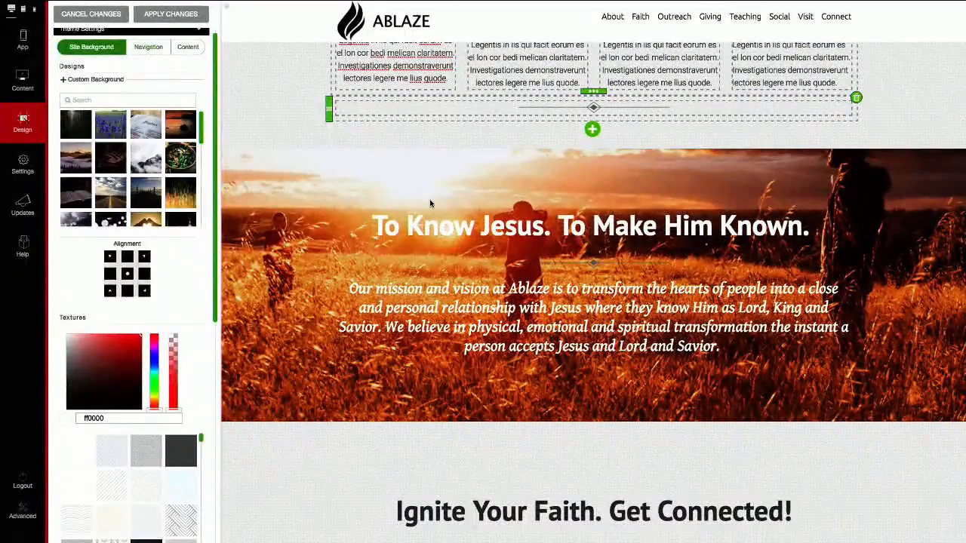
{"action": "scroll", "coordinate": [363, 198], "scroll_direction": "up", "scroll_amount": 1}
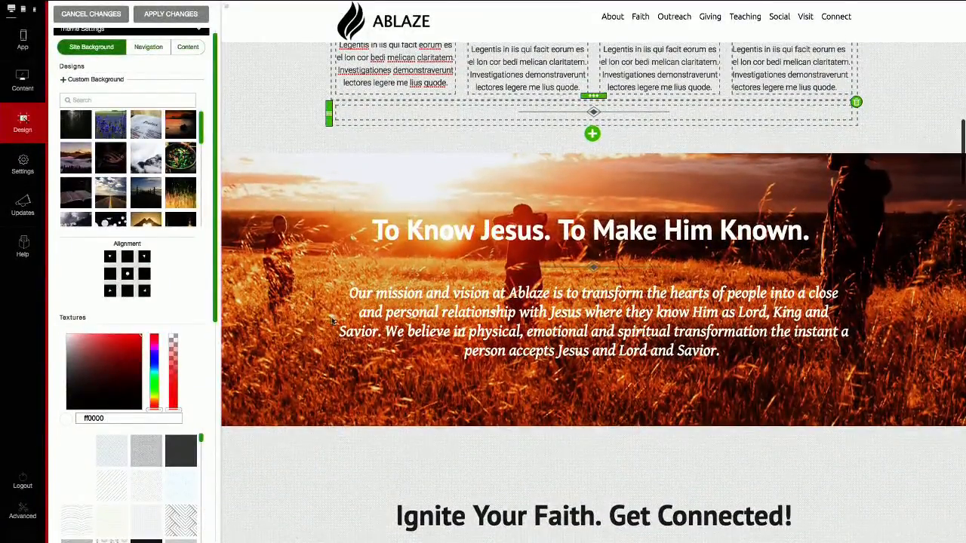
{"action": "scroll", "coordinate": [102, 154], "scroll_direction": "up", "scroll_amount": 1}
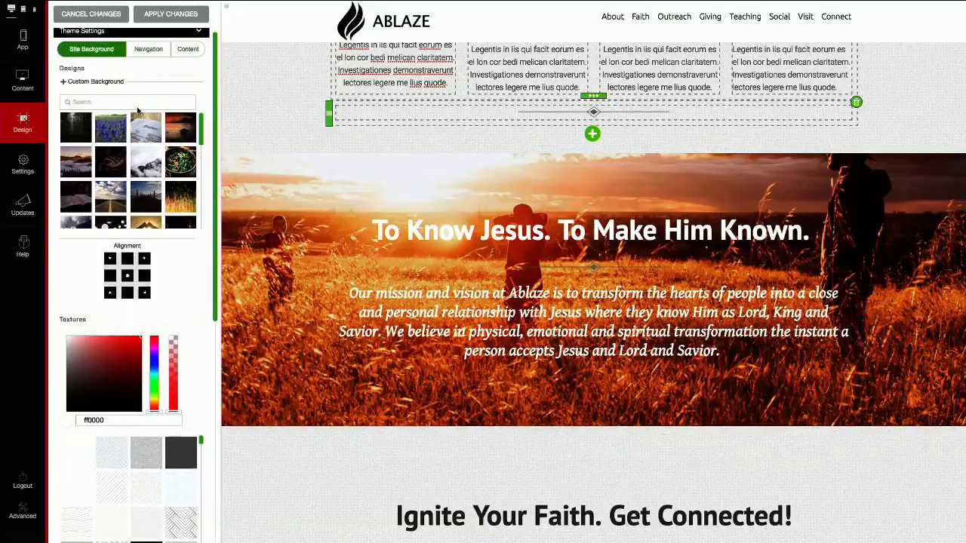
{"action": "scroll", "coordinate": [120, 151], "scroll_direction": "down", "scroll_amount": 1}
{"action": "scroll", "coordinate": [128, 151], "scroll_direction": "up", "scroll_amount": 1}
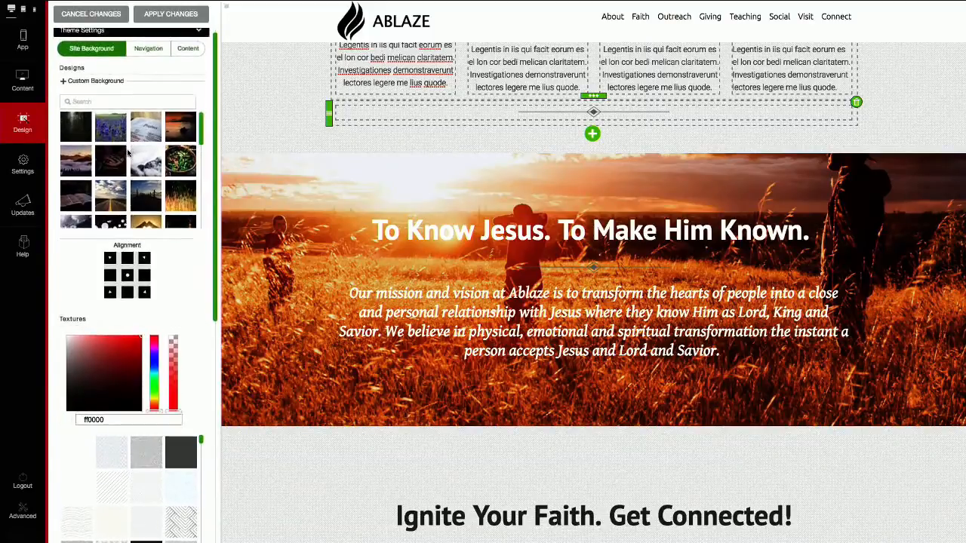
{"action": "scroll", "coordinate": [126, 148], "scroll_direction": "up", "scroll_amount": 1}
{"action": "scroll", "coordinate": [128, 147], "scroll_direction": "up", "scroll_amount": 1}
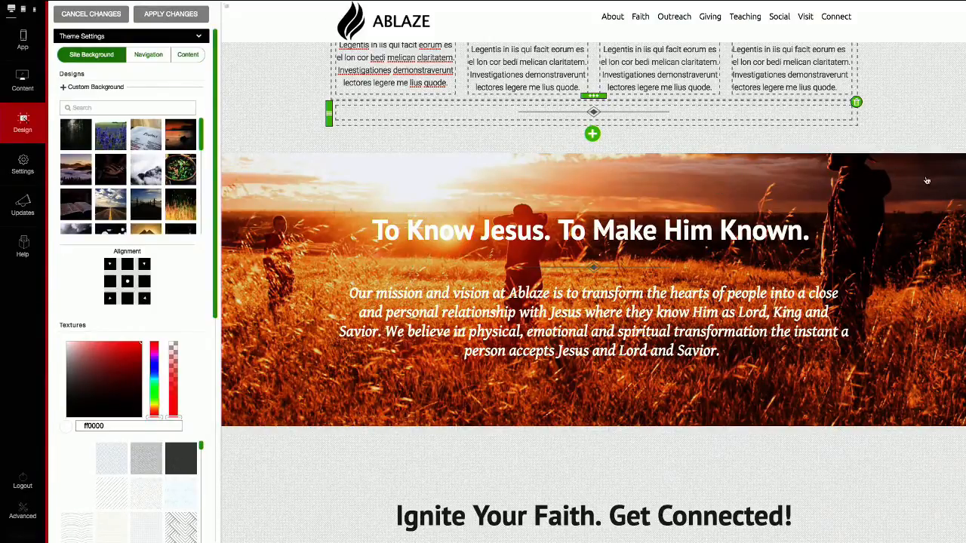
Step: Return to the "Welcome To Ablaze Fellowship" section and save its edits
{"action": "scroll", "coordinate": [698, 146], "scroll_direction": "up", "scroll_amount": 5}
{"action": "scroll", "coordinate": [698, 146], "scroll_direction": "up", "scroll_amount": 1}
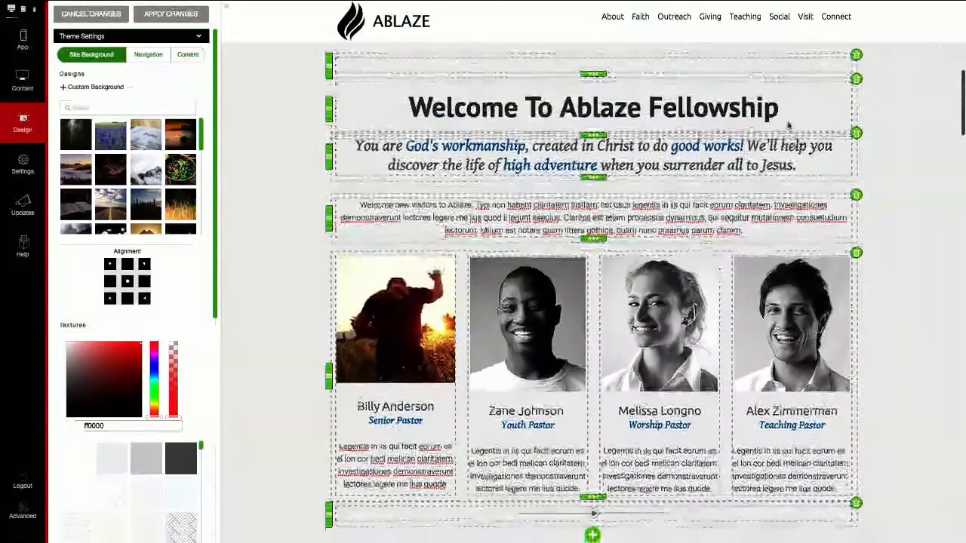
{"action": "left_click", "coordinate": [839, 125]}
{"action": "left_click", "coordinate": [757, 52]}
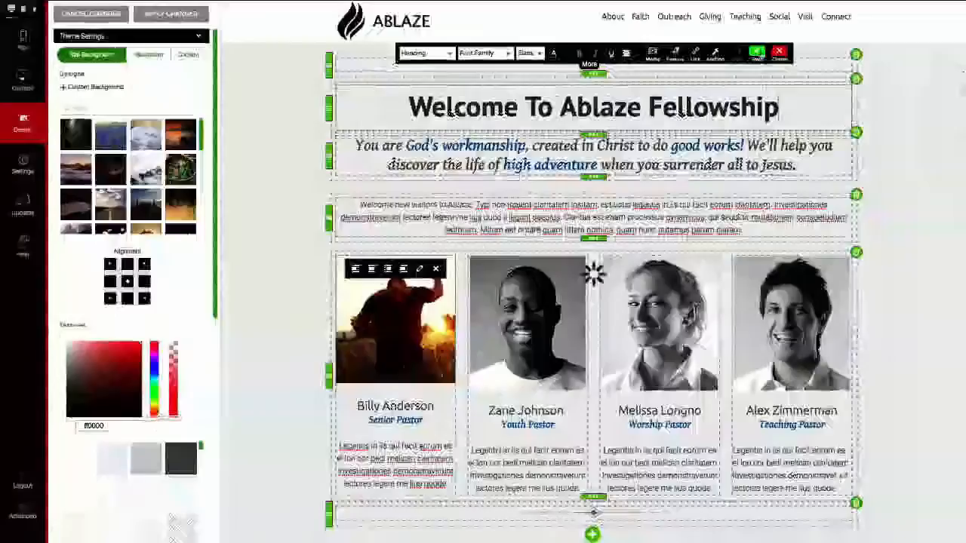
Step: Check the background options for the "To Know Jesus. To Make Him Known." section and close them without changes
{"action": "scroll", "coordinate": [859, 298], "scroll_direction": "down", "scroll_amount": 4}
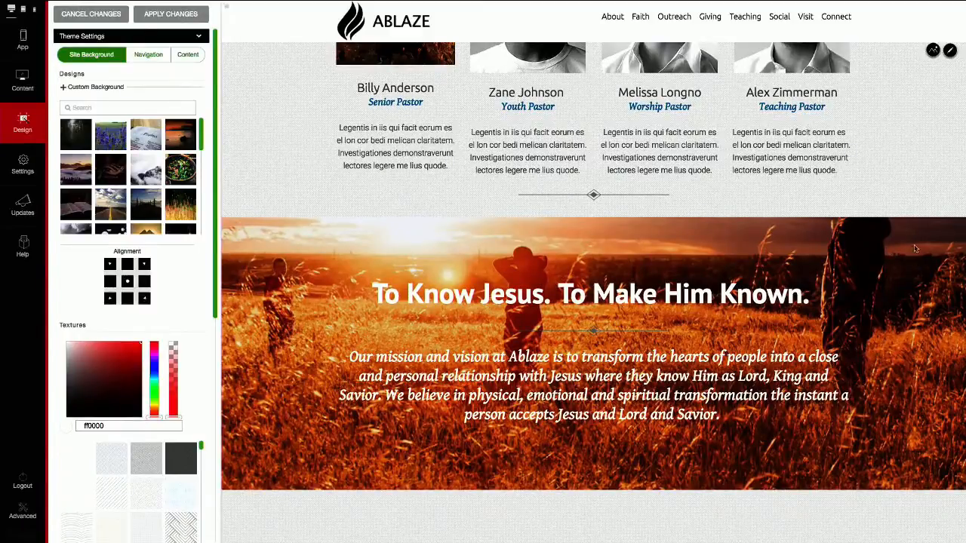
{"action": "mouse_move", "coordinate": [926, 247]}
{"action": "left_click", "coordinate": [933, 227]}
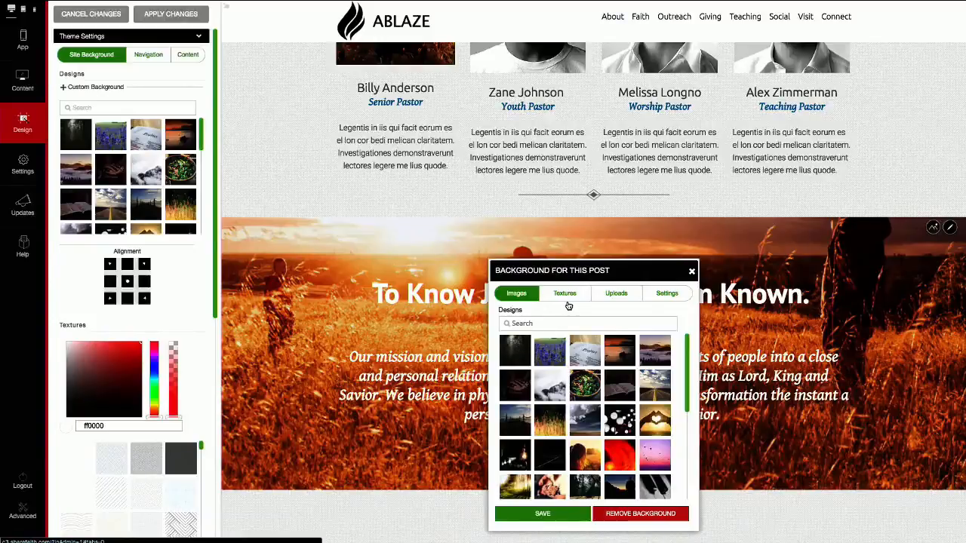
{"action": "left_click", "coordinate": [691, 271]}
Step: Edit the "Welcome To Ablaze Fellowship" section, recolor the "Senior Pastor" title orange (e6970e) and select the color's hex code
{"action": "scroll", "coordinate": [710, 318], "scroll_direction": "up", "scroll_amount": 5}
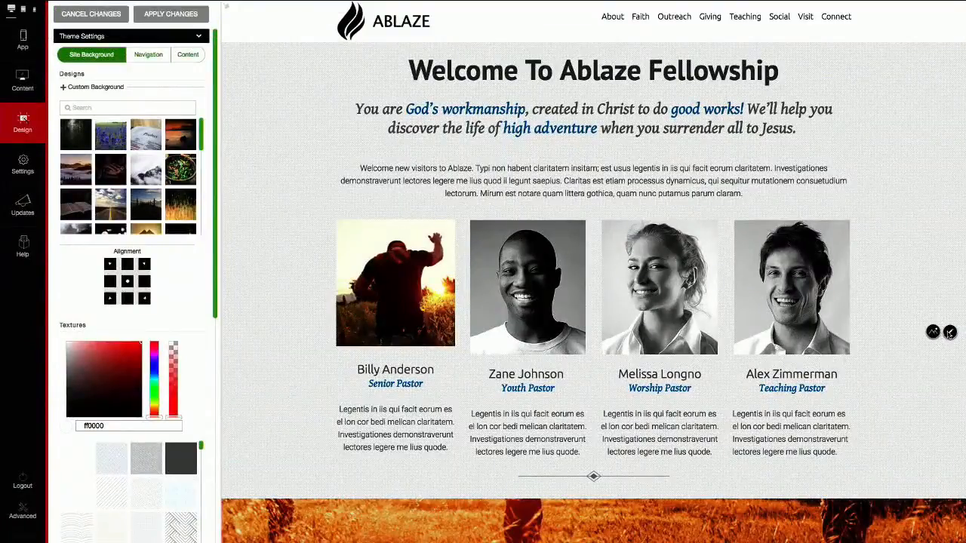
{"action": "left_click", "coordinate": [949, 334]}
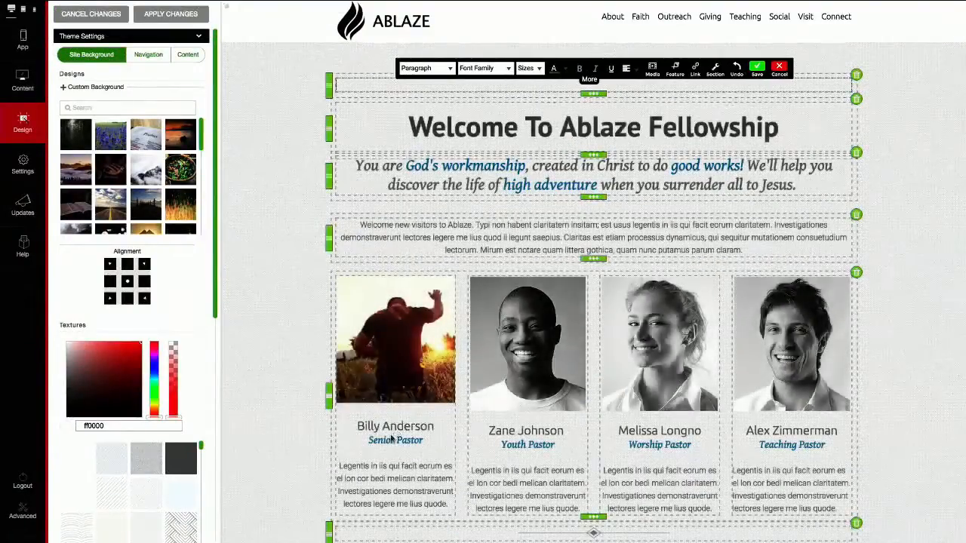
{"action": "left_click", "coordinate": [498, 436]}
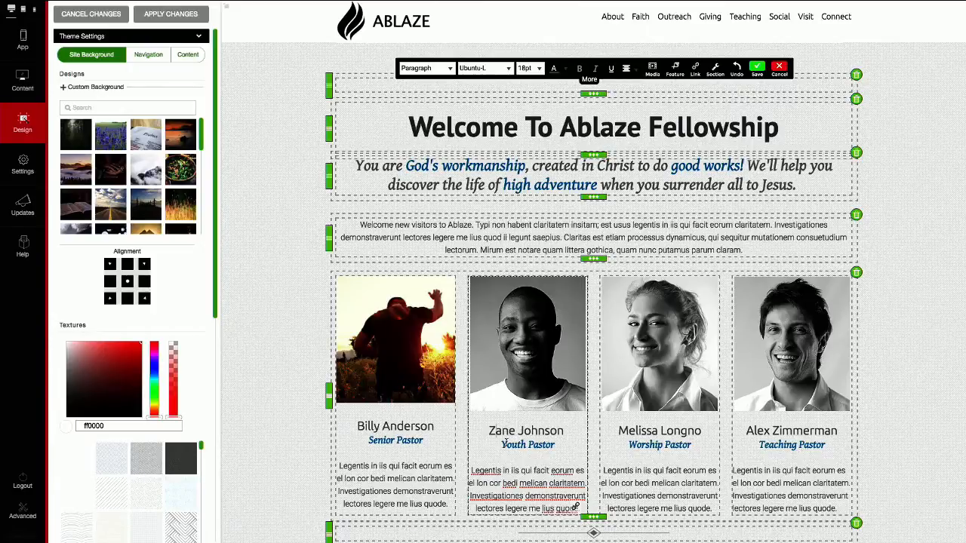
{"action": "scroll", "coordinate": [503, 444], "scroll_direction": "down", "scroll_amount": 1}
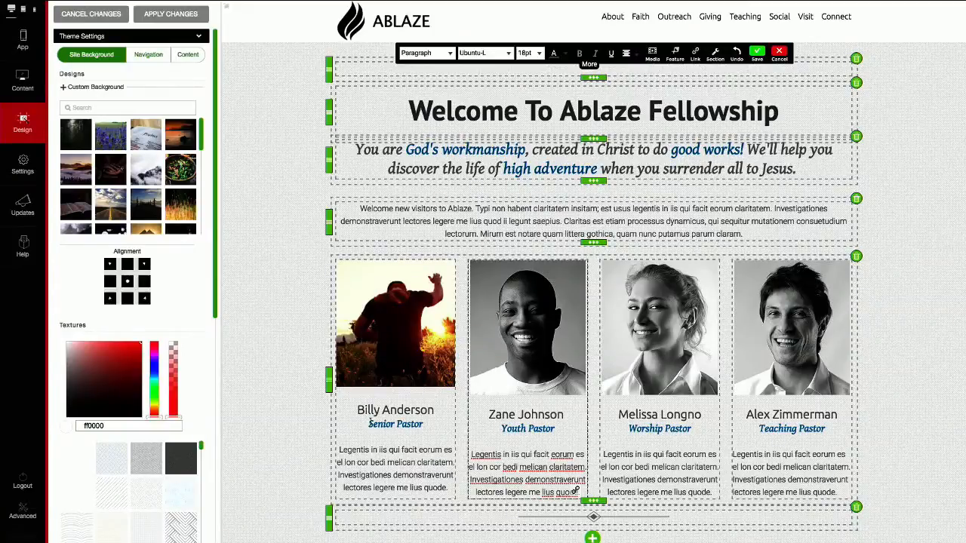
{"action": "left_click_drag", "start_coordinate": [370, 424], "coordinate": [422, 424]}
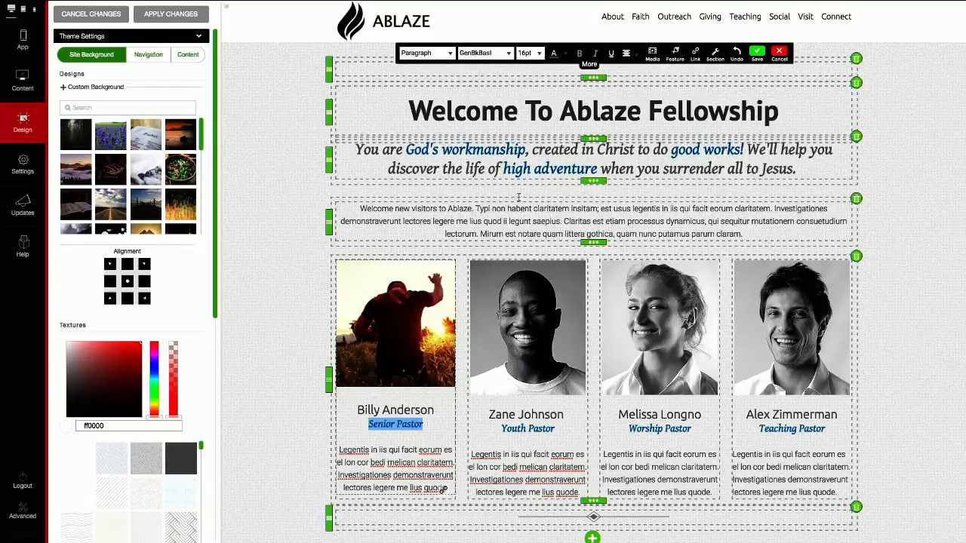
{"action": "left_click", "coordinate": [563, 57]}
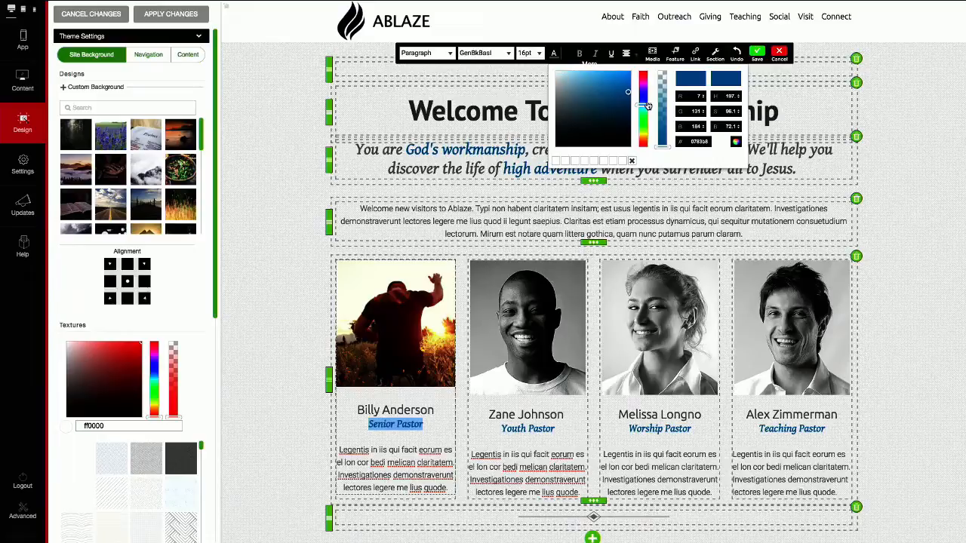
{"action": "left_click_drag", "start_coordinate": [647, 108], "coordinate": [644, 140]}
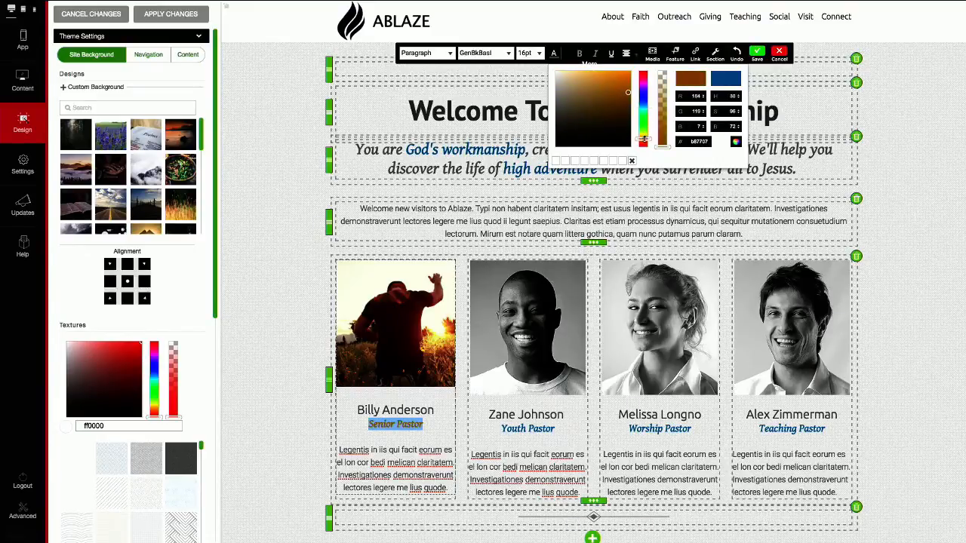
{"action": "left_click", "coordinate": [626, 79]}
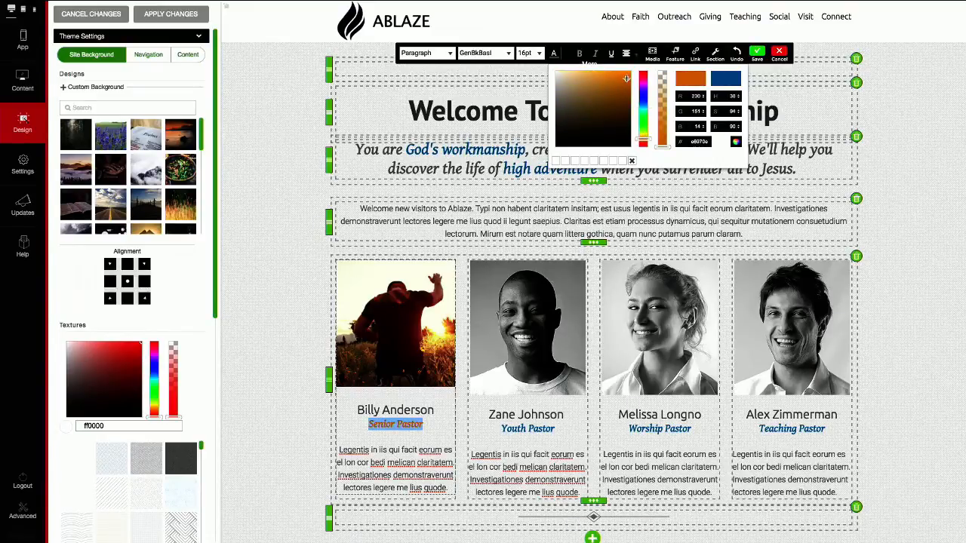
{"action": "double_click", "coordinate": [694, 142]}
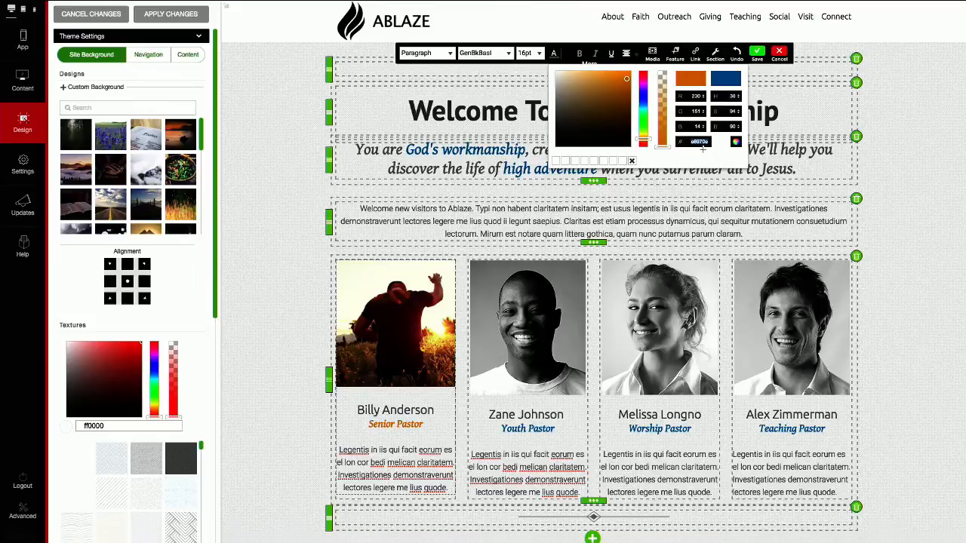
{"action": "scroll", "coordinate": [703, 149], "scroll_direction": "down", "scroll_amount": 1}
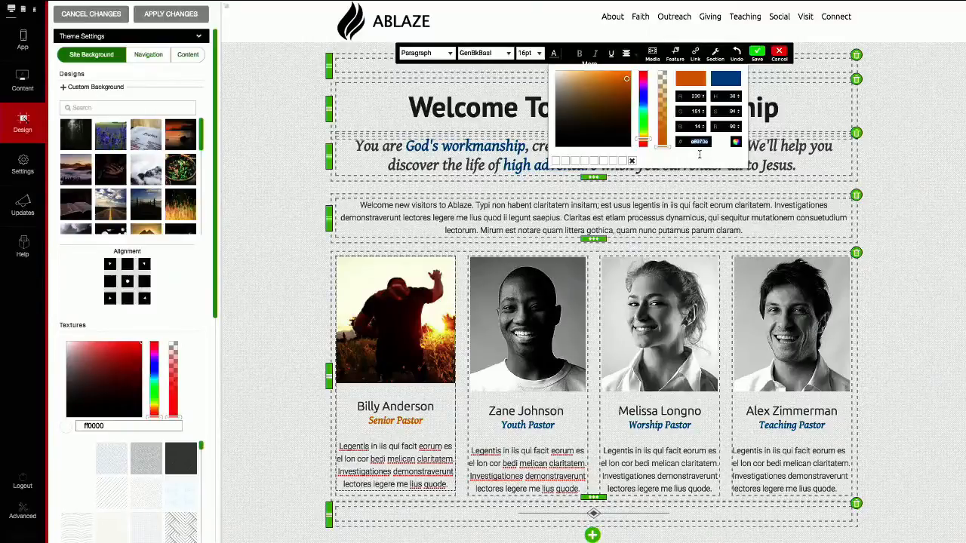
{"action": "scroll", "coordinate": [434, 424], "scroll_direction": "up", "scroll_amount": 1}
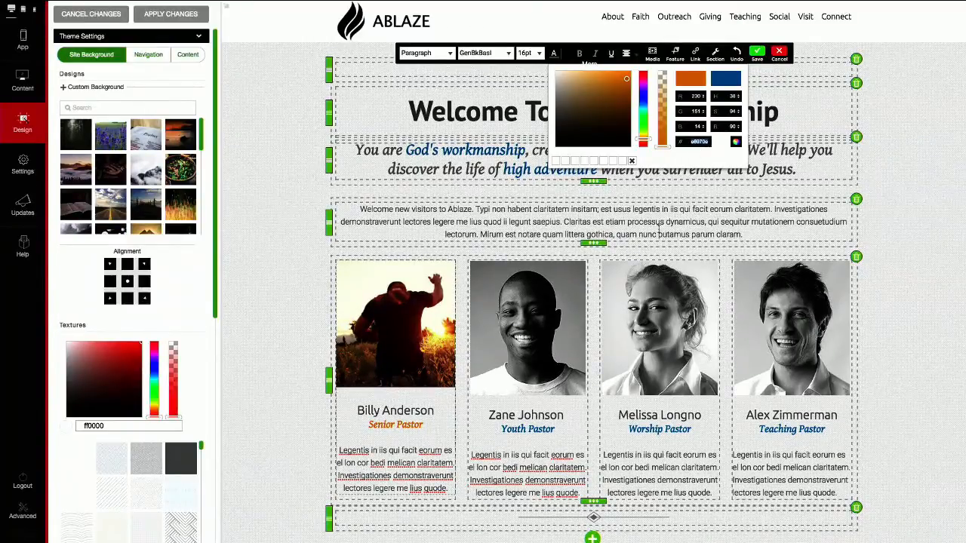
Step: Recolor the "Youth Pastor" and "Worship Pastor" titles with the stored orange swatch
{"action": "left_click", "coordinate": [500, 429]}
{"action": "left_click_drag", "start_coordinate": [499, 430], "coordinate": [556, 428]}
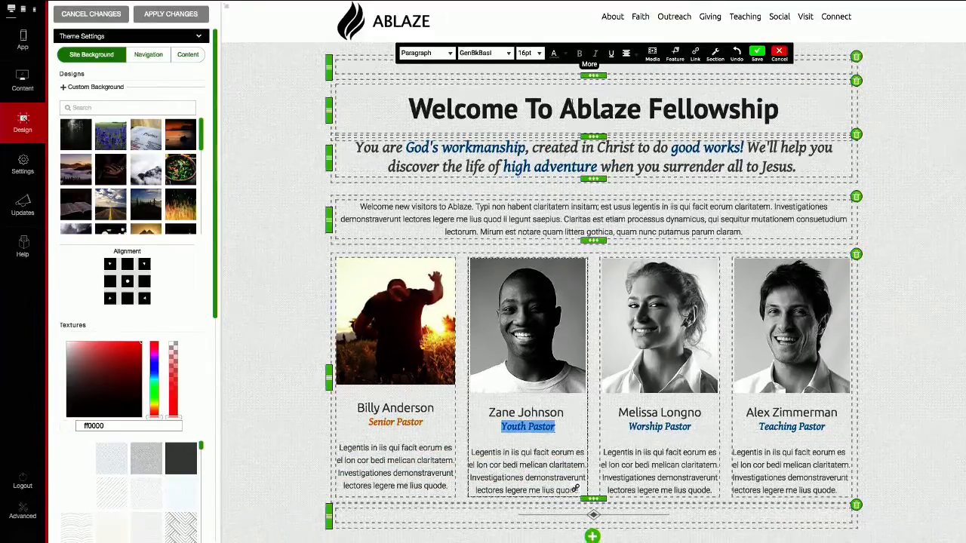
{"action": "left_click", "coordinate": [565, 54]}
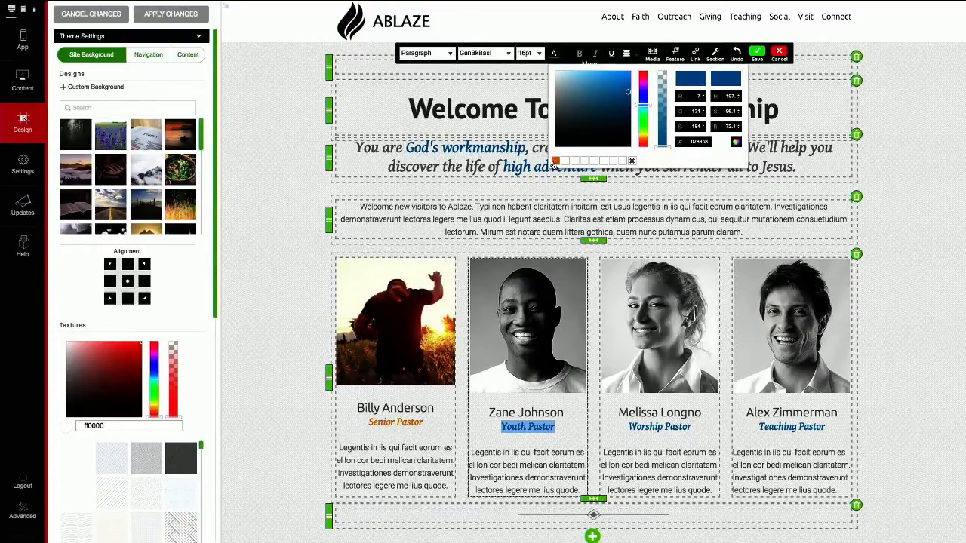
{"action": "left_click", "coordinate": [555, 164]}
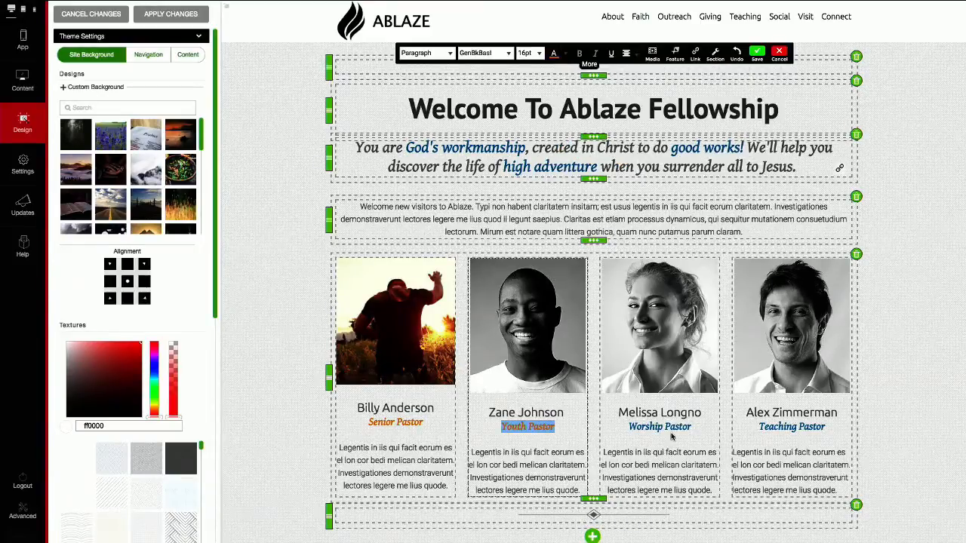
{"action": "left_click_drag", "start_coordinate": [629, 426], "coordinate": [689, 427]}
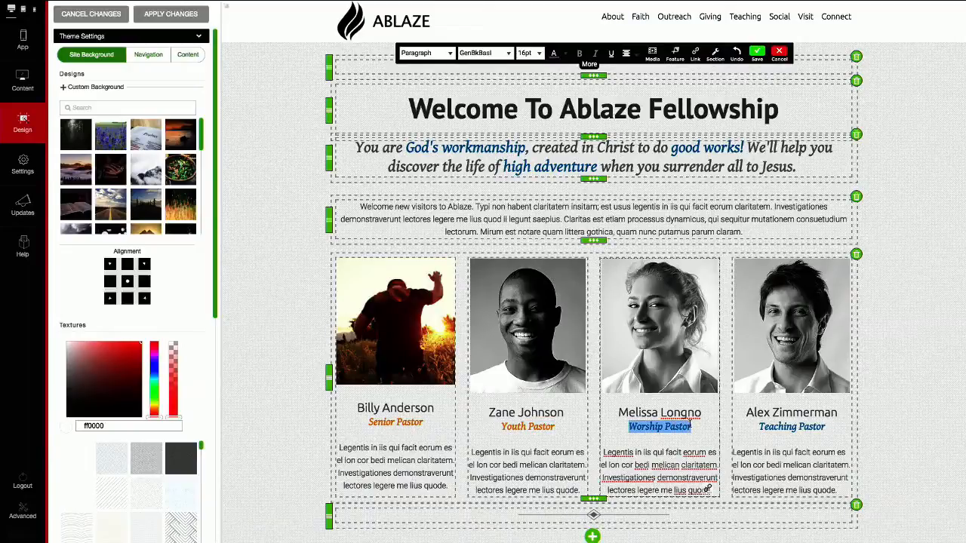
{"action": "left_click", "coordinate": [554, 53]}
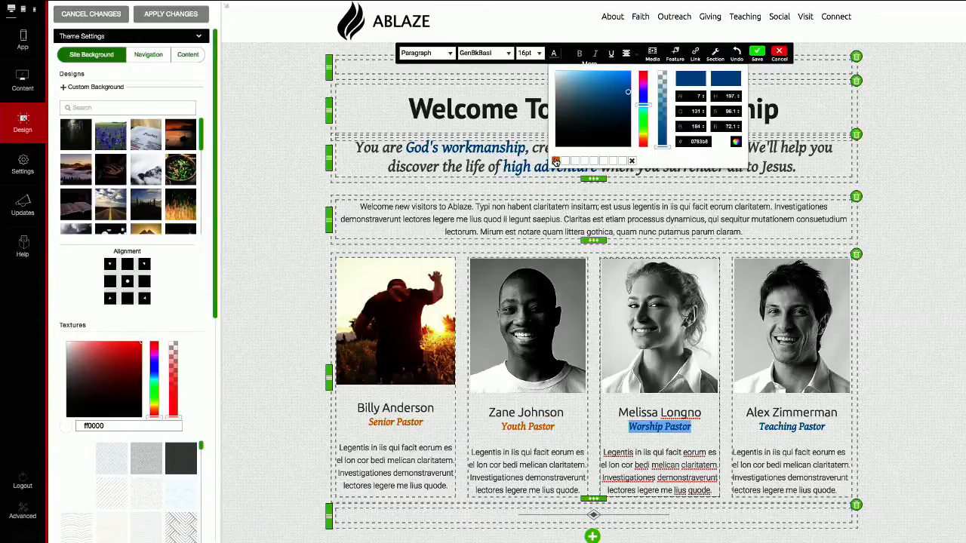
{"action": "left_click", "coordinate": [555, 163]}
Step: Recolor the "Teaching Pastor" title with the stored orange swatch and save the welcome section
{"action": "left_click_drag", "start_coordinate": [759, 426], "coordinate": [826, 427]}
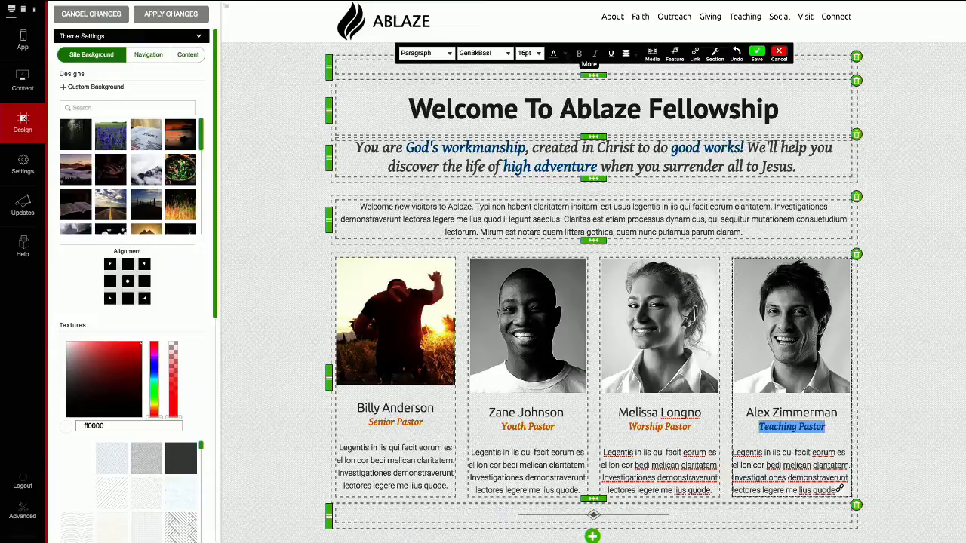
{"action": "left_click", "coordinate": [554, 53]}
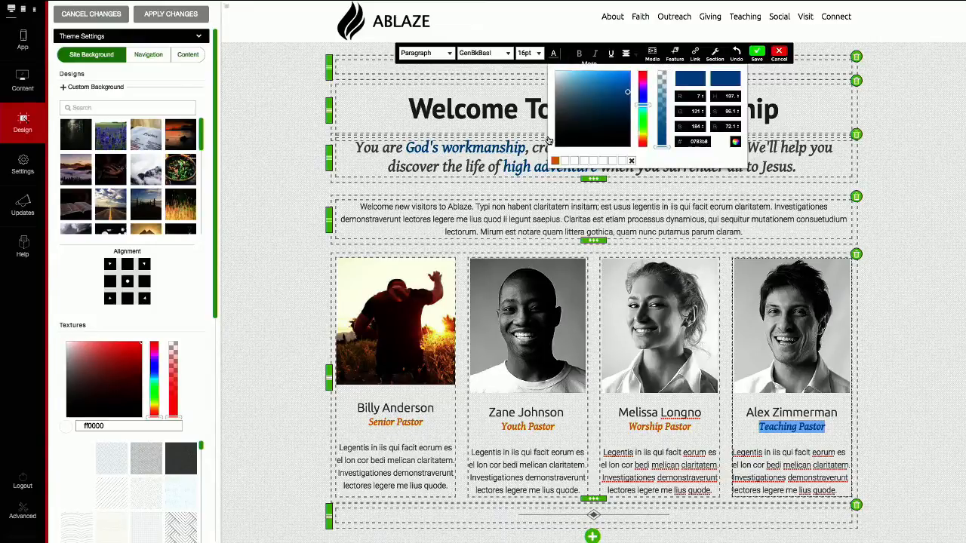
{"action": "left_click", "coordinate": [556, 164]}
{"action": "left_click", "coordinate": [723, 450]}
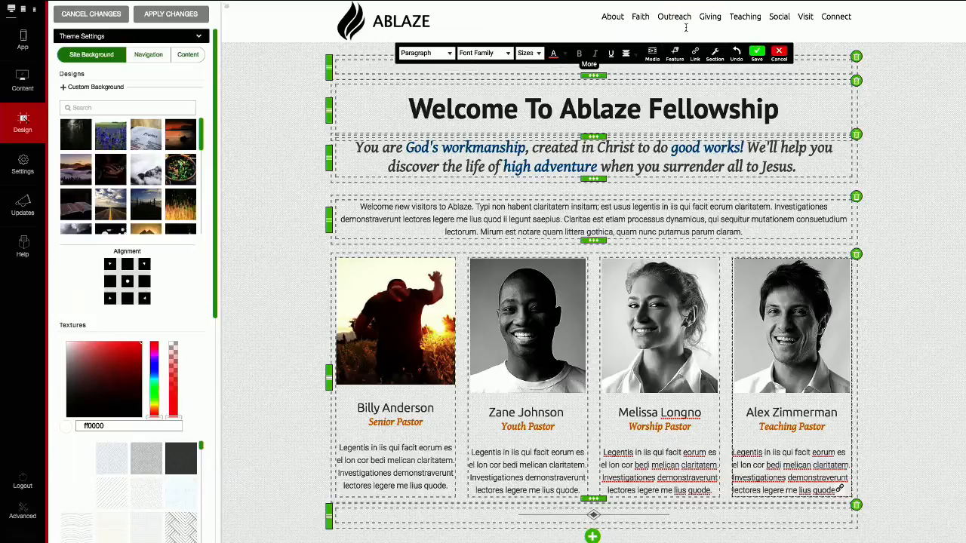
{"action": "left_click", "coordinate": [759, 53]}
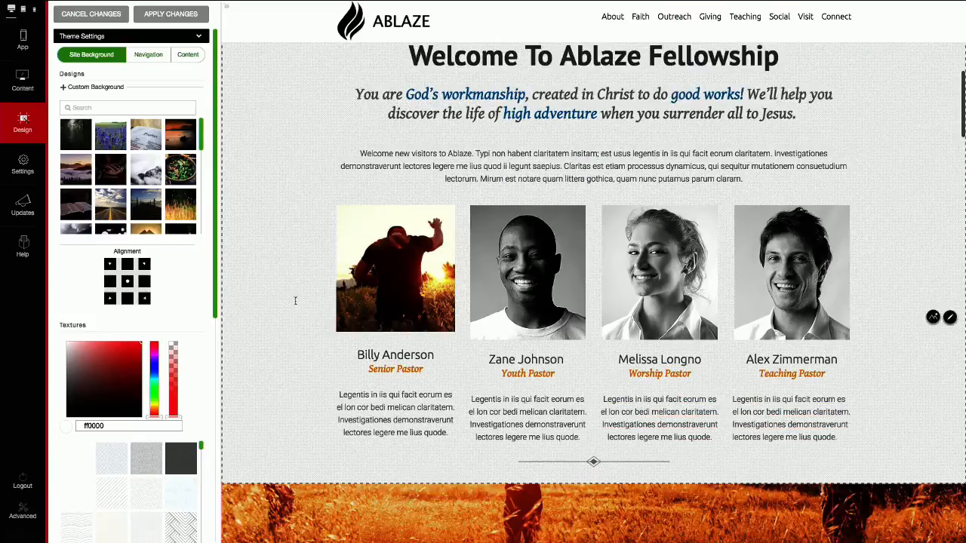
Step: Examine how the mission section's sunset background moves against its text while passing through the page
{"action": "scroll", "coordinate": [295, 300], "scroll_direction": "down", "scroll_amount": 5}
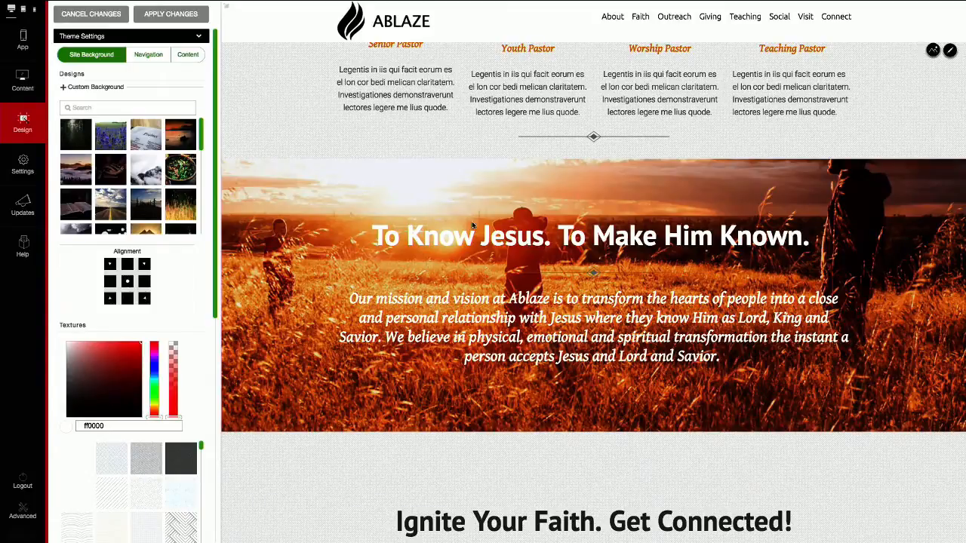
{"action": "scroll", "coordinate": [471, 221], "scroll_direction": "down", "scroll_amount": 3}
{"action": "scroll", "coordinate": [472, 221], "scroll_direction": "up", "scroll_amount": 3}
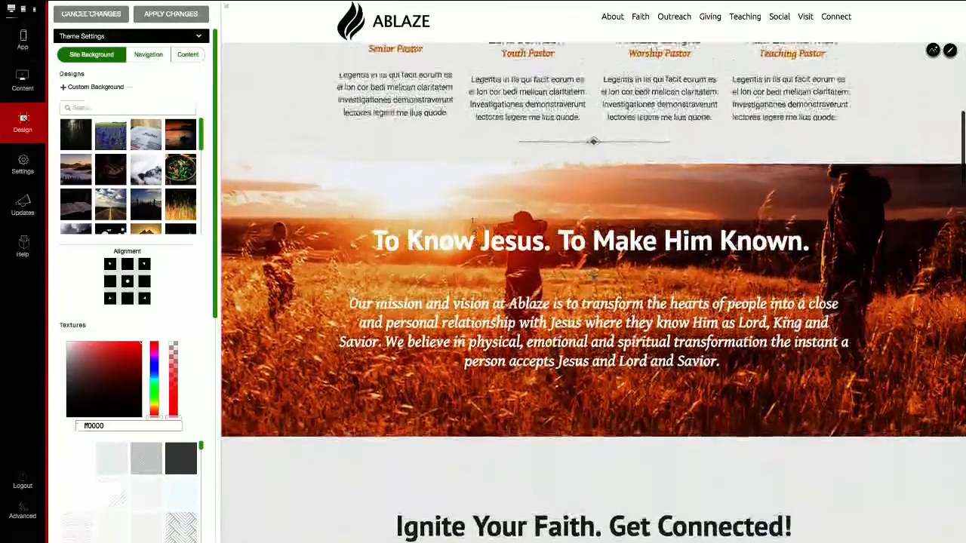
{"action": "scroll", "coordinate": [471, 221], "scroll_direction": "down", "scroll_amount": 3}
{"action": "scroll", "coordinate": [472, 222], "scroll_direction": "up", "scroll_amount": 2}
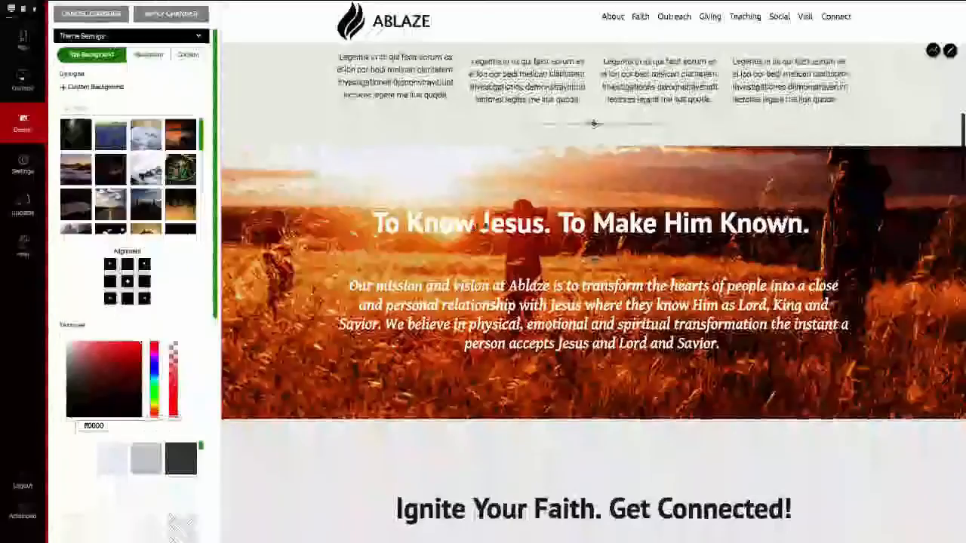
{"action": "scroll", "coordinate": [553, 243], "scroll_direction": "down", "scroll_amount": 3}
{"action": "scroll", "coordinate": [553, 243], "scroll_direction": "up", "scroll_amount": 2}
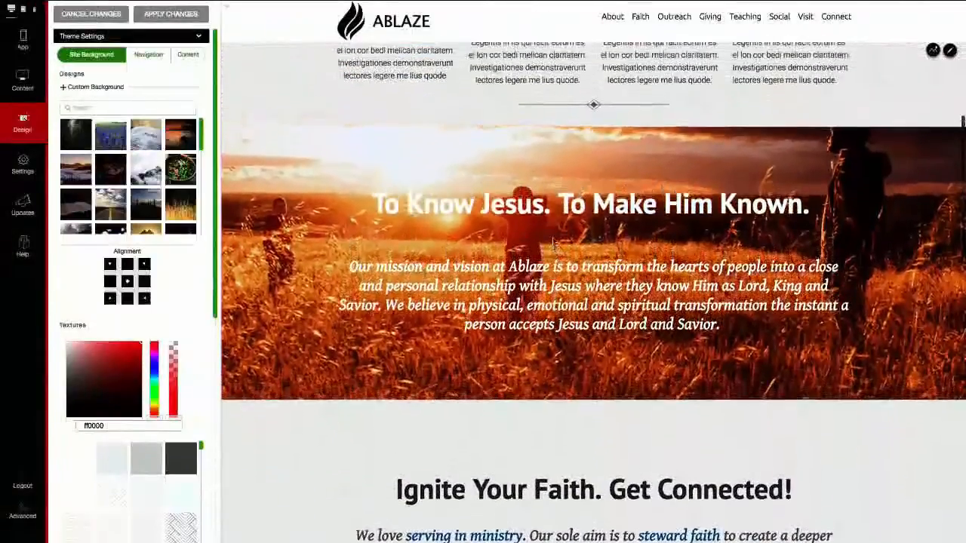
{"action": "scroll", "coordinate": [553, 243], "scroll_direction": "up", "scroll_amount": 3}
{"action": "scroll", "coordinate": [555, 238], "scroll_direction": "down", "scroll_amount": 4}
{"action": "scroll", "coordinate": [555, 237], "scroll_direction": "up", "scroll_amount": 2}
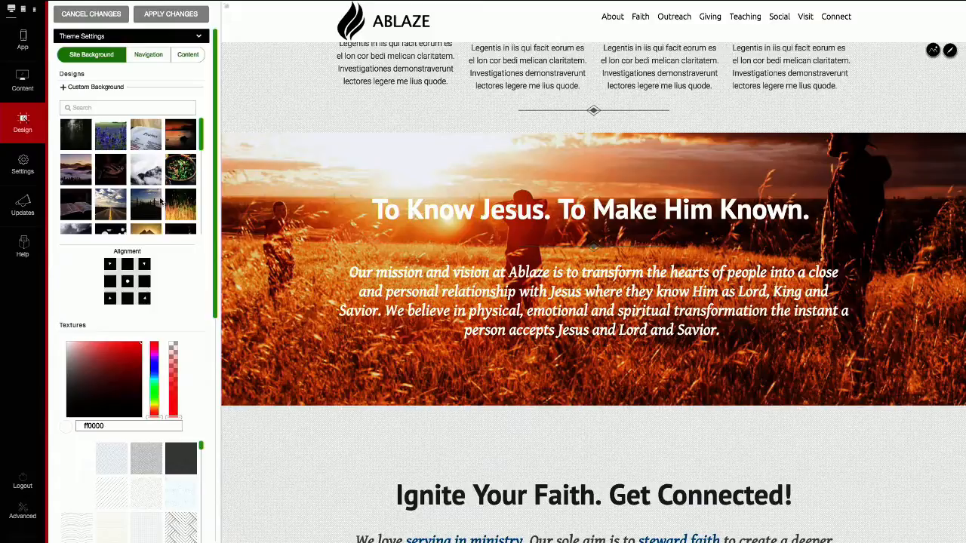
Step: Review the site background designs, textures and Site Fonts options alongside the recolored welcome section
{"action": "scroll", "coordinate": [179, 264], "scroll_direction": "down", "scroll_amount": 1}
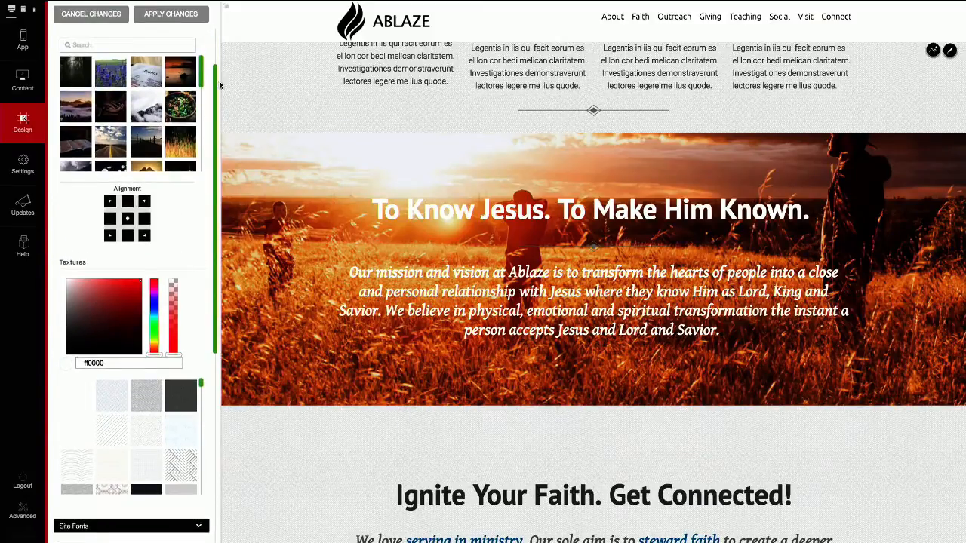
{"action": "scroll", "coordinate": [302, 102], "scroll_direction": "up", "scroll_amount": 5}
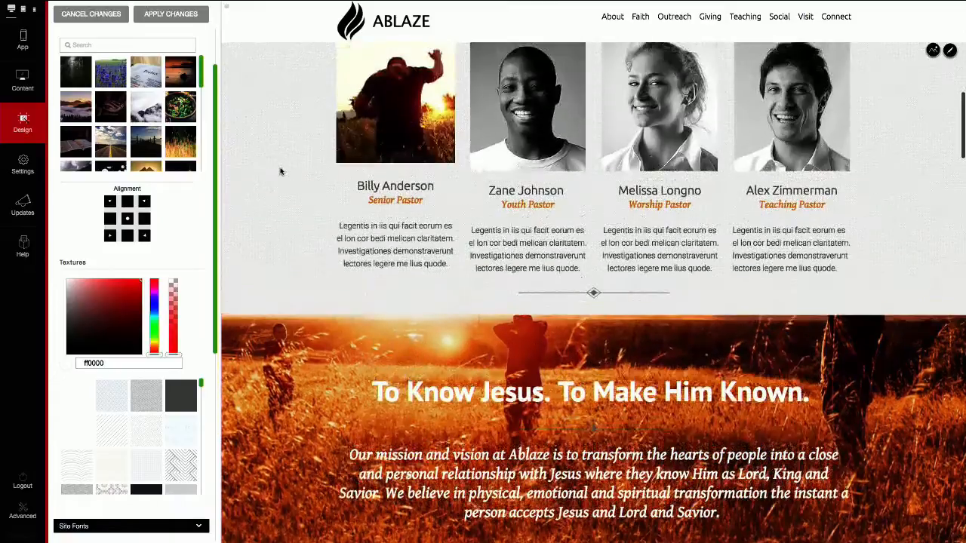
{"action": "scroll", "coordinate": [280, 172], "scroll_direction": "up", "scroll_amount": 1}
{"action": "scroll", "coordinate": [280, 172], "scroll_direction": "up", "scroll_amount": 1}
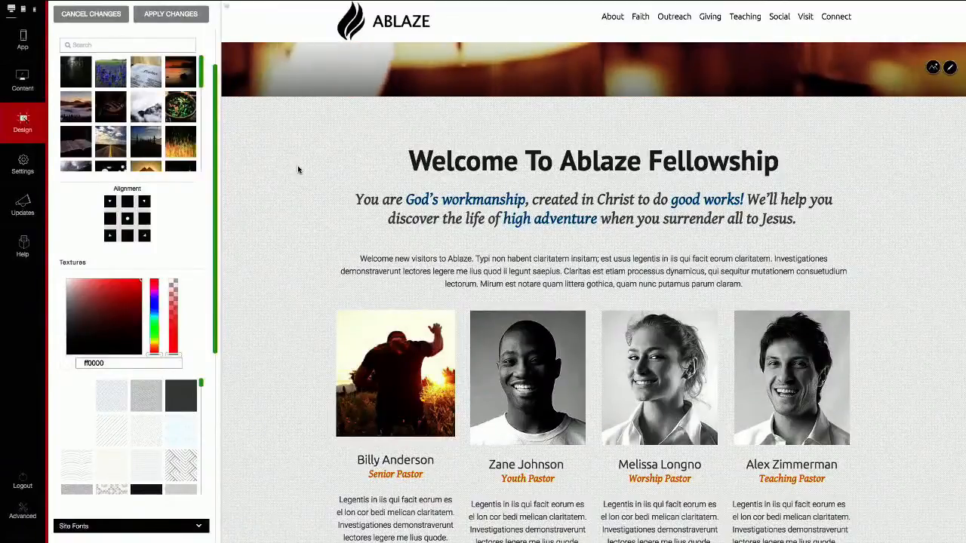
{"action": "scroll", "coordinate": [300, 169], "scroll_direction": "down", "scroll_amount": 1}
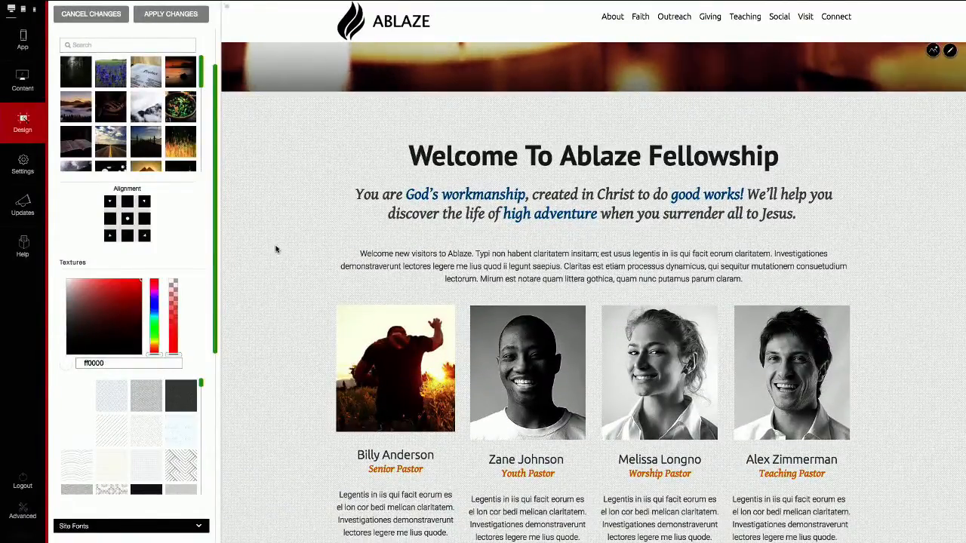
{"action": "scroll", "coordinate": [105, 388], "scroll_direction": "down", "scroll_amount": 6}
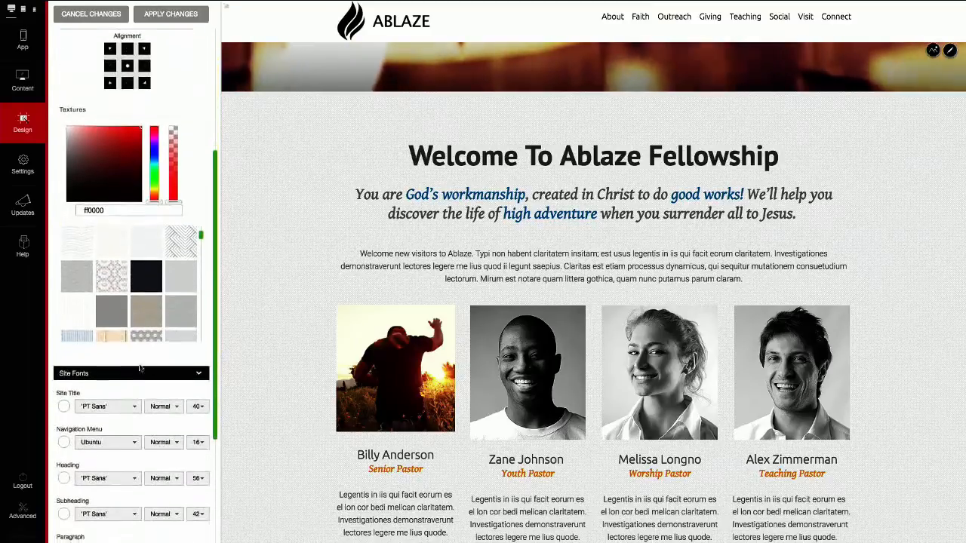
{"action": "scroll", "coordinate": [166, 281], "scroll_direction": "up", "scroll_amount": 5}
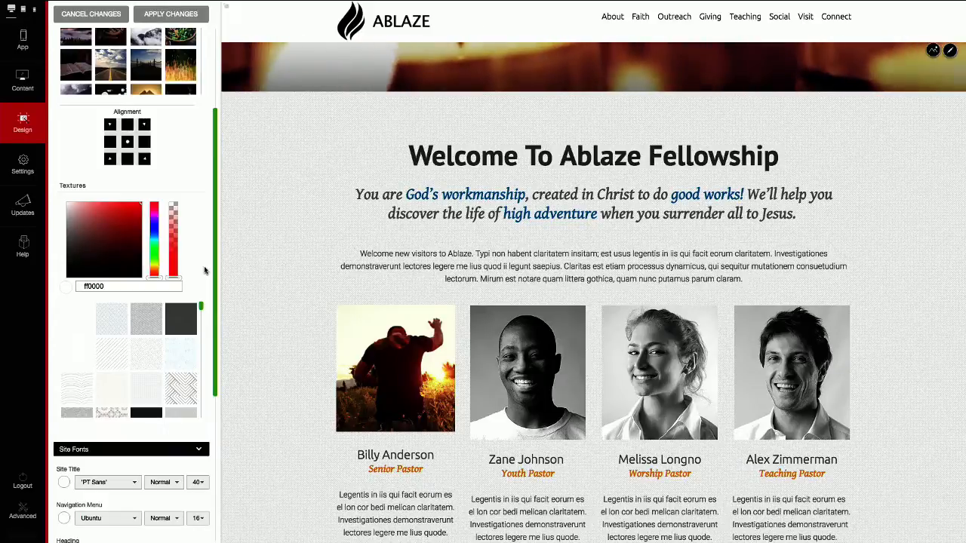
{"action": "scroll", "coordinate": [204, 270], "scroll_direction": "up", "scroll_amount": 1}
{"action": "scroll", "coordinate": [204, 270], "scroll_direction": "up", "scroll_amount": 3}
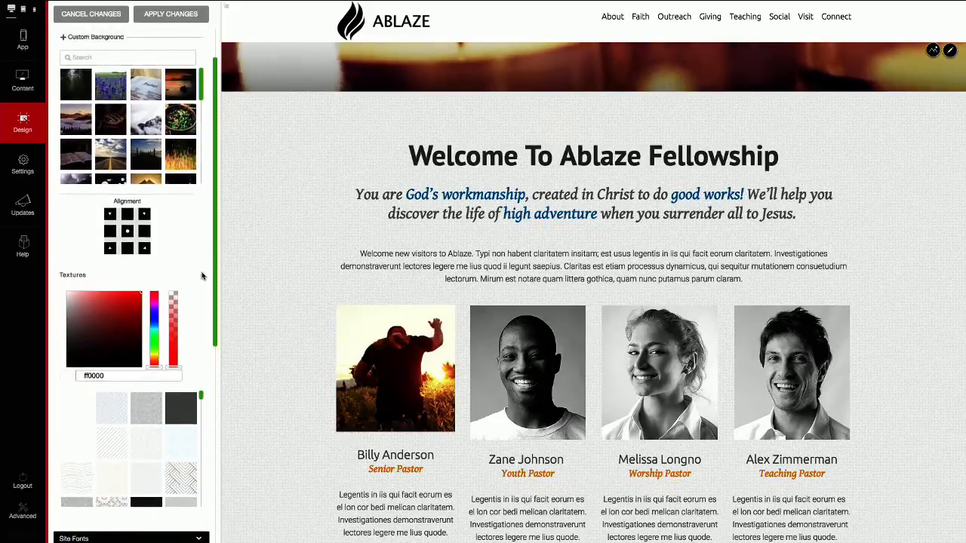
{"action": "scroll", "coordinate": [198, 238], "scroll_direction": "up", "scroll_amount": 2}
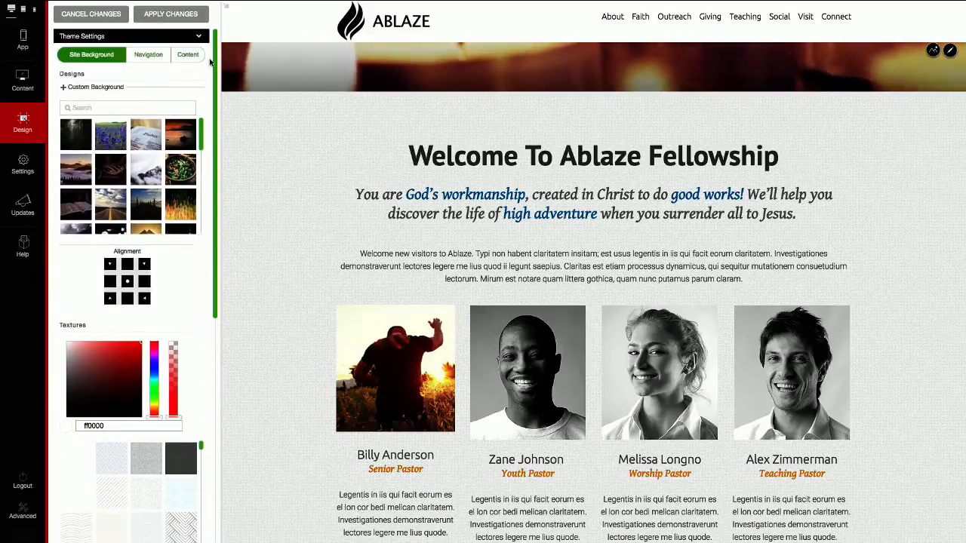
Step: Set the site's navigation background to a solid orange color in the theme's design settings
{"action": "left_click", "coordinate": [149, 55]}
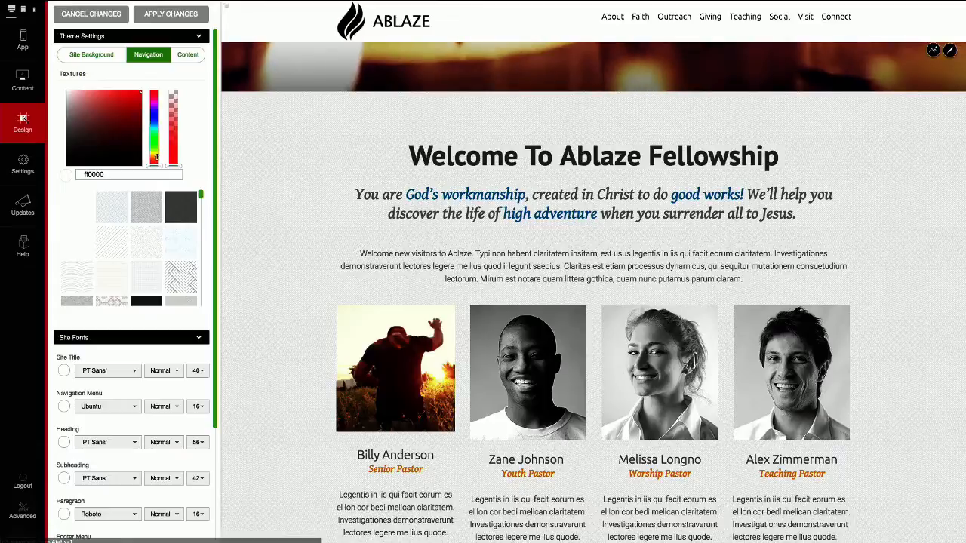
{"action": "left_click", "coordinate": [156, 157]}
{"action": "left_click", "coordinate": [154, 160]}
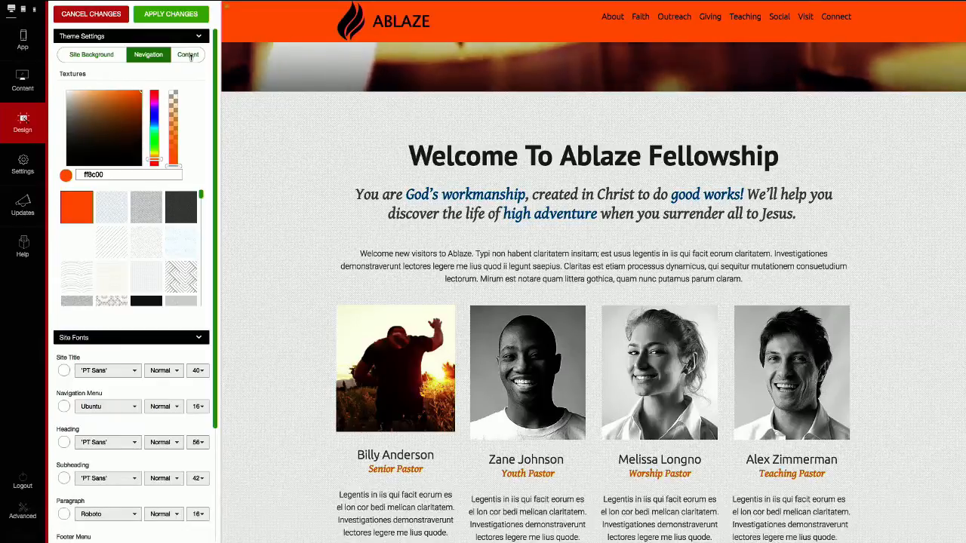
Step: Review the Content and Site Background design options, and the website name and template settings
{"action": "left_click", "coordinate": [189, 56]}
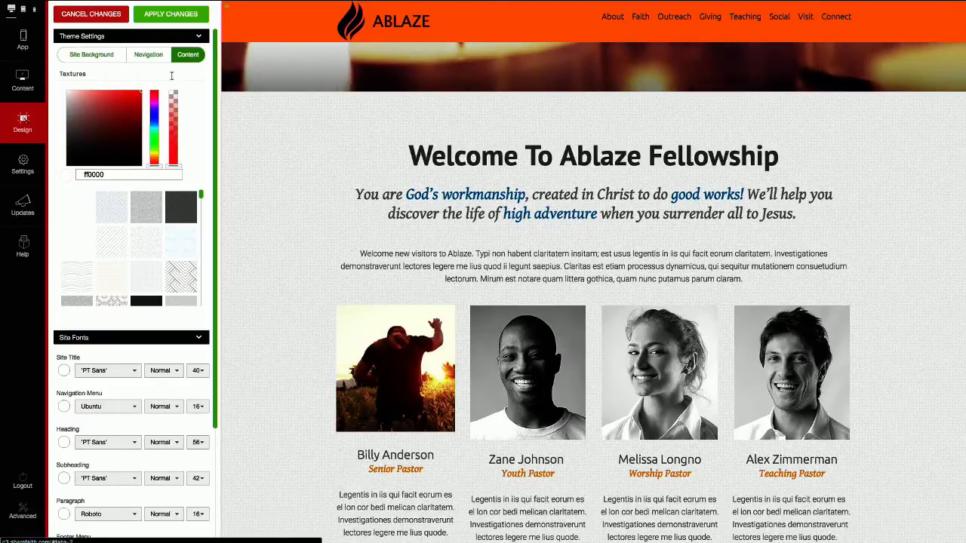
{"action": "left_click", "coordinate": [92, 54]}
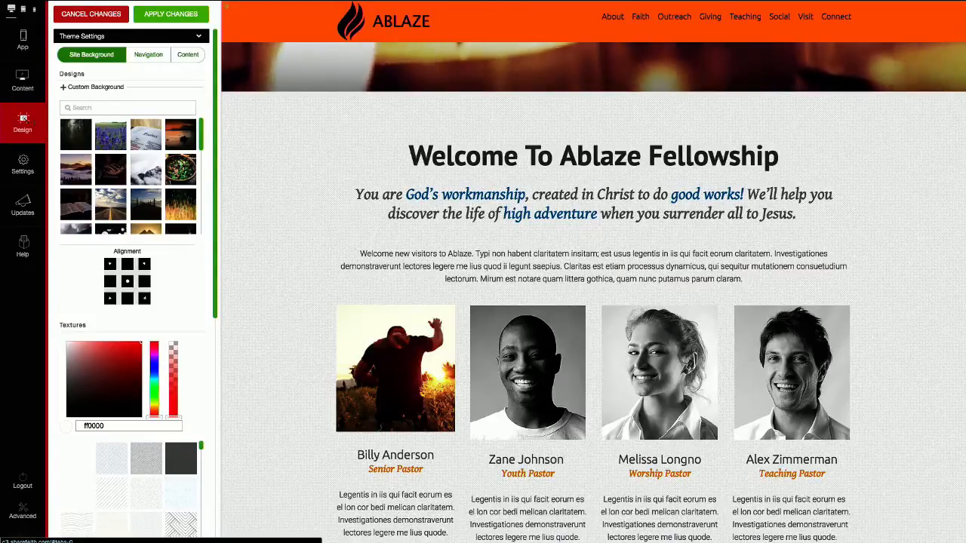
{"action": "left_click", "coordinate": [22, 165]}
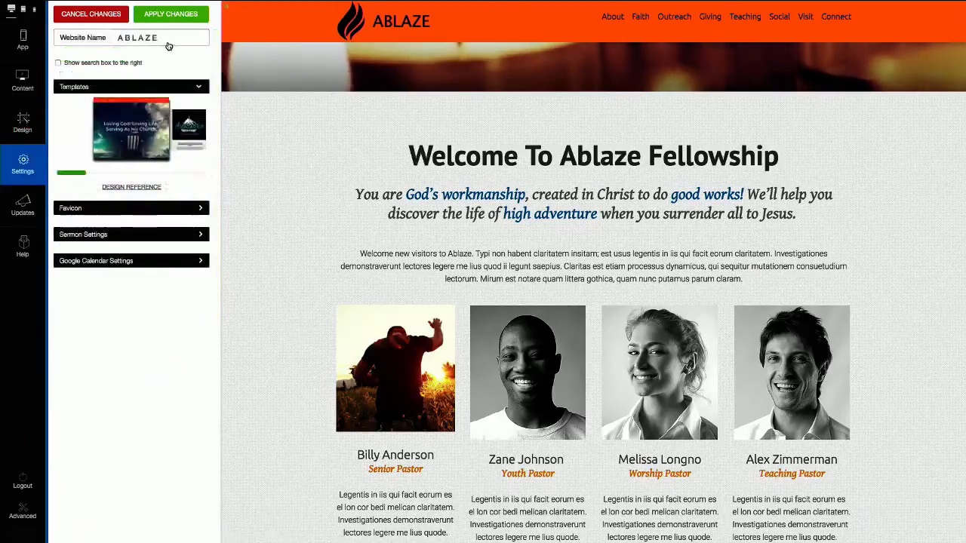
{"action": "left_click", "coordinate": [168, 37]}
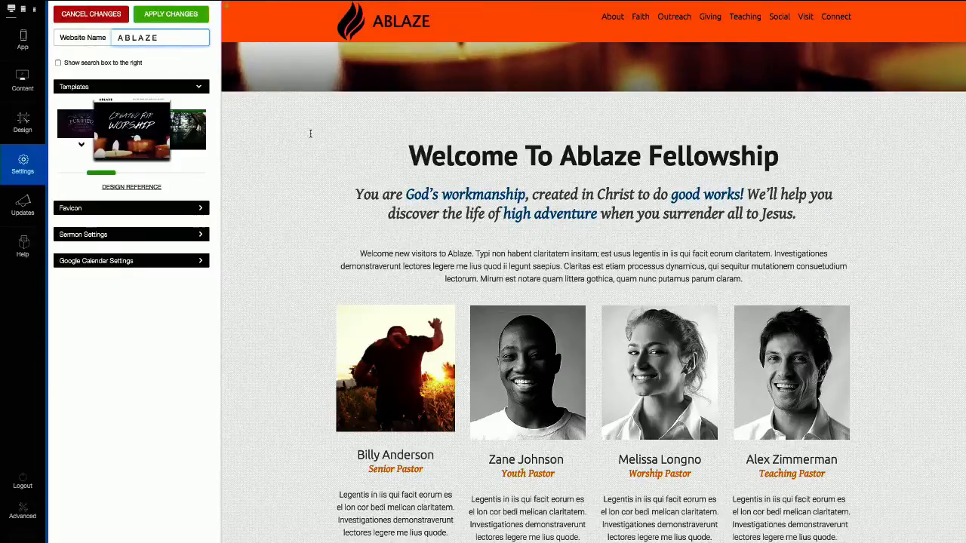
Step: Look over the home page sections from the welcome area through mission, giving and social media with the recolored navigation
{"action": "scroll", "coordinate": [311, 135], "scroll_direction": "down", "scroll_amount": 1}
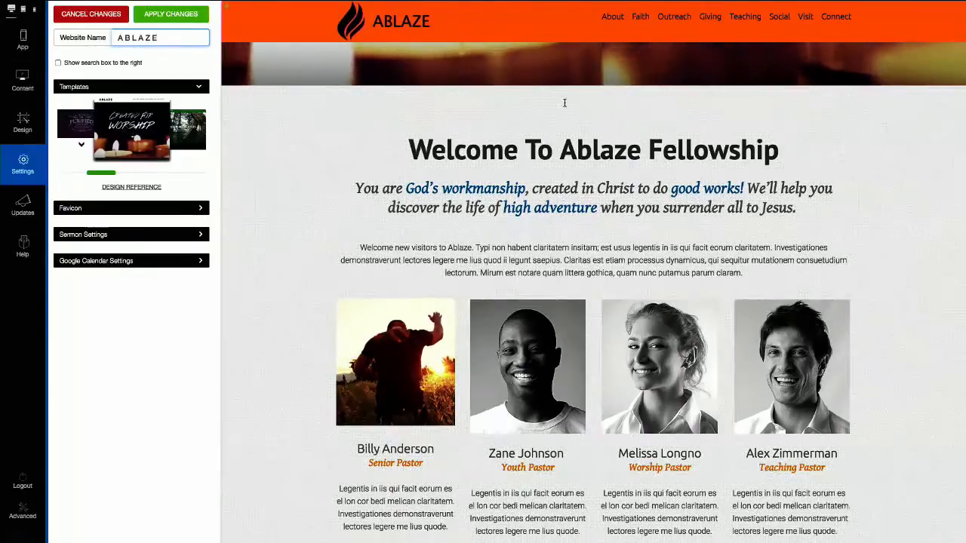
{"action": "scroll", "coordinate": [317, 162], "scroll_direction": "down", "scroll_amount": 5}
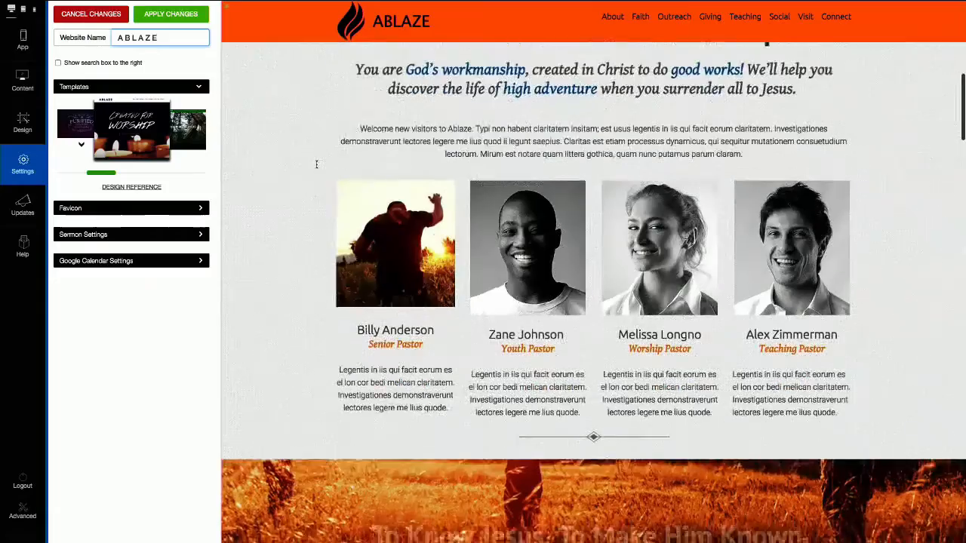
{"action": "scroll", "coordinate": [317, 164], "scroll_direction": "down", "scroll_amount": 10}
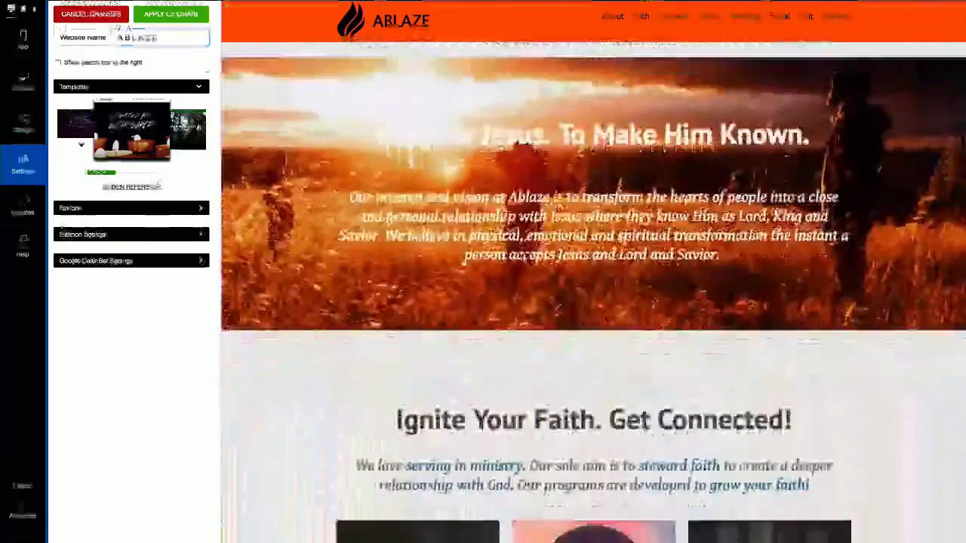
{"action": "scroll", "coordinate": [317, 164], "scroll_direction": "down", "scroll_amount": 10}
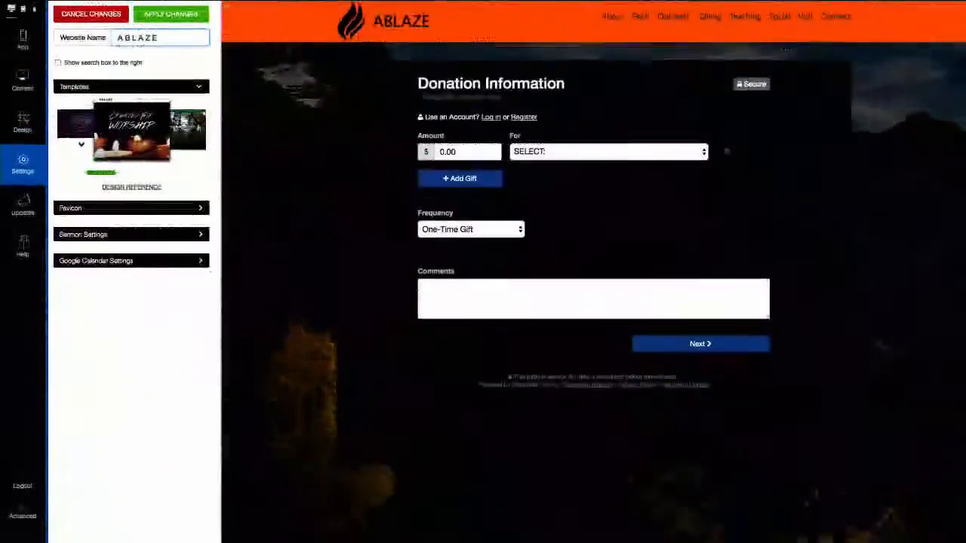
{"action": "scroll", "coordinate": [317, 164], "scroll_direction": "down", "scroll_amount": 8}
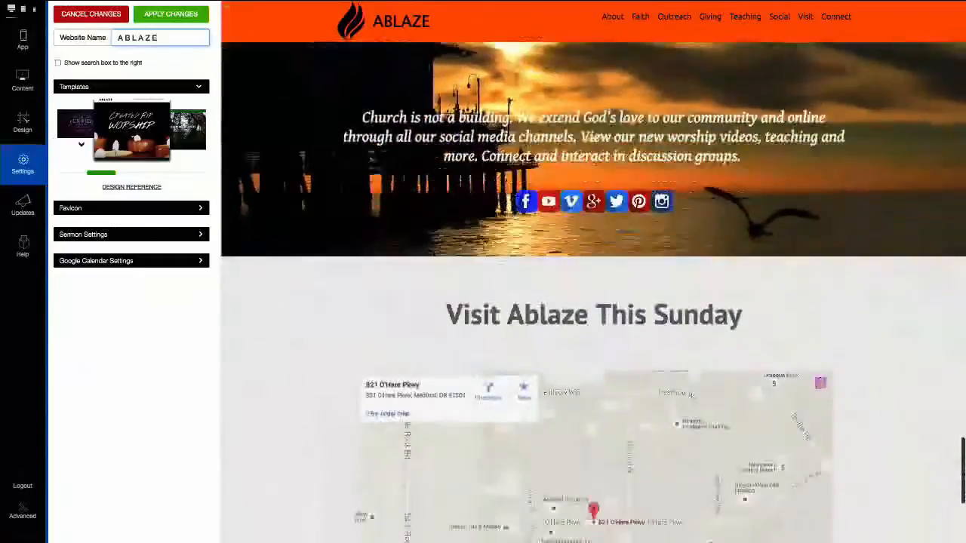
Step: Open the driving directions from the map in the "Visit Ablaze This Sunday" section and return to the website editor
{"action": "scroll", "coordinate": [317, 164], "scroll_direction": "up", "scroll_amount": 2}
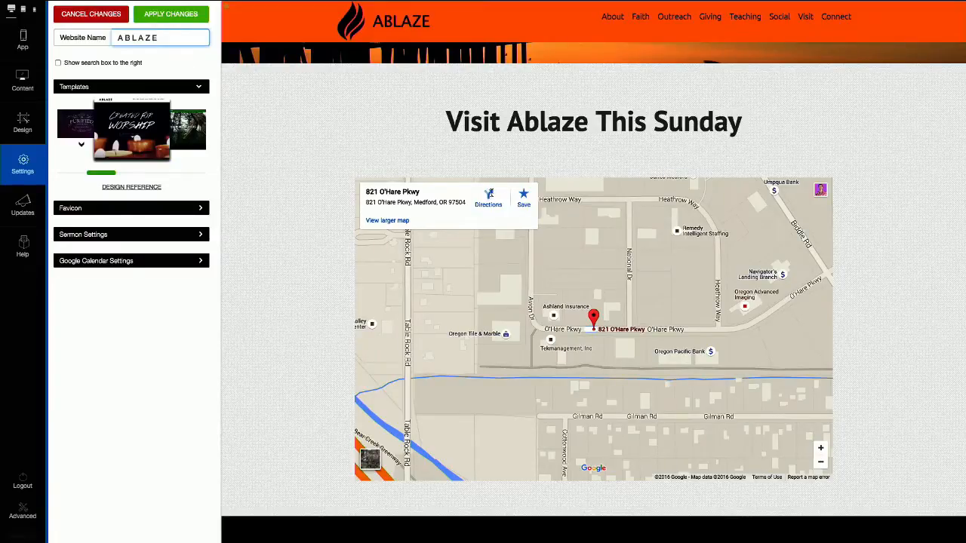
{"action": "left_click", "coordinate": [490, 195]}
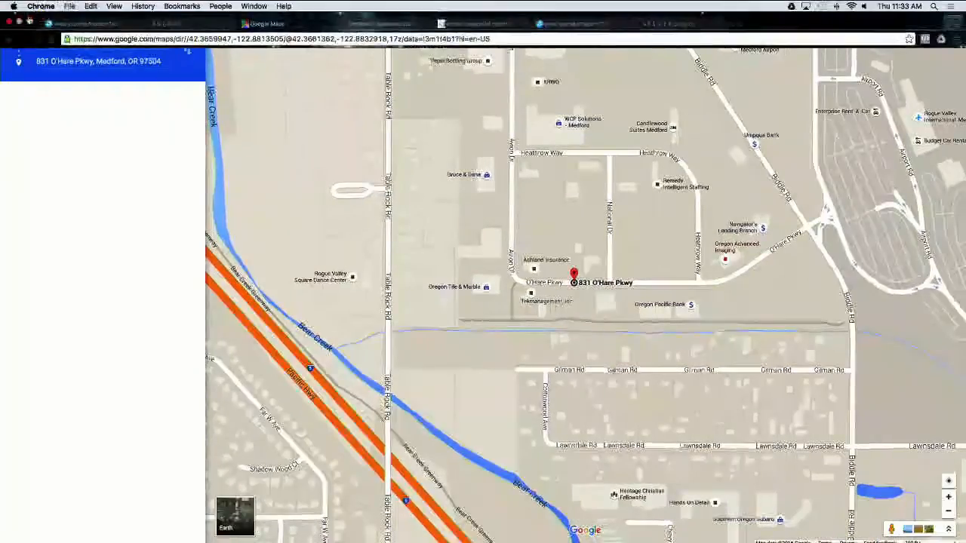
{"action": "left_click", "coordinate": [321, 24]}
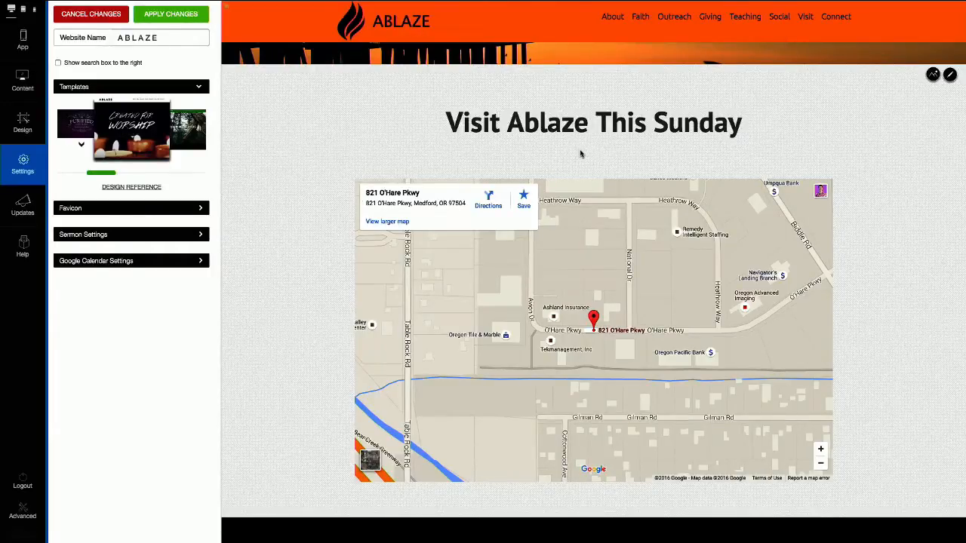
Step: Examine the footer's contact, bulletin and about columns below the map, and return to the candle banner and welcome section
{"action": "scroll", "coordinate": [309, 314], "scroll_direction": "down", "scroll_amount": 3}
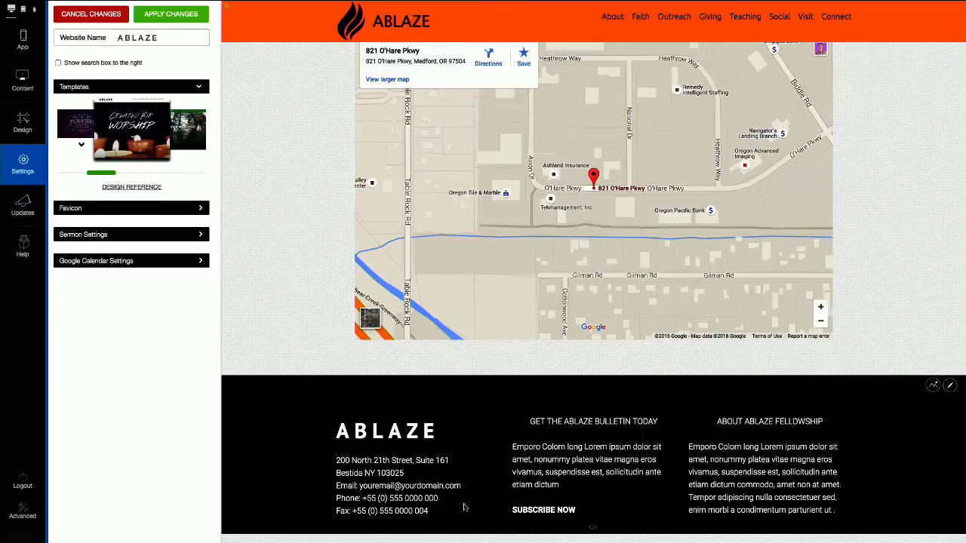
{"action": "scroll", "coordinate": [465, 508], "scroll_direction": "up", "scroll_amount": 3}
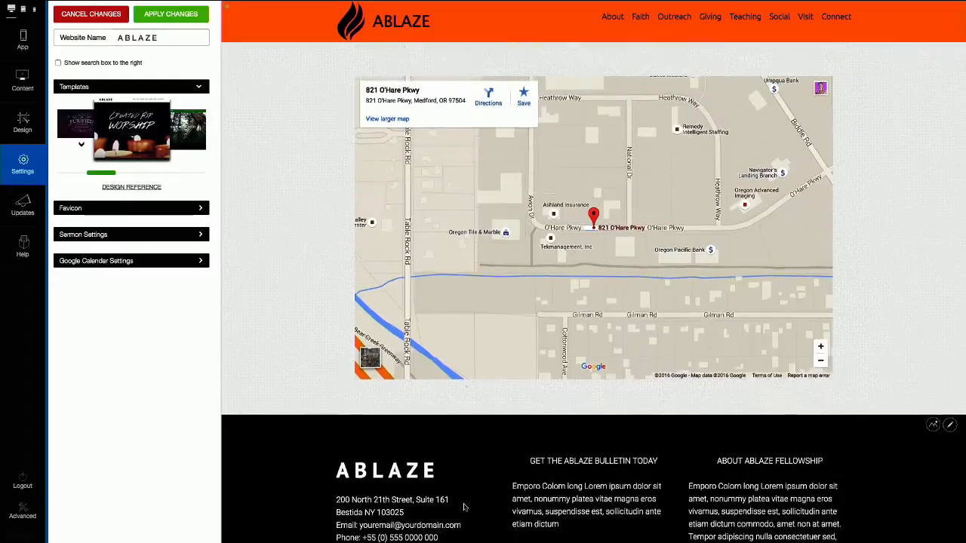
{"action": "scroll", "coordinate": [465, 507], "scroll_direction": "down", "scroll_amount": 2}
{"action": "scroll", "coordinate": [299, 431], "scroll_direction": "down", "scroll_amount": 1}
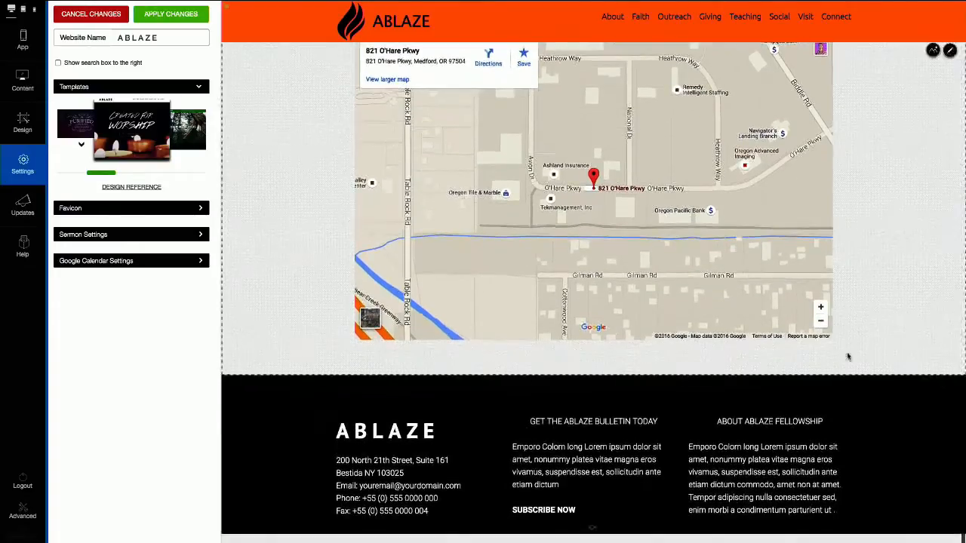
{"action": "scroll", "coordinate": [886, 336], "scroll_direction": "up", "scroll_amount": 10}
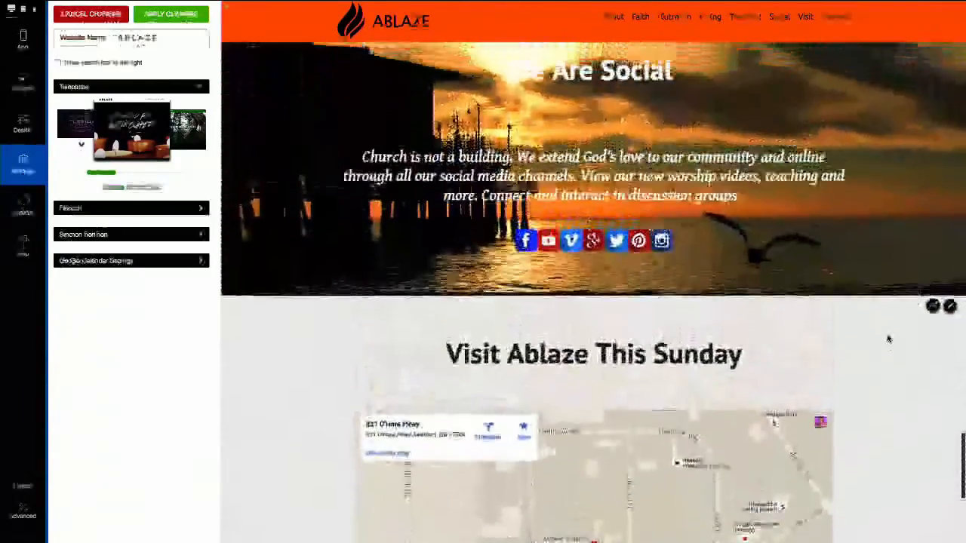
{"action": "scroll", "coordinate": [886, 337], "scroll_direction": "up", "scroll_amount": 15}
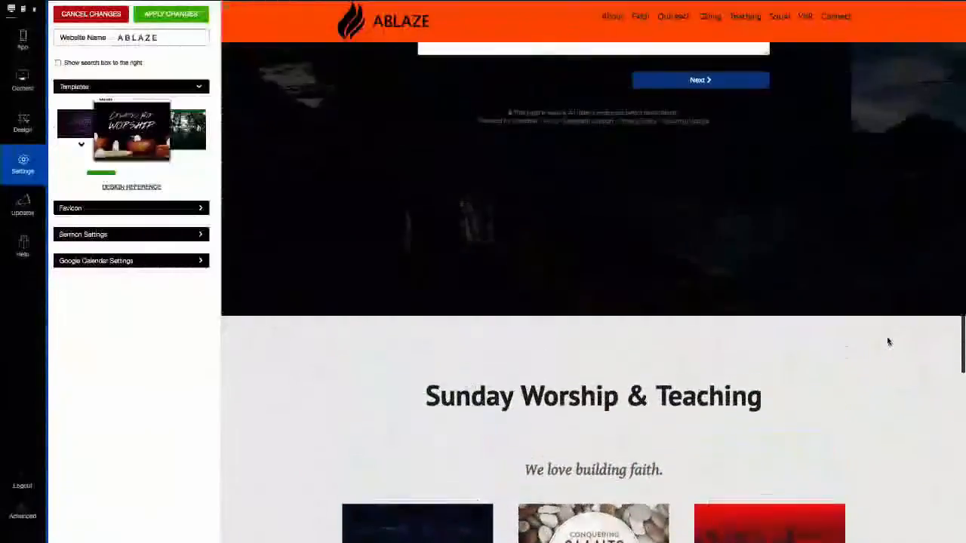
{"action": "scroll", "coordinate": [888, 341], "scroll_direction": "up", "scroll_amount": 20}
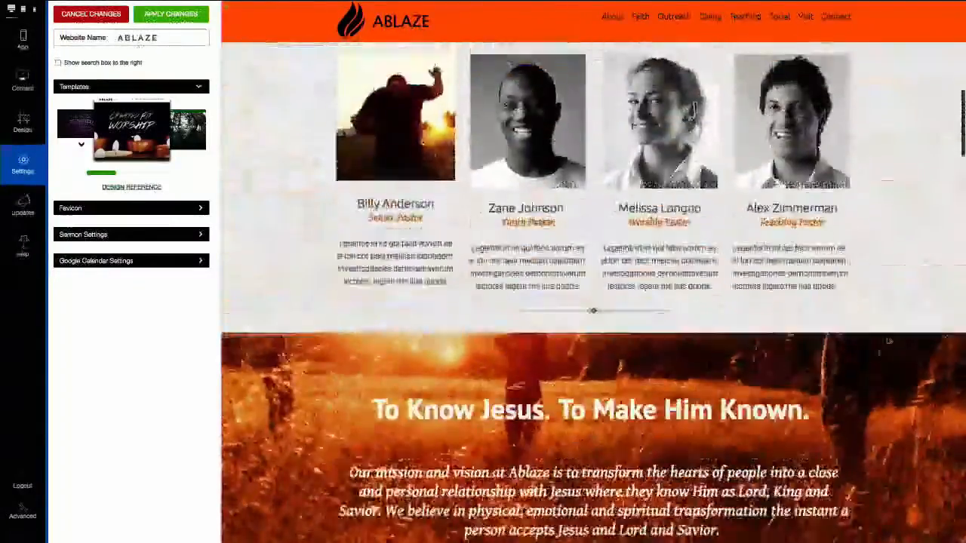
{"action": "scroll", "coordinate": [901, 343], "scroll_direction": "up", "scroll_amount": 2}
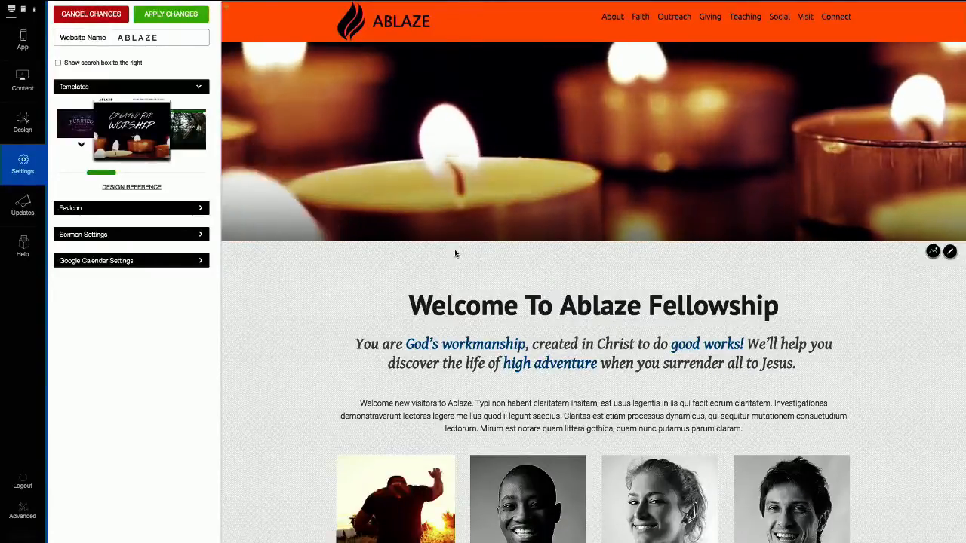
Step: Switch to the City of Grace site and examine its location map and the contact form below it
{"action": "mouse_move", "coordinate": [100, 3]}
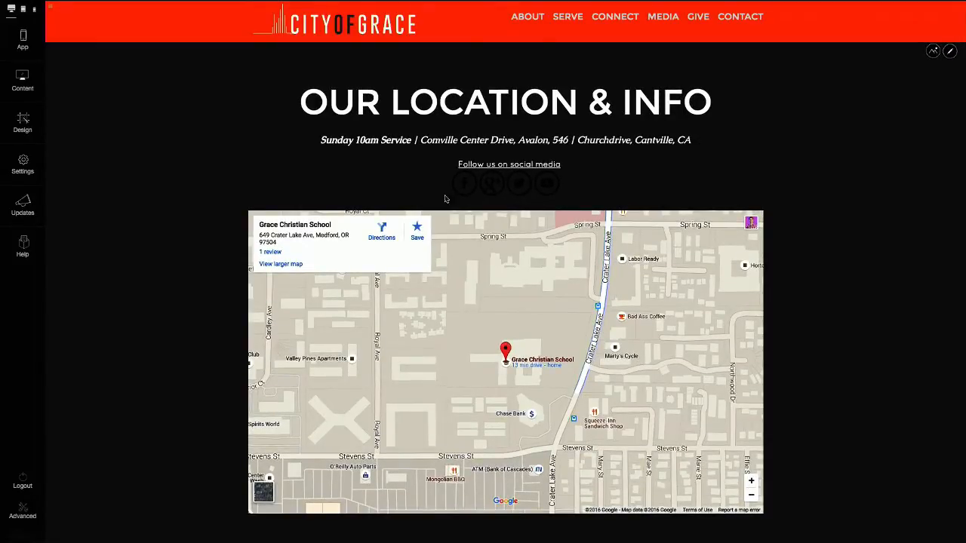
{"action": "scroll", "coordinate": [533, 212], "scroll_direction": "down", "scroll_amount": 5}
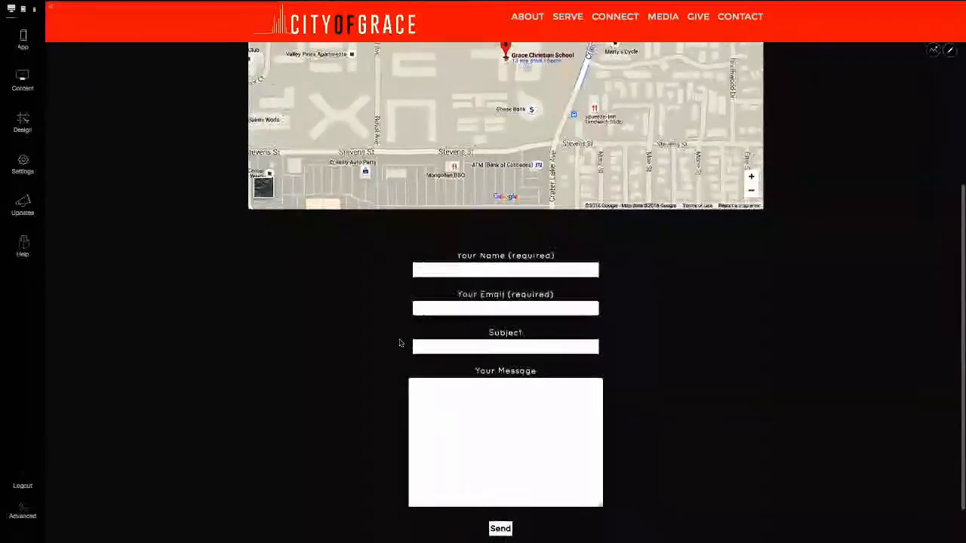
{"action": "scroll", "coordinate": [400, 344], "scroll_direction": "down", "scroll_amount": 1}
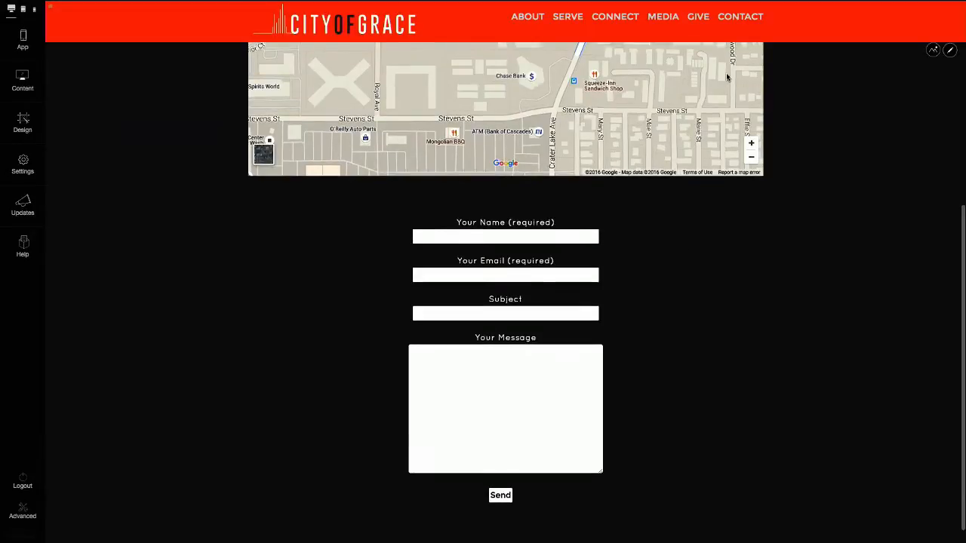
{"action": "scroll", "coordinate": [649, 279], "scroll_direction": "down", "scroll_amount": 1}
Step: Switch back to the Ablaze website and close its site settings
{"action": "mouse_move", "coordinate": [131, 4]}
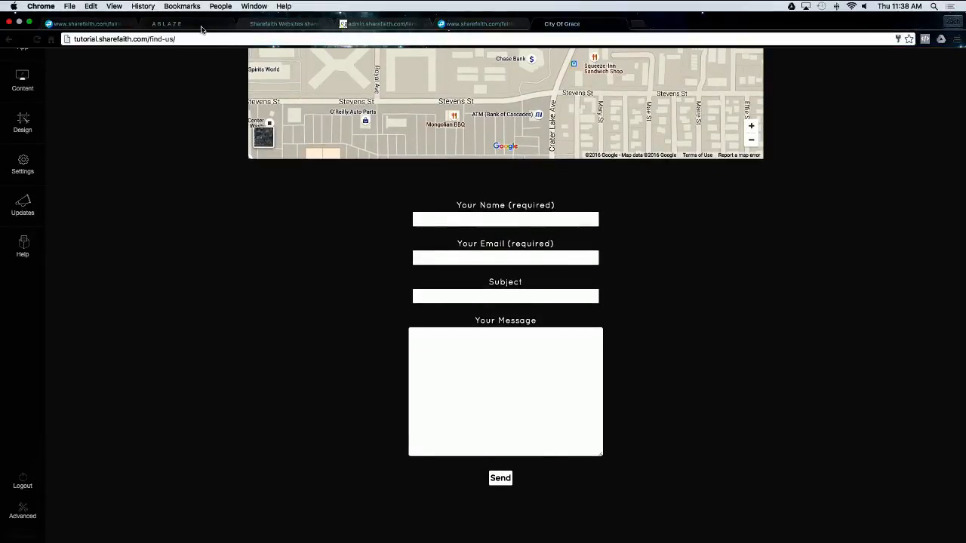
{"action": "left_click", "coordinate": [167, 23]}
{"action": "left_click", "coordinate": [24, 162]}
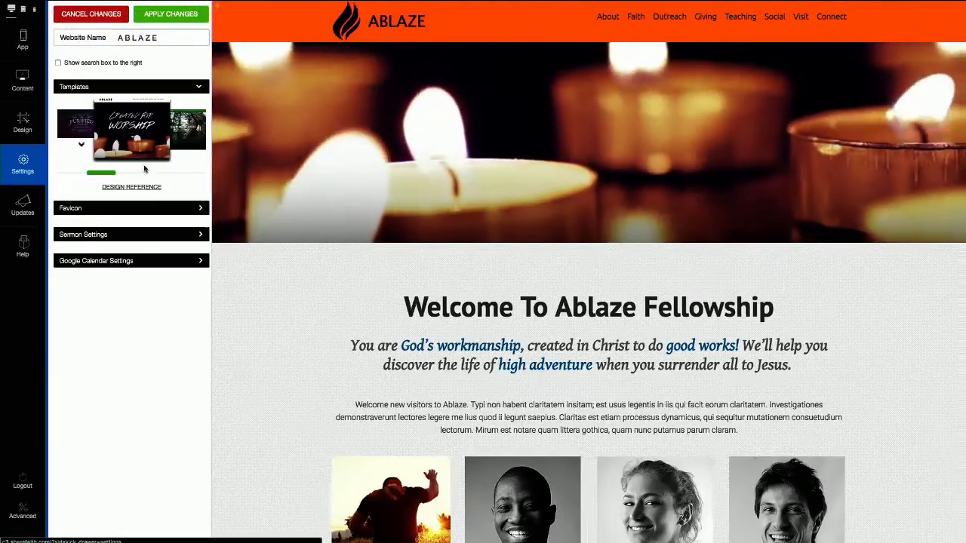
Step: Look over the full-width Ablaze home page from the candle banner to the "Ignite Your Faith" programs
{"action": "scroll", "coordinate": [144, 233], "scroll_direction": "up", "scroll_amount": 5}
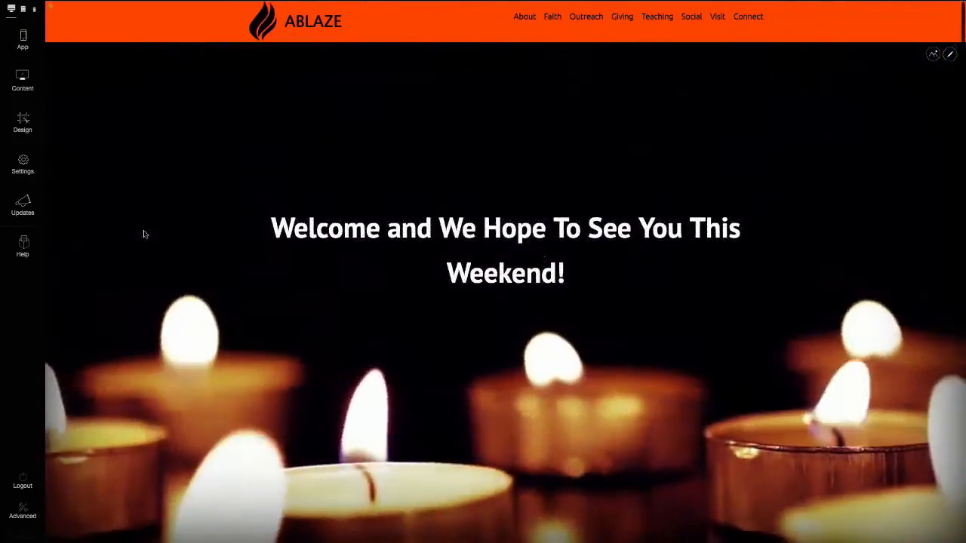
{"action": "scroll", "coordinate": [144, 233], "scroll_direction": "down", "scroll_amount": 10}
{"action": "scroll", "coordinate": [143, 234], "scroll_direction": "down", "scroll_amount": 5}
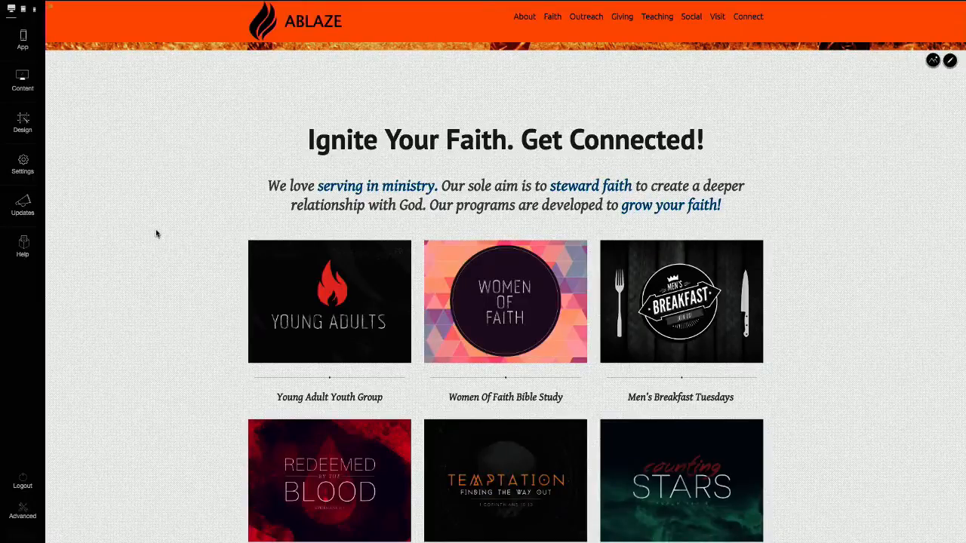
{"action": "scroll", "coordinate": [155, 234], "scroll_direction": "up", "scroll_amount": 10}
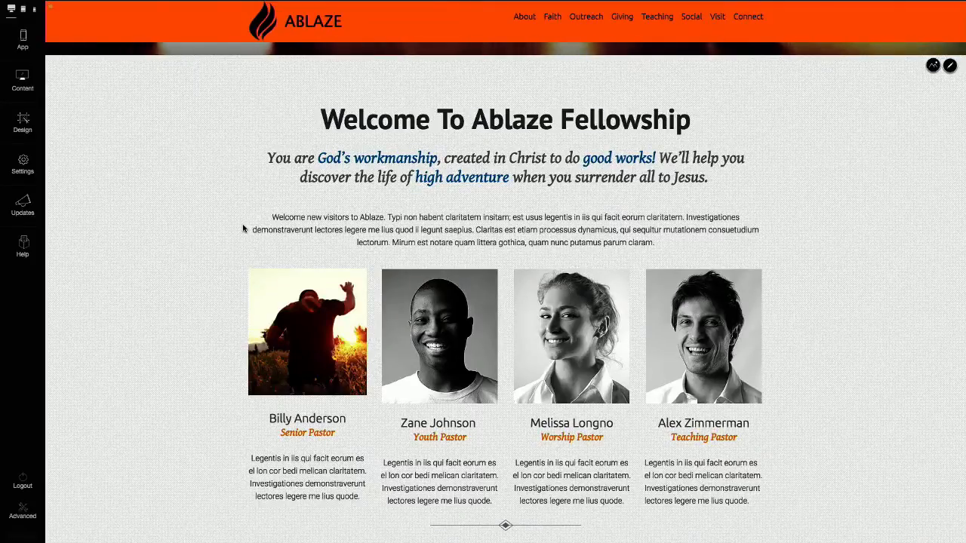
Step: Switch to the Sharefaith account page with the website and hosting links, and open the hosting control panel's login
{"action": "mouse_move", "coordinate": [477, 6]}
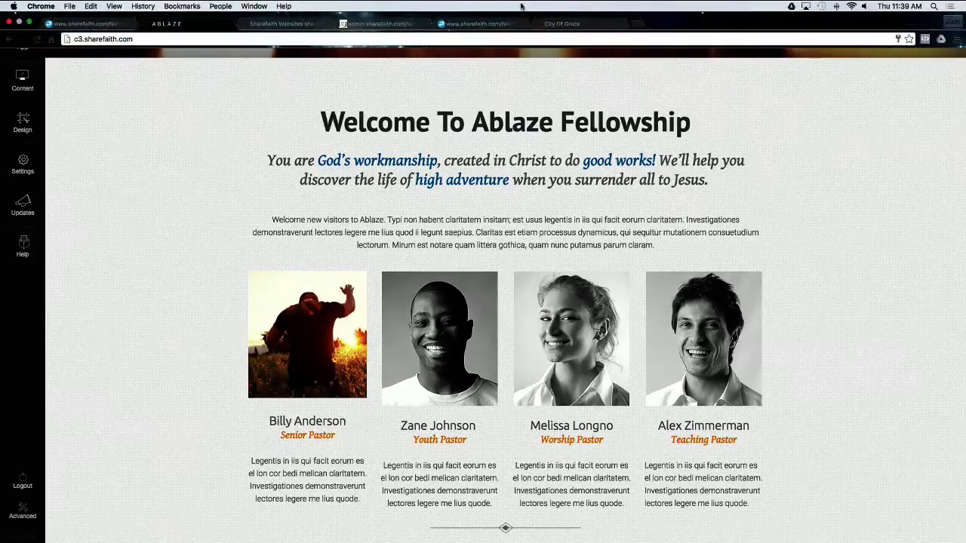
{"action": "left_click", "coordinate": [476, 25]}
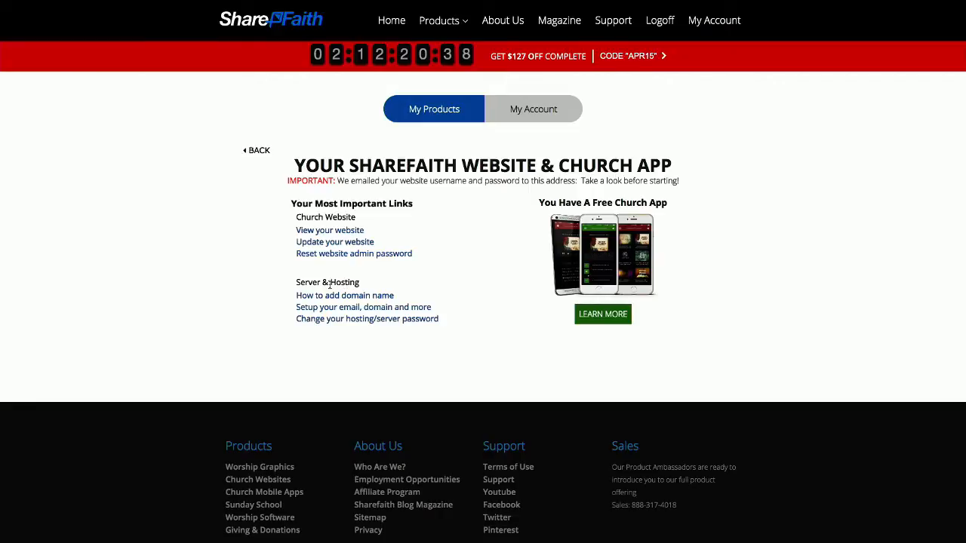
{"action": "scroll", "coordinate": [329, 283], "scroll_direction": "down", "scroll_amount": 1}
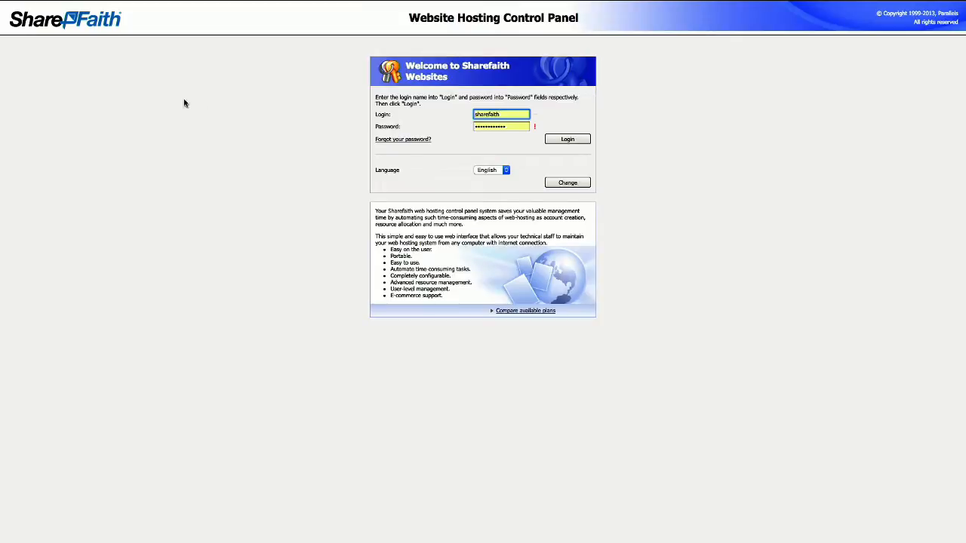
Step: Switch to the logged-in Website Hosting Control Panel and open the account's domain information
{"action": "mouse_move", "coordinate": [573, 4]}
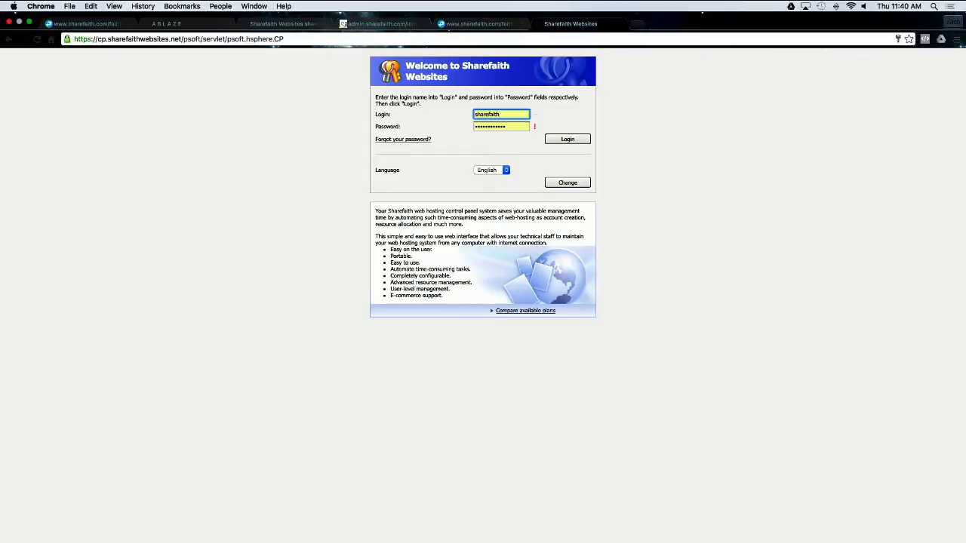
{"action": "left_click", "coordinate": [290, 30]}
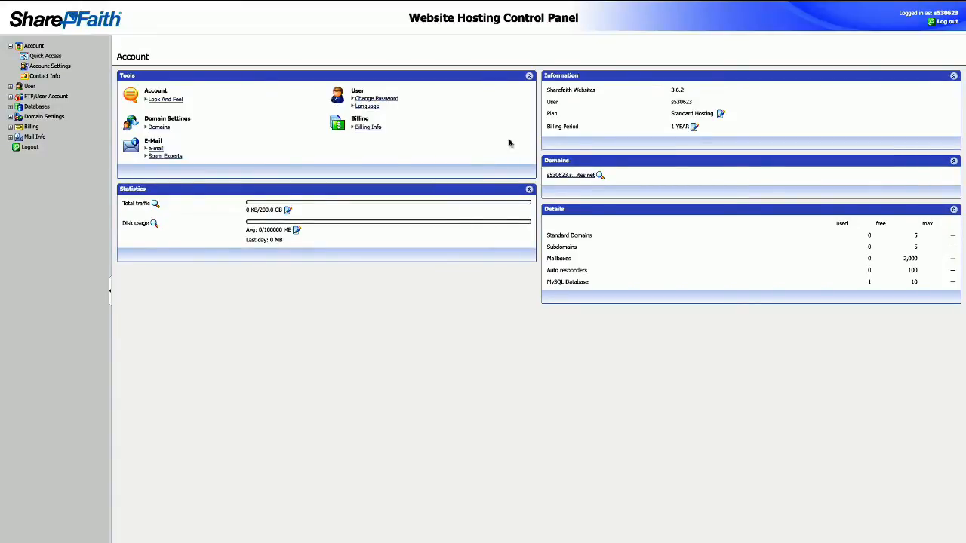
{"action": "left_click", "coordinate": [159, 127]}
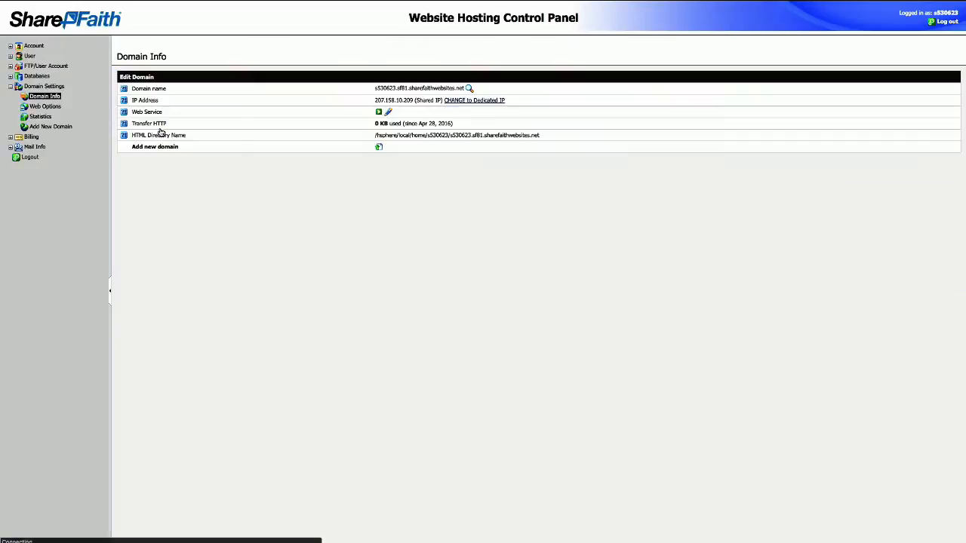
Step: Add the already owned domain mychurch.org to the web hosting account and continue past the nameserver instructions
{"action": "left_click", "coordinate": [57, 127]}
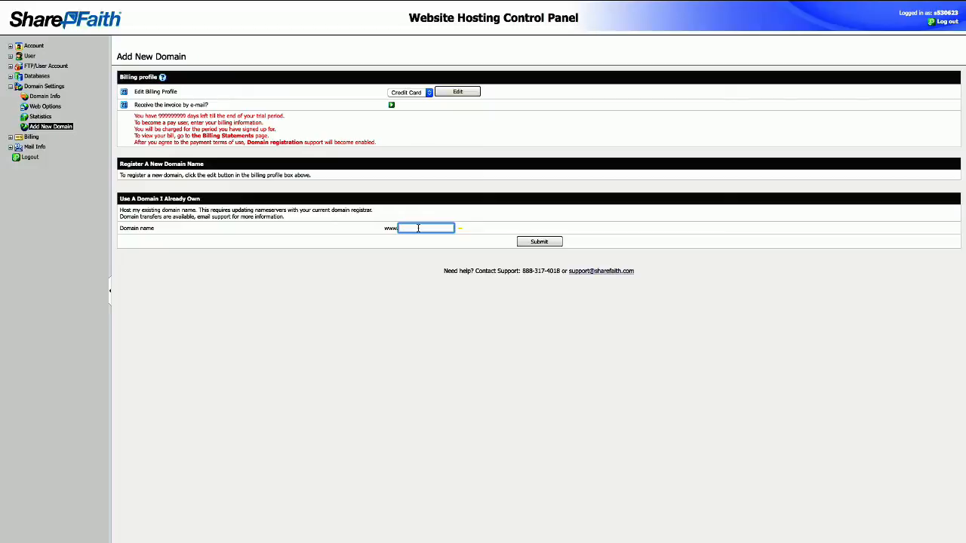
{"action": "type", "text": "mychurch.org"}
{"action": "left_click", "coordinate": [536, 243]}
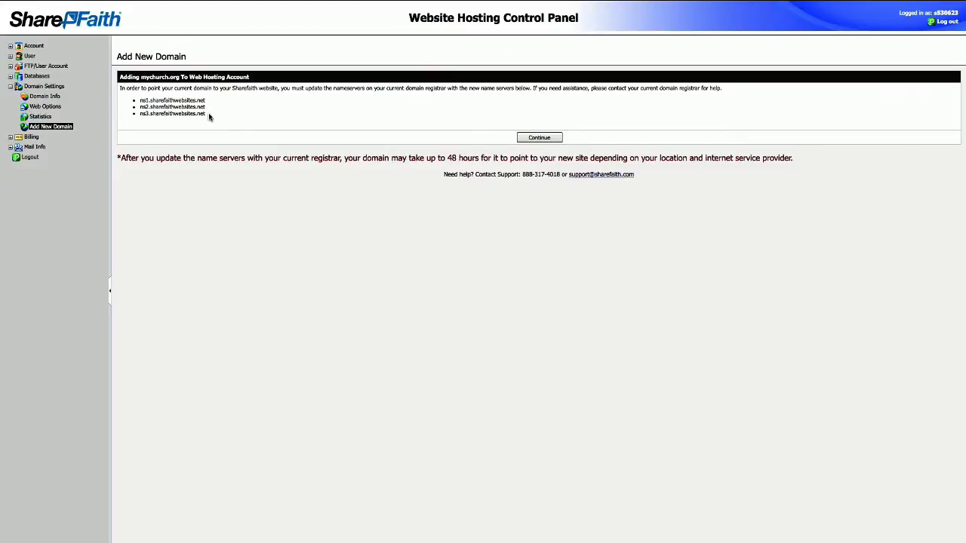
{"action": "left_click", "coordinate": [536, 140]}
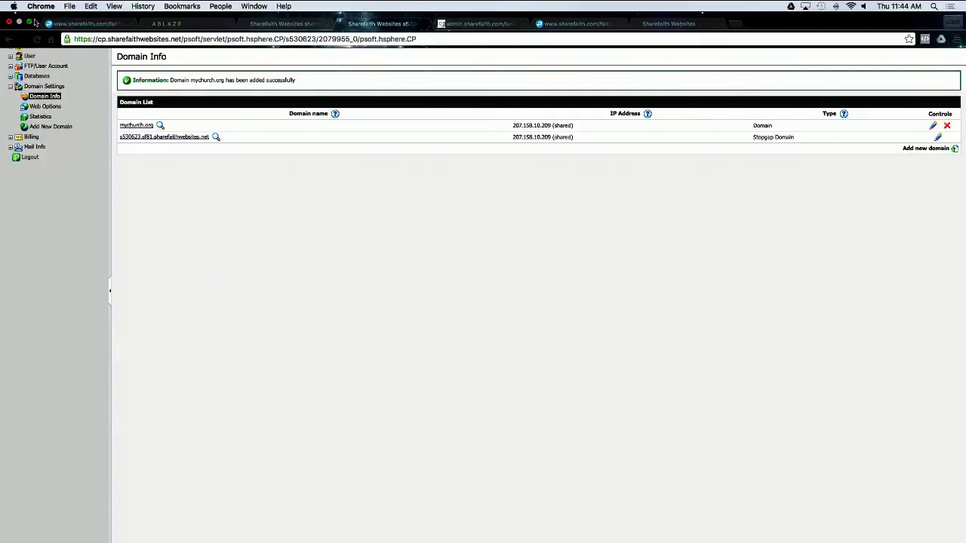
Step: Leave the full-screen browser, switch to the Keynote church website presentation, and play it from the "Adding Appeal To Your Site" slide
{"action": "left_click", "coordinate": [32, 25]}
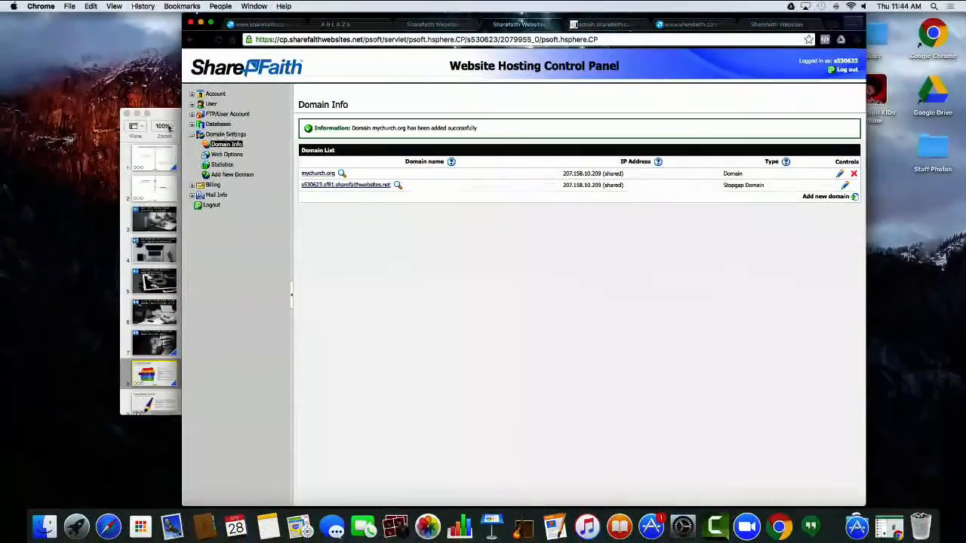
{"action": "left_click", "coordinate": [169, 125]}
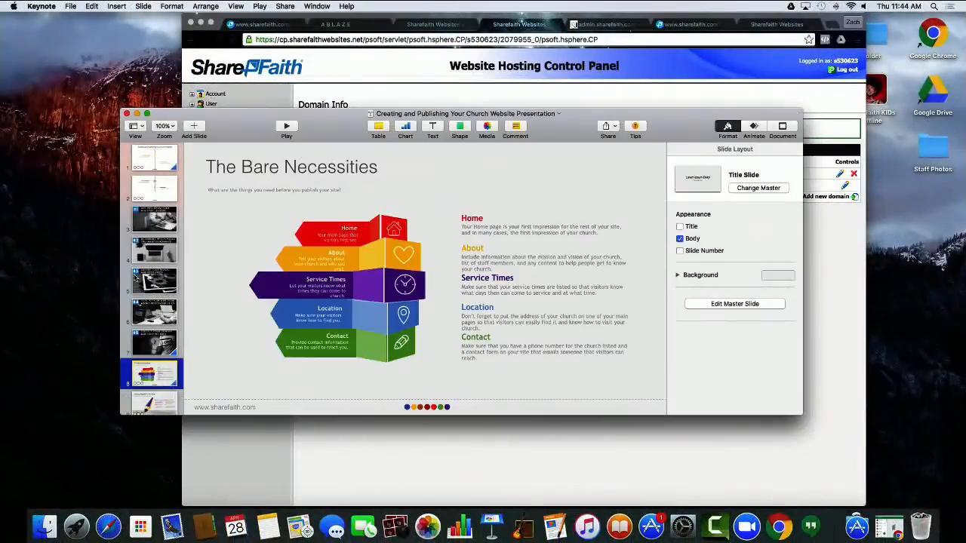
{"action": "left_click", "coordinate": [146, 404]}
{"action": "left_click", "coordinate": [287, 129]}
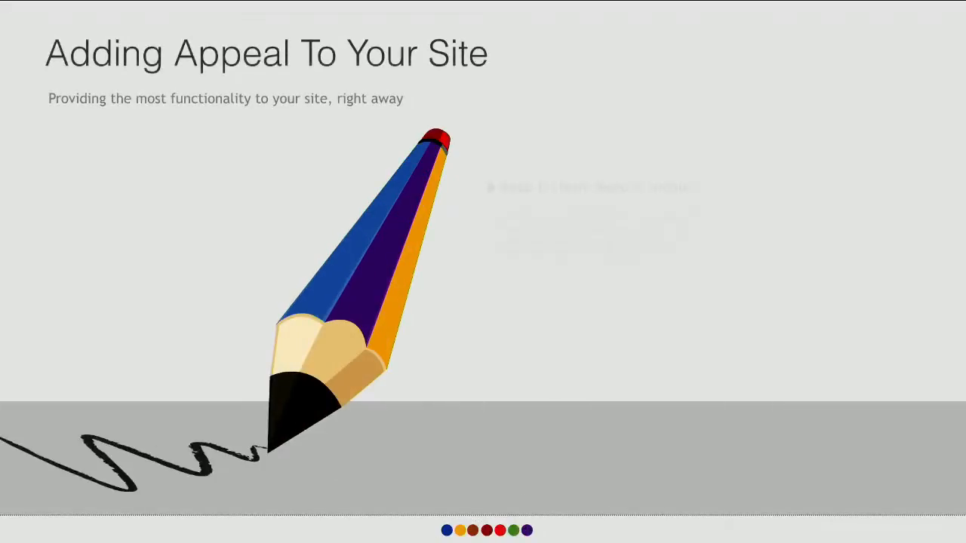